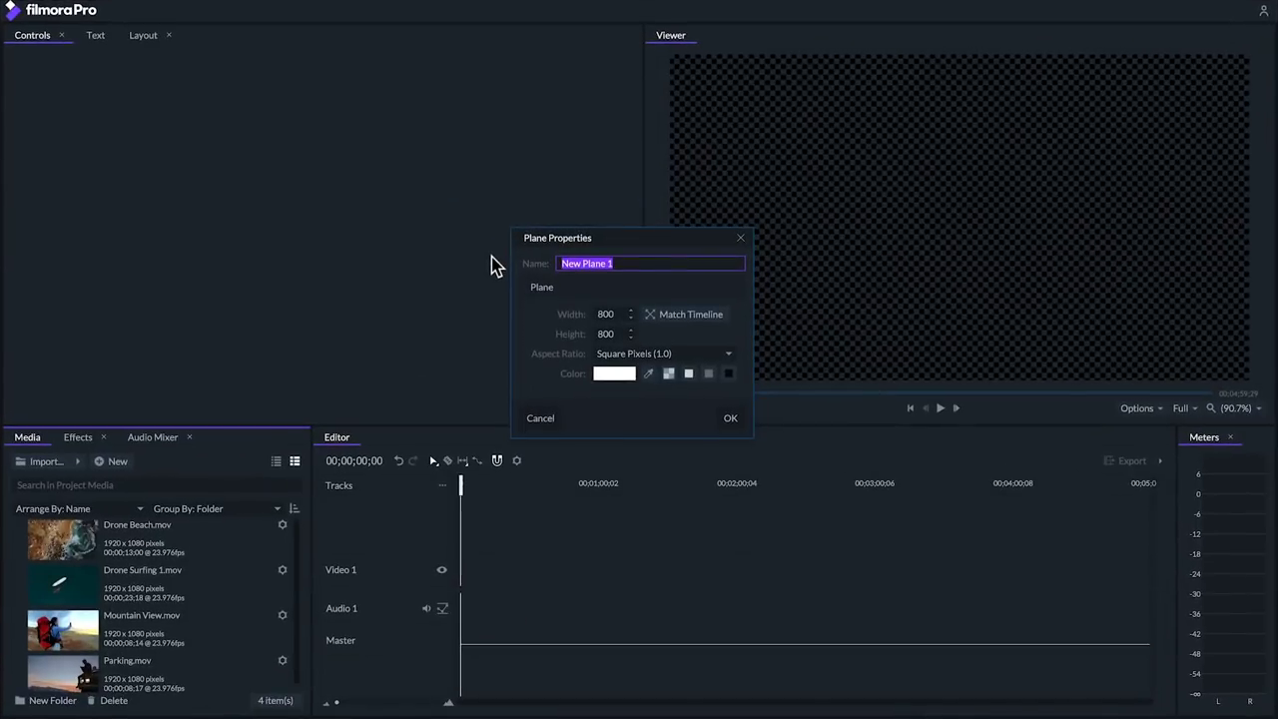
Step: Preview the example's triangle, circle, spinning backdrop and stacked overlay plane sections
type("Rectangle")
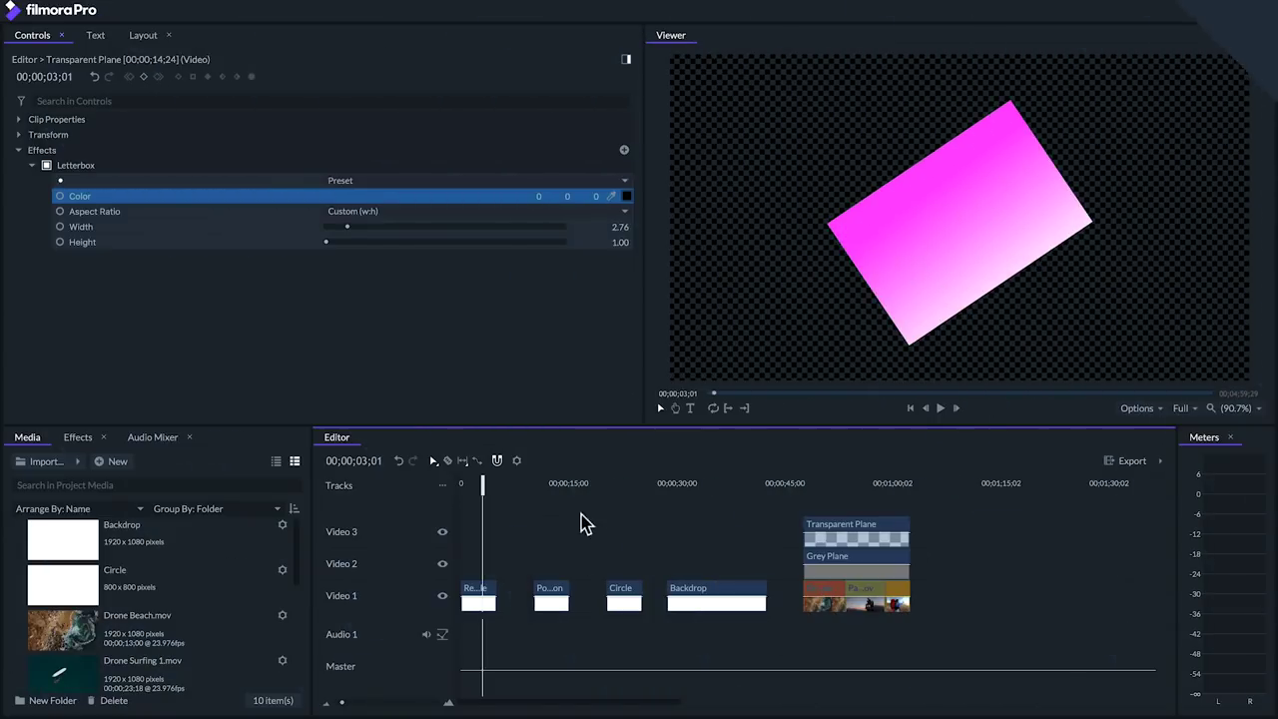
left_click(552, 485)
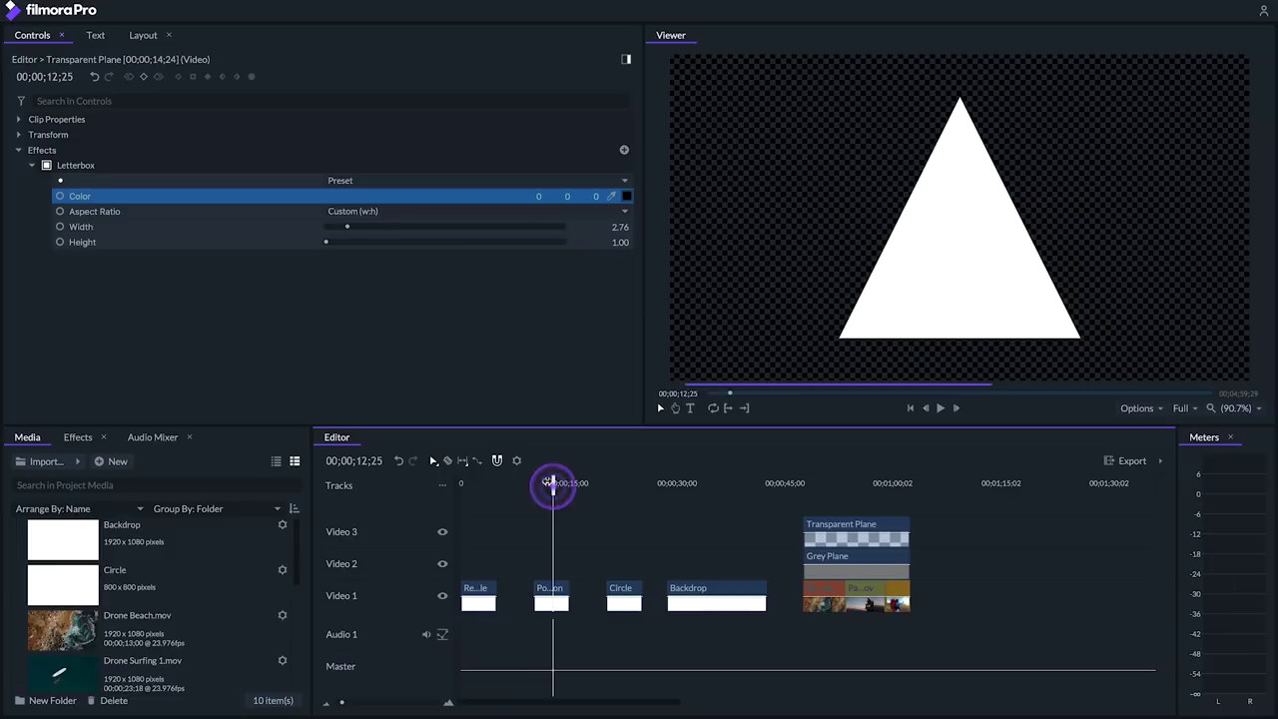
left_click(628, 485)
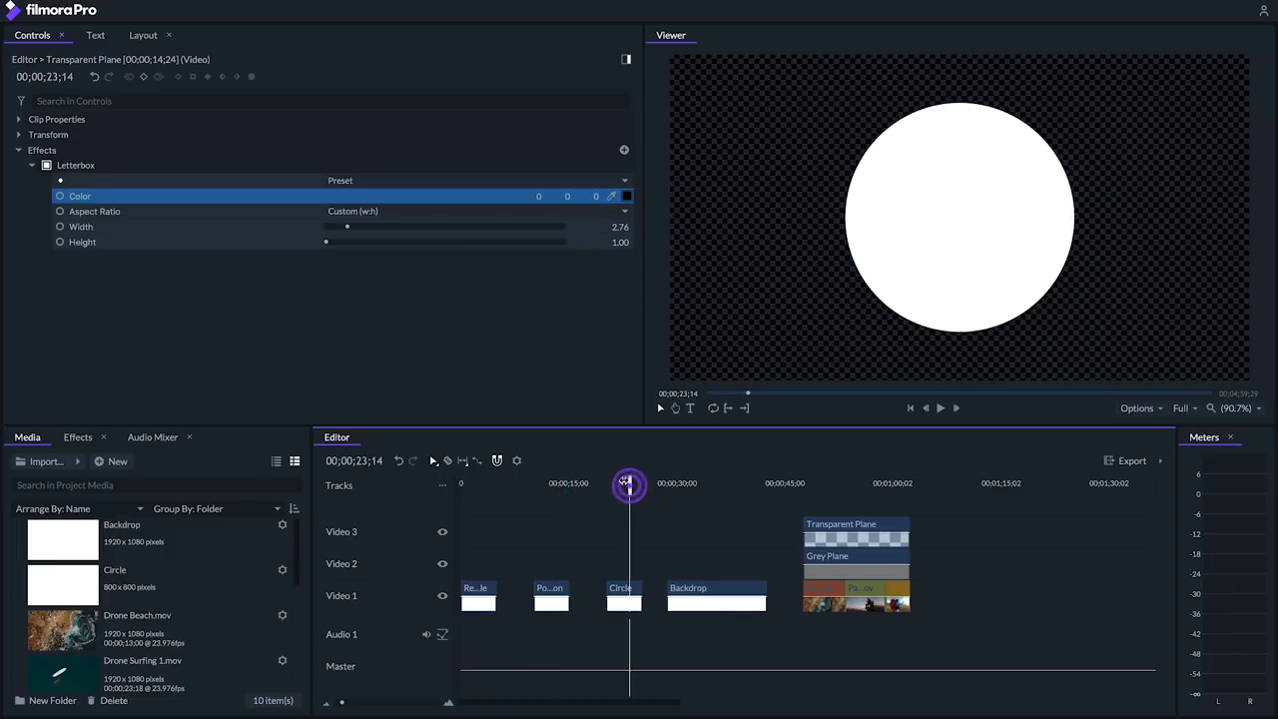
left_click(719, 485)
key("space")
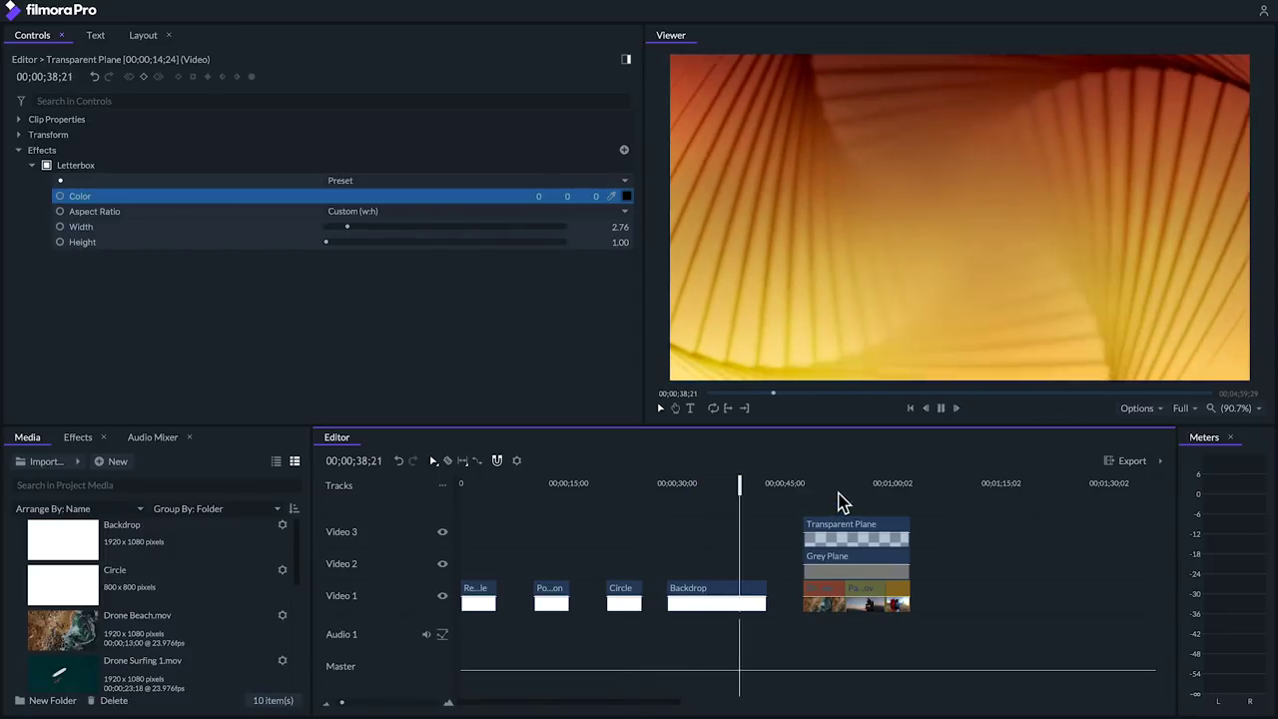
key("space")
left_click(836, 483)
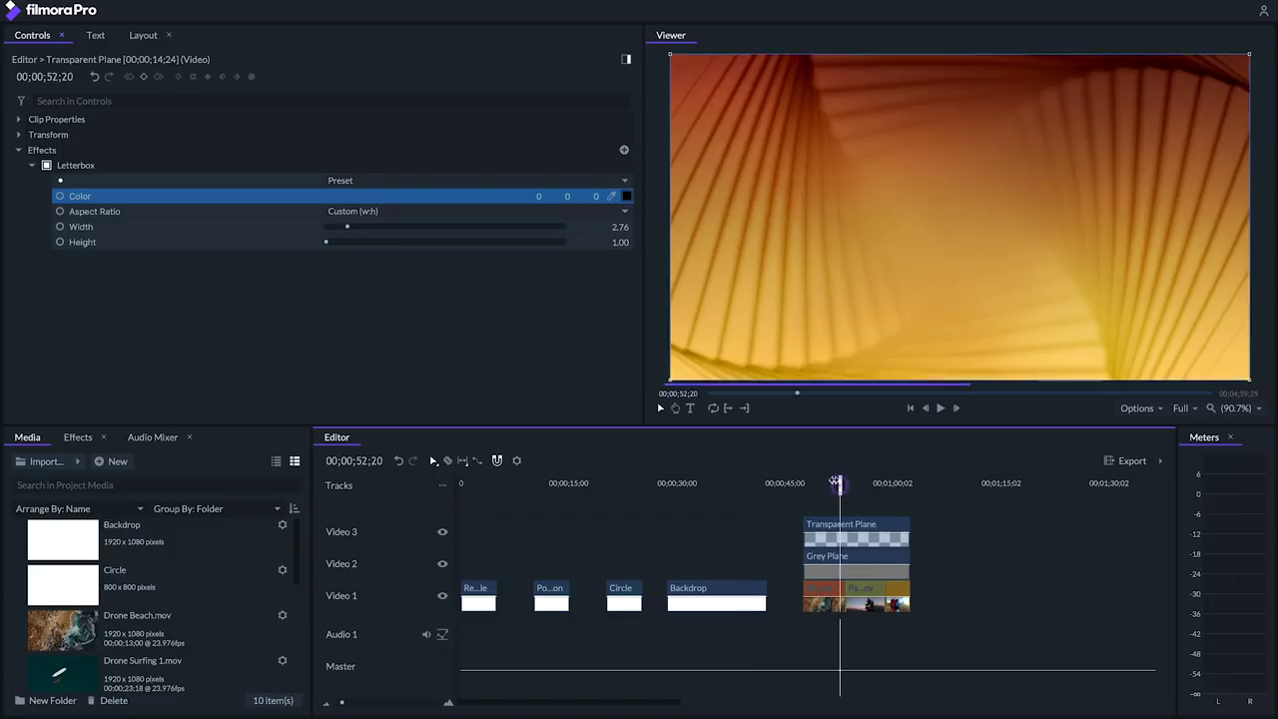
key("space")
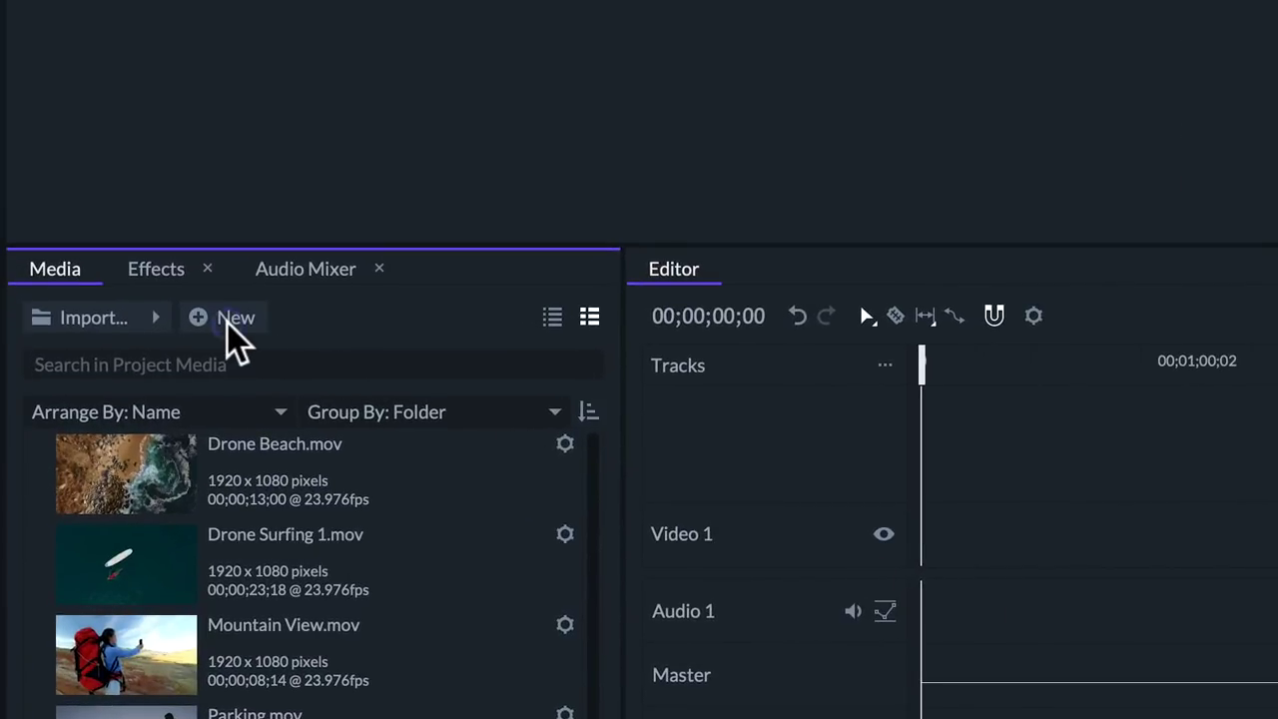
Step: Create a white 800×600 plane named Rectangle and place it at the start of Video 1
left_click(228, 322)
left_click(234, 345)
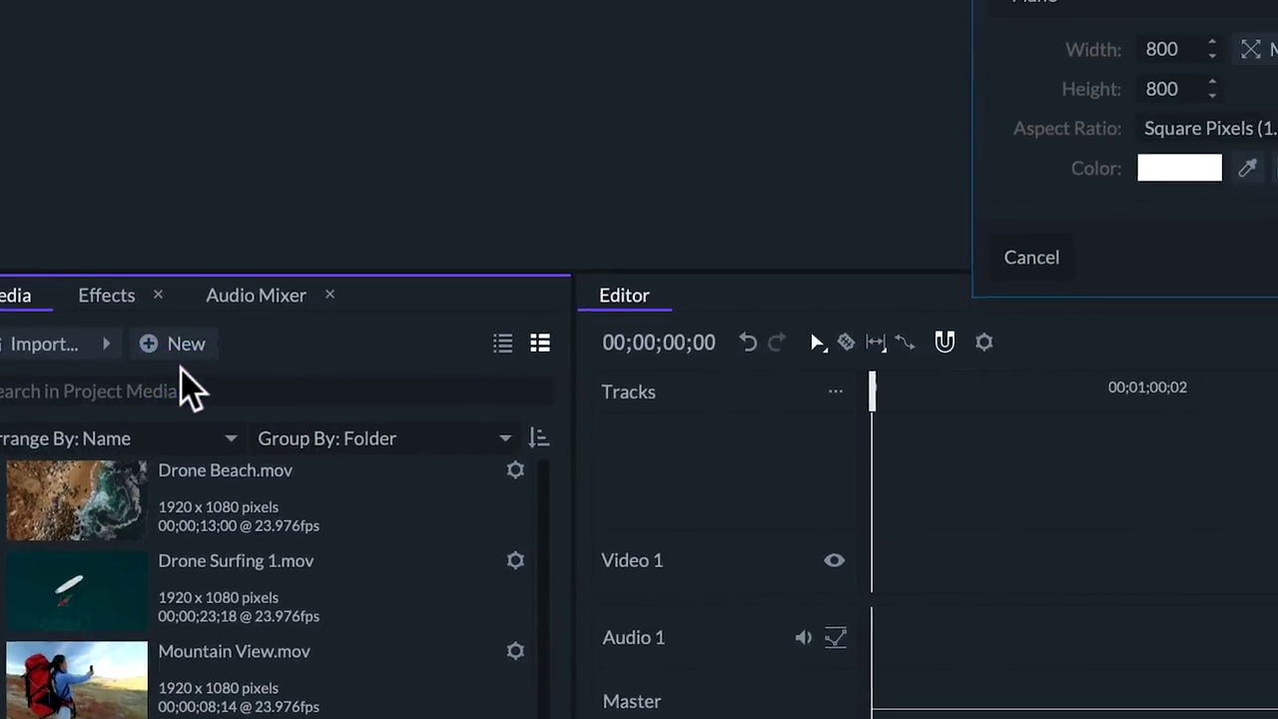
triple_click(713, 220)
type("Rectangle")
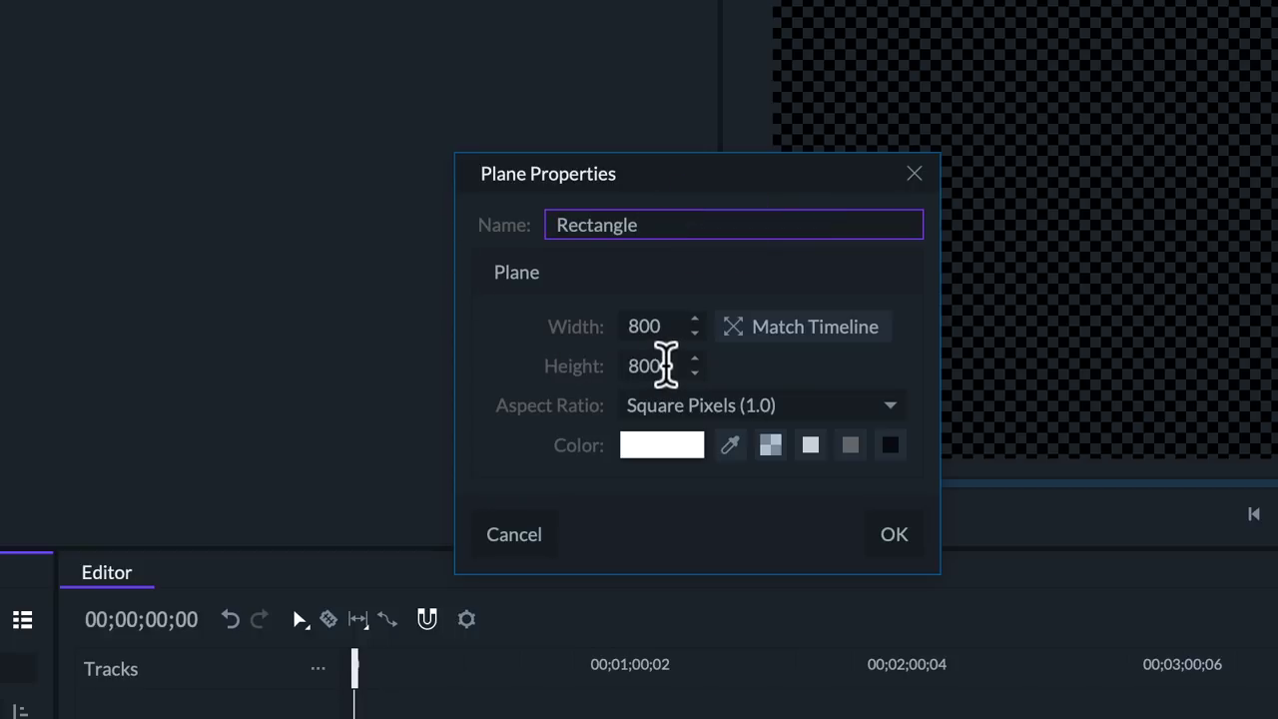
left_click(664, 366)
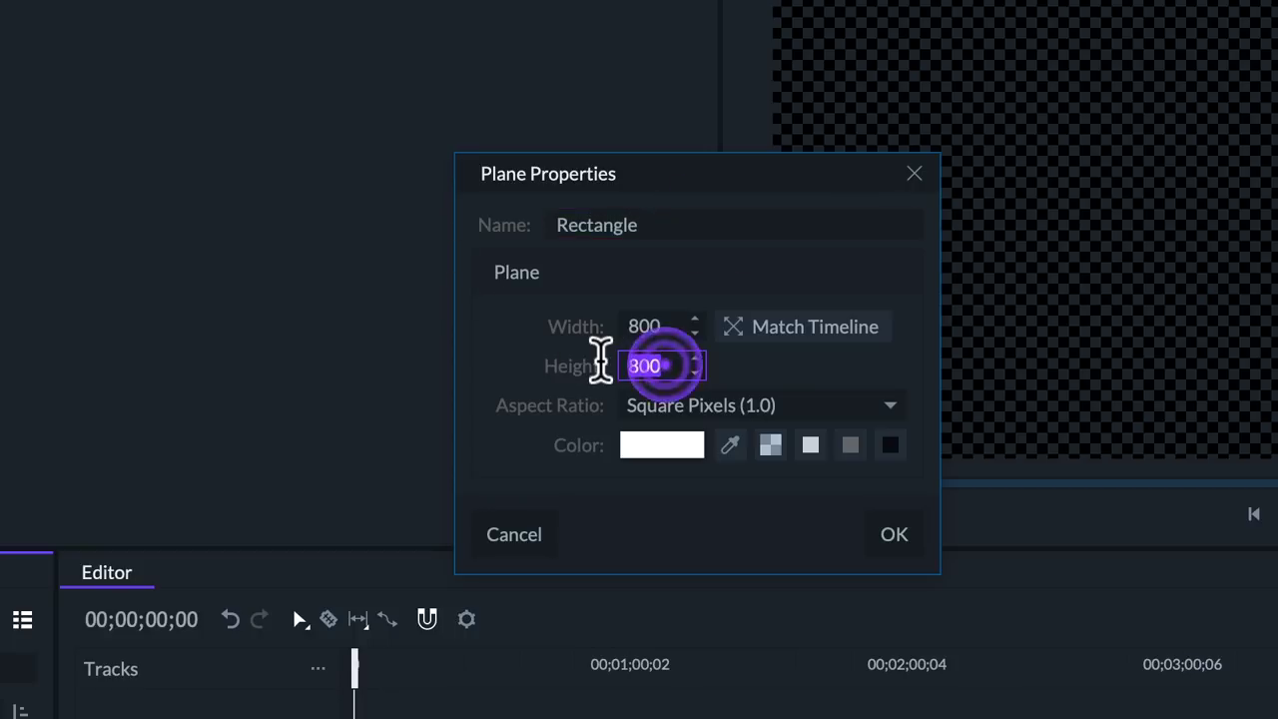
type("600")
left_click(809, 446)
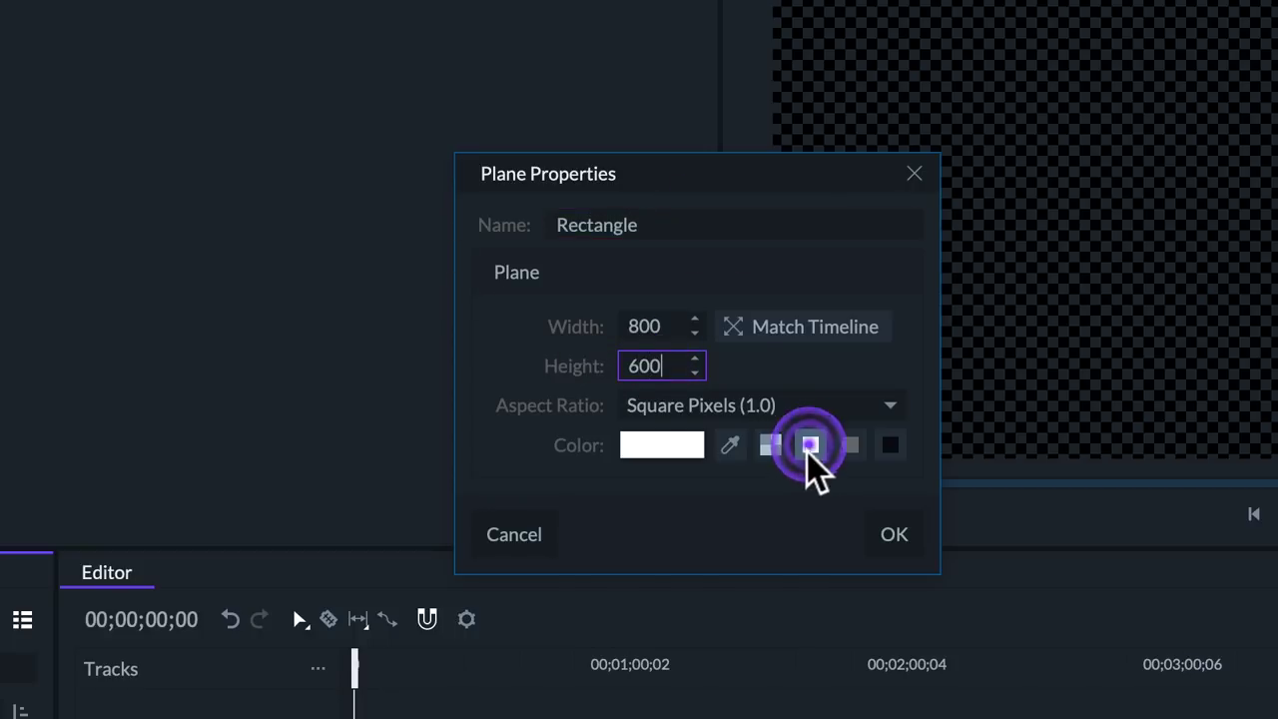
left_click(893, 535)
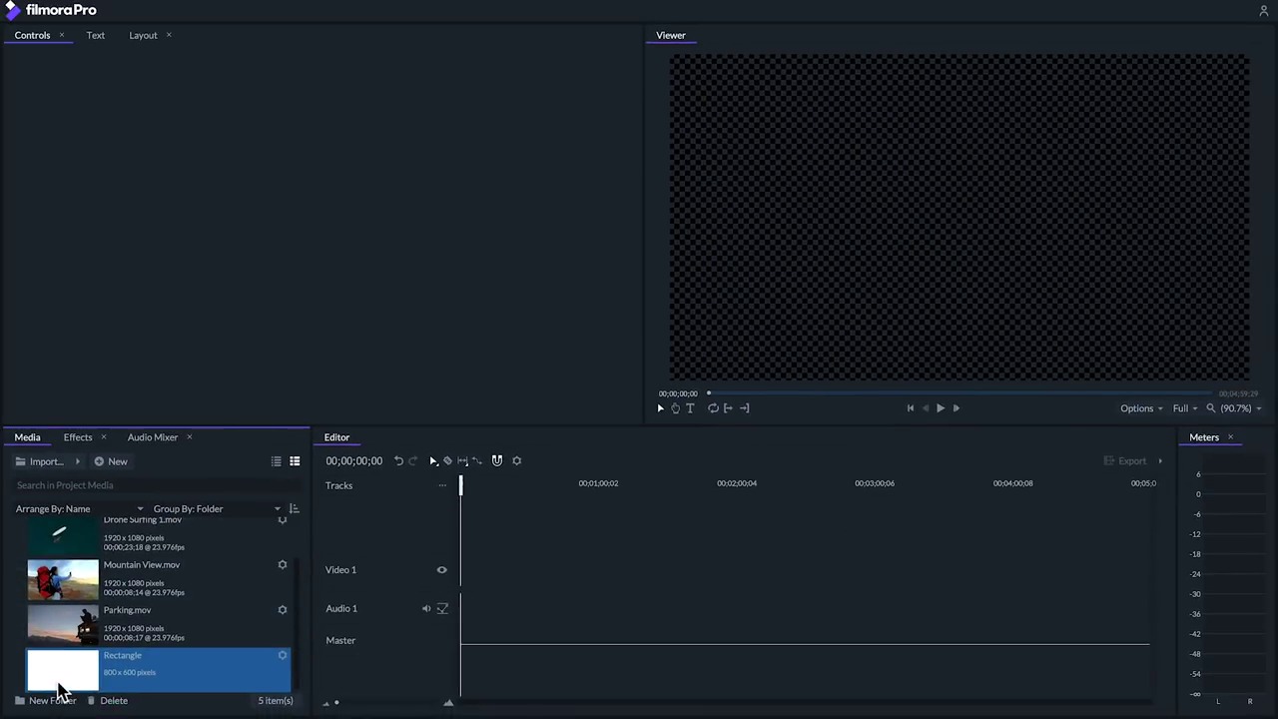
left_click_drag(60, 689, 478, 565)
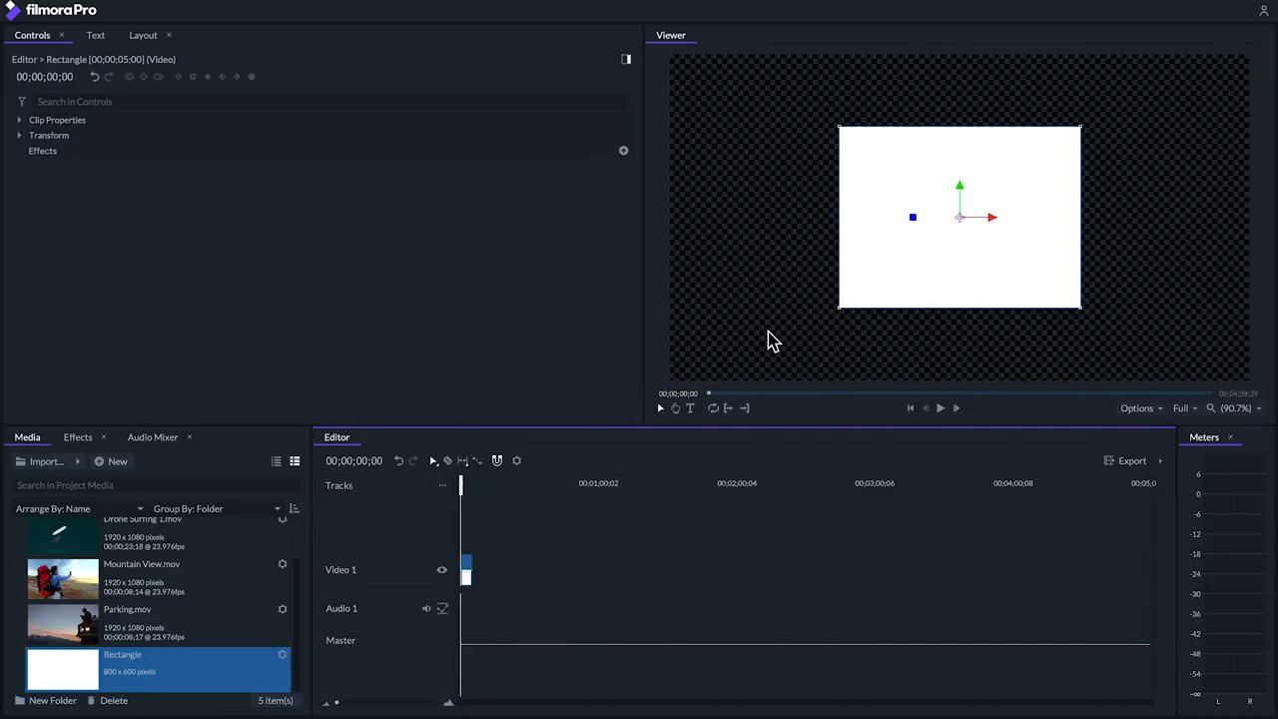
Step: Scale the rectangle to 91.6% by 81% and rotate it to −34°
mouse_move(1080, 126)
left_mouse_down()
mouse_move(1141, 130)
mouse_move(1041, 106)
mouse_move(1033, 140)
mouse_move(1070, 144)
left_mouse_up()
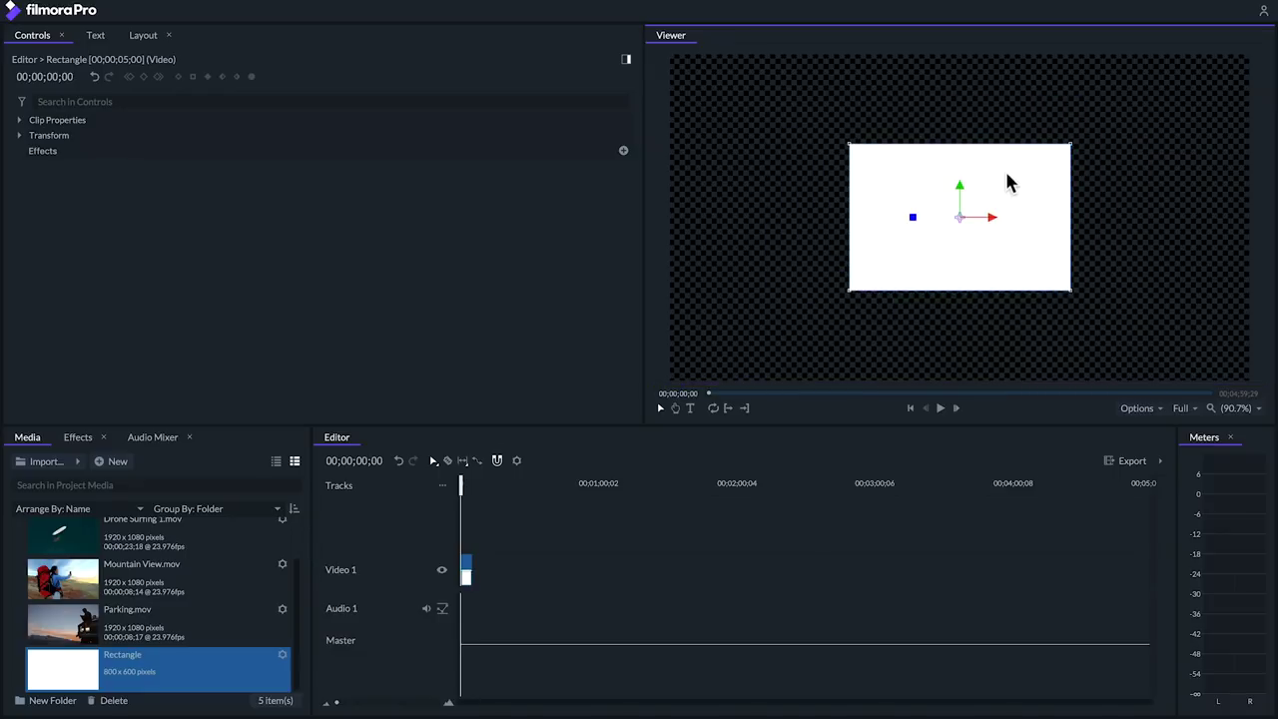
left_click_drag(957, 193, 902, 219)
left_click(20, 136)
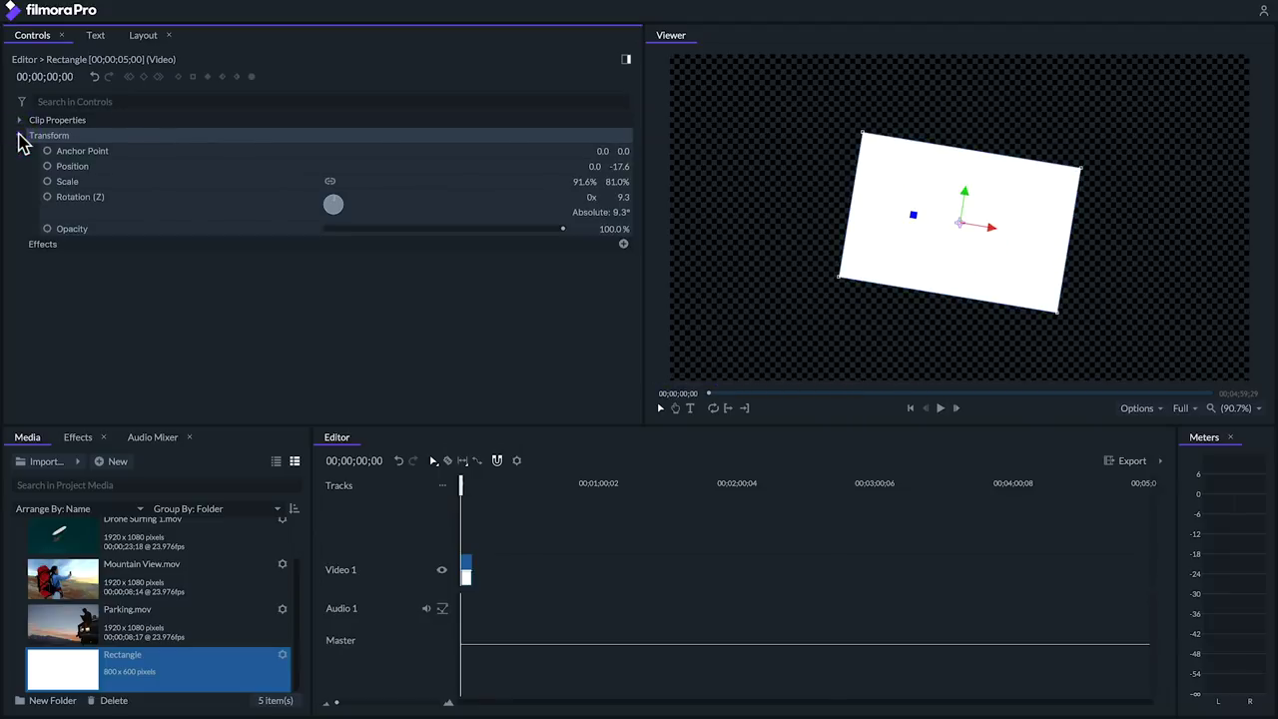
left_click_drag(333, 203, 335, 208)
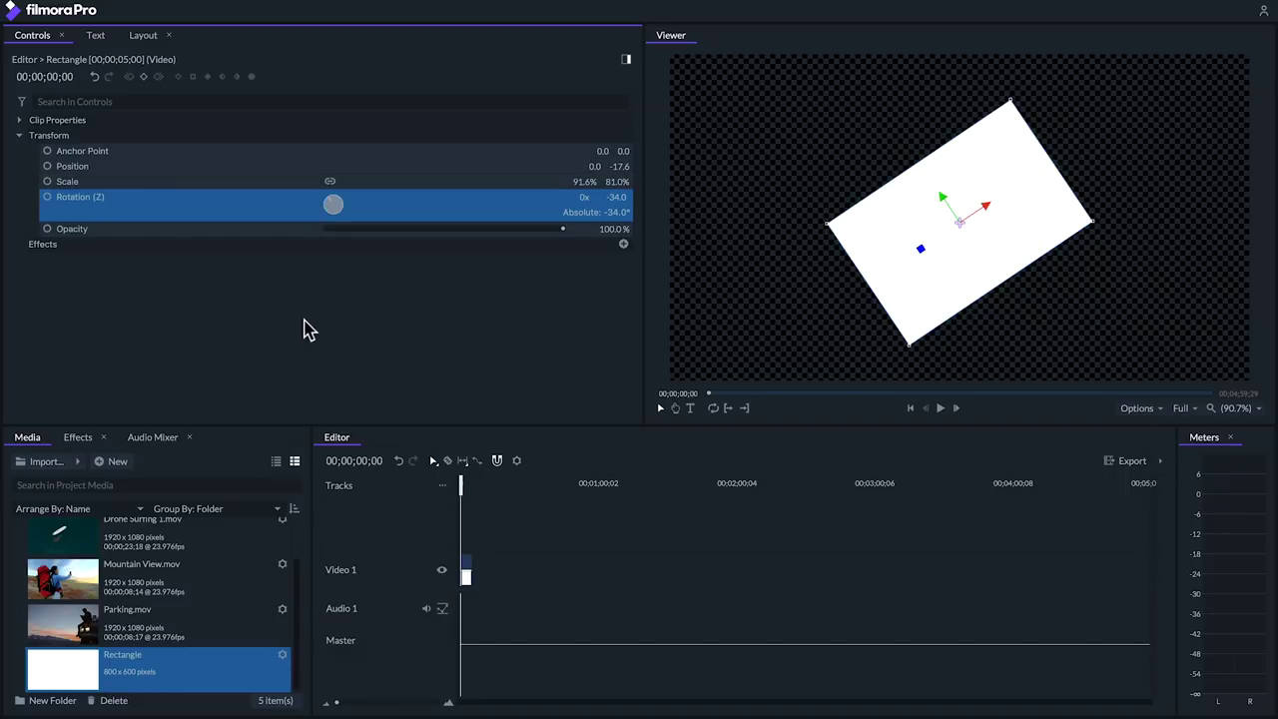
Step: Apply Fill Color to the Rectangle clip and set it to magenta (252, 0, 249)
left_click(76, 439)
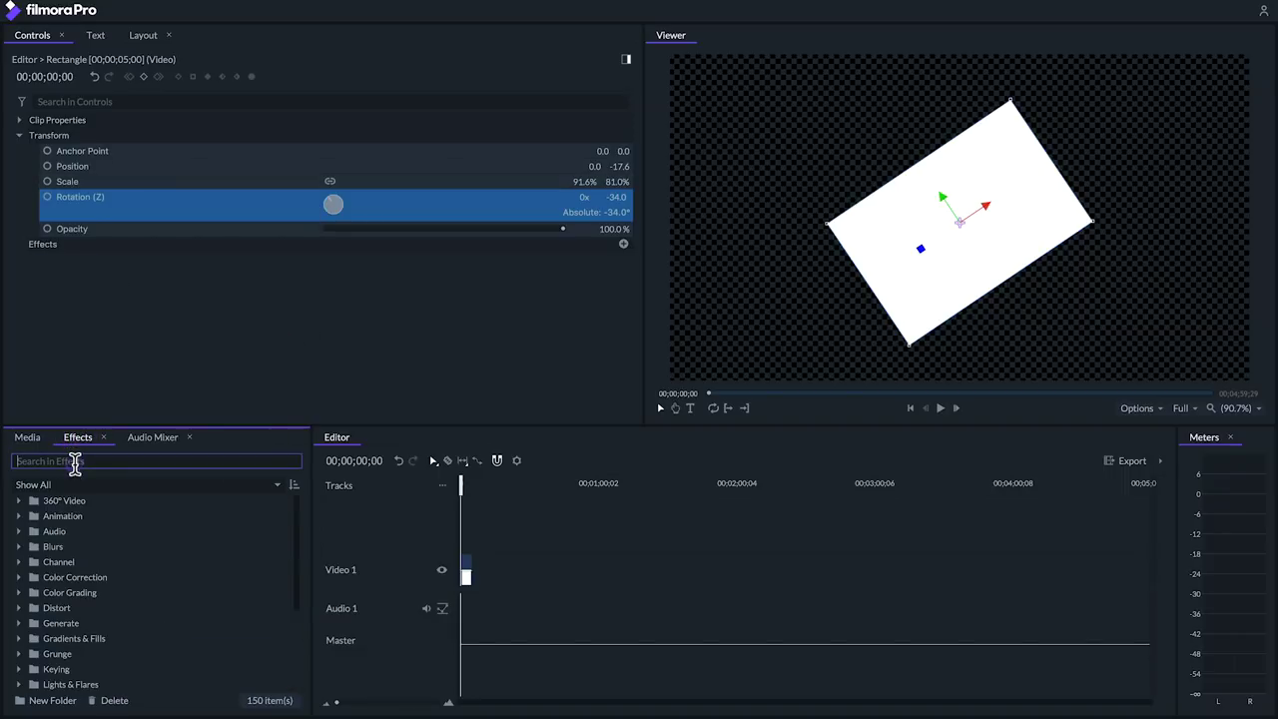
type("fill")
left_click_drag(60, 517, 330, 536)
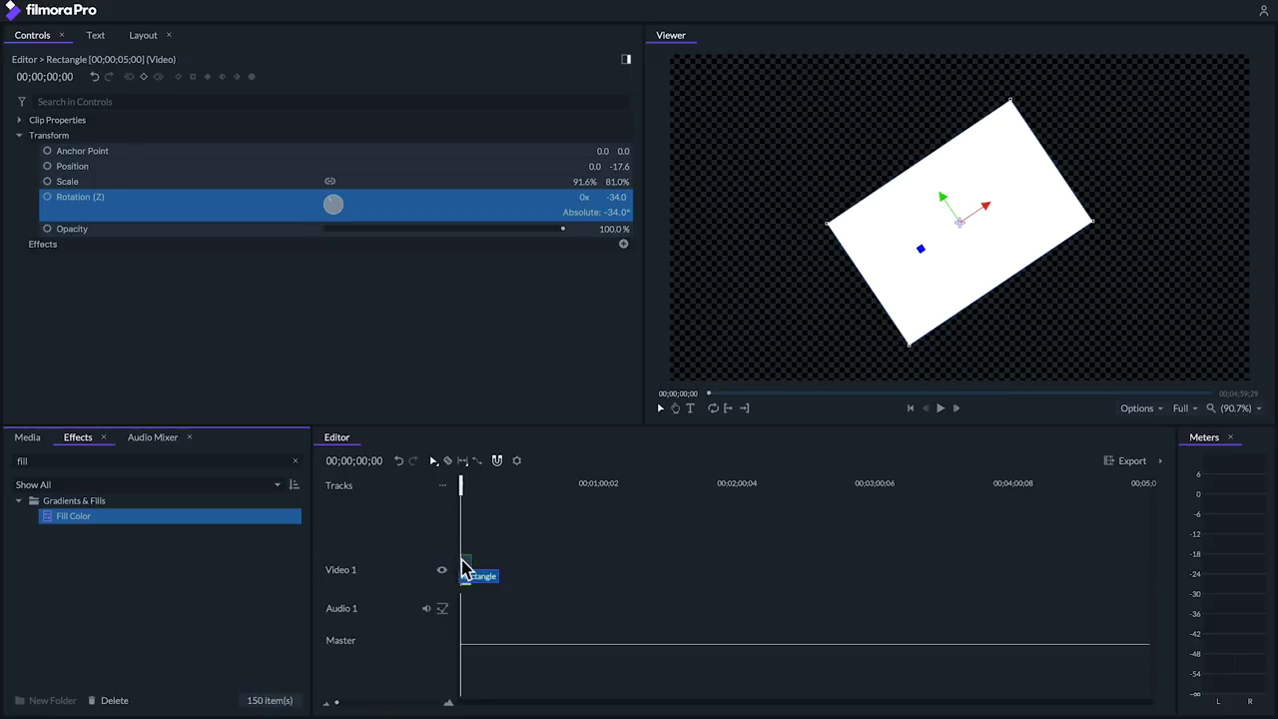
left_click_drag(466, 569, 465, 569)
left_click(33, 259)
left_click(626, 276)
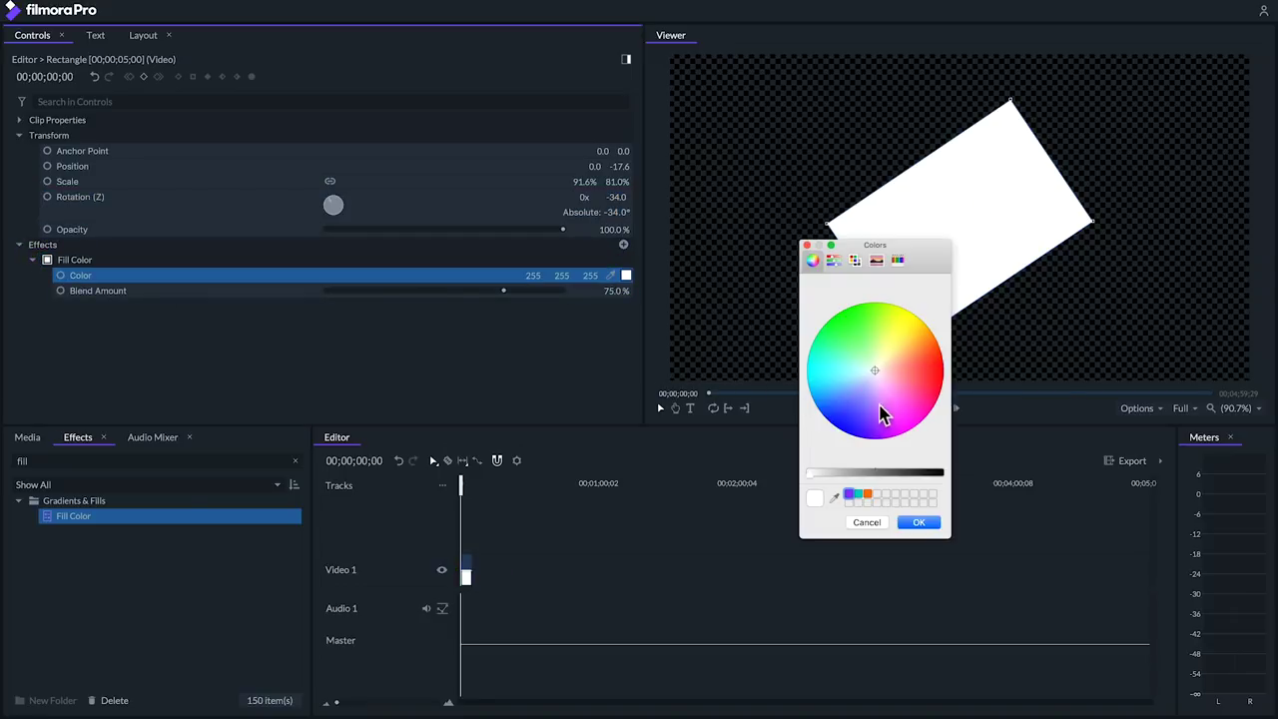
left_click(912, 433)
left_click(934, 522)
Step: Add the Color Gradient effect to the Rectangle clip
left_click_drag(62, 462, 5, 449)
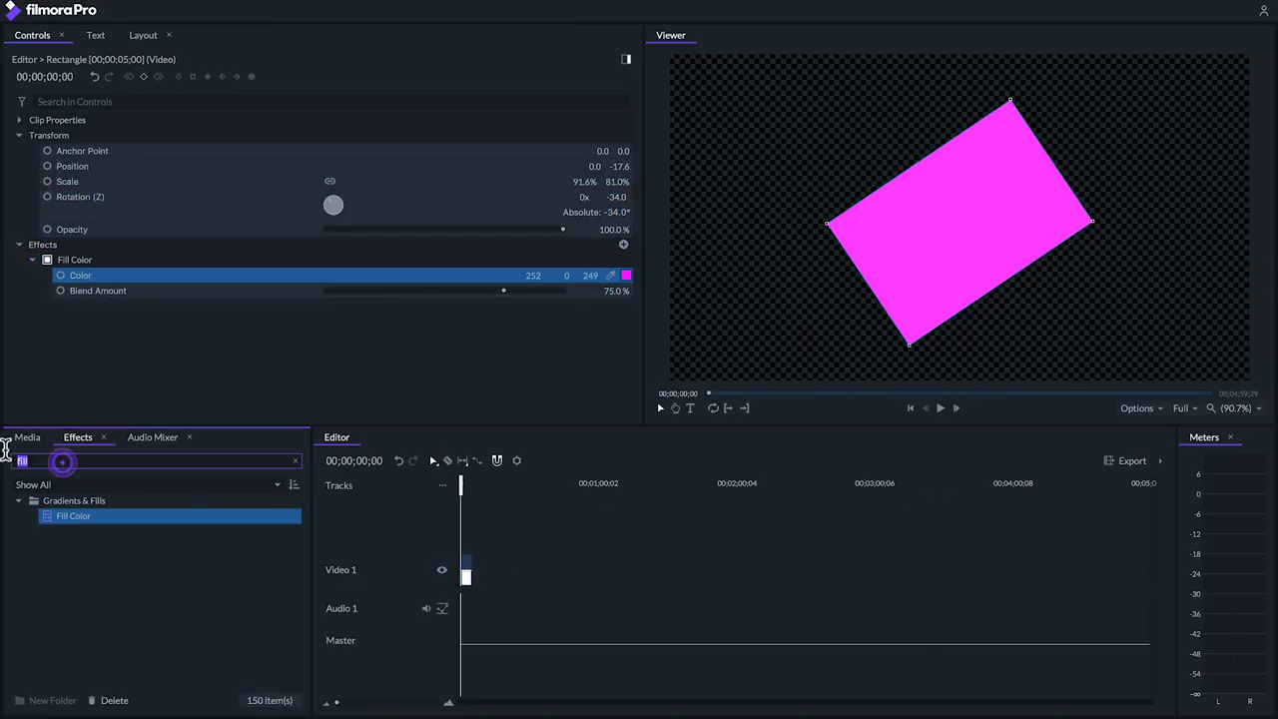
type("gradient")
left_click_drag(65, 531, 454, 559)
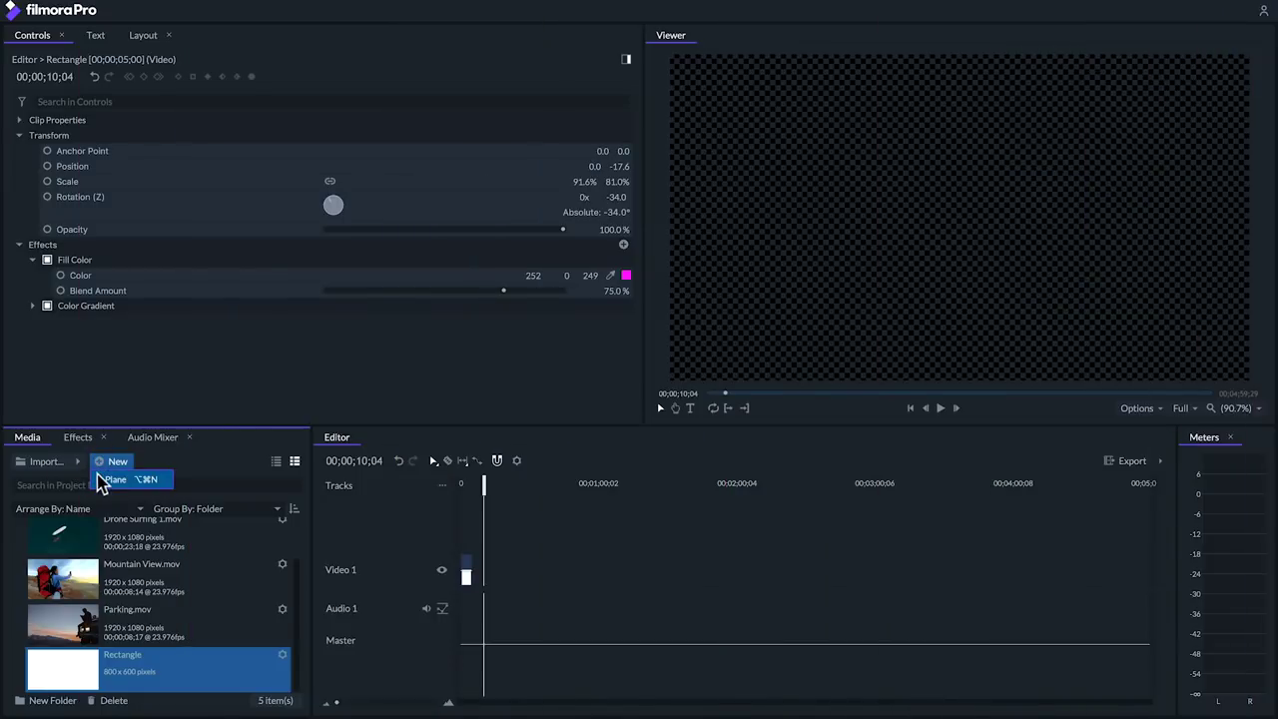
Step: Create a white 800×800 plane named Polygon and drop it on Video 1 after Rectangle
left_click(112, 479)
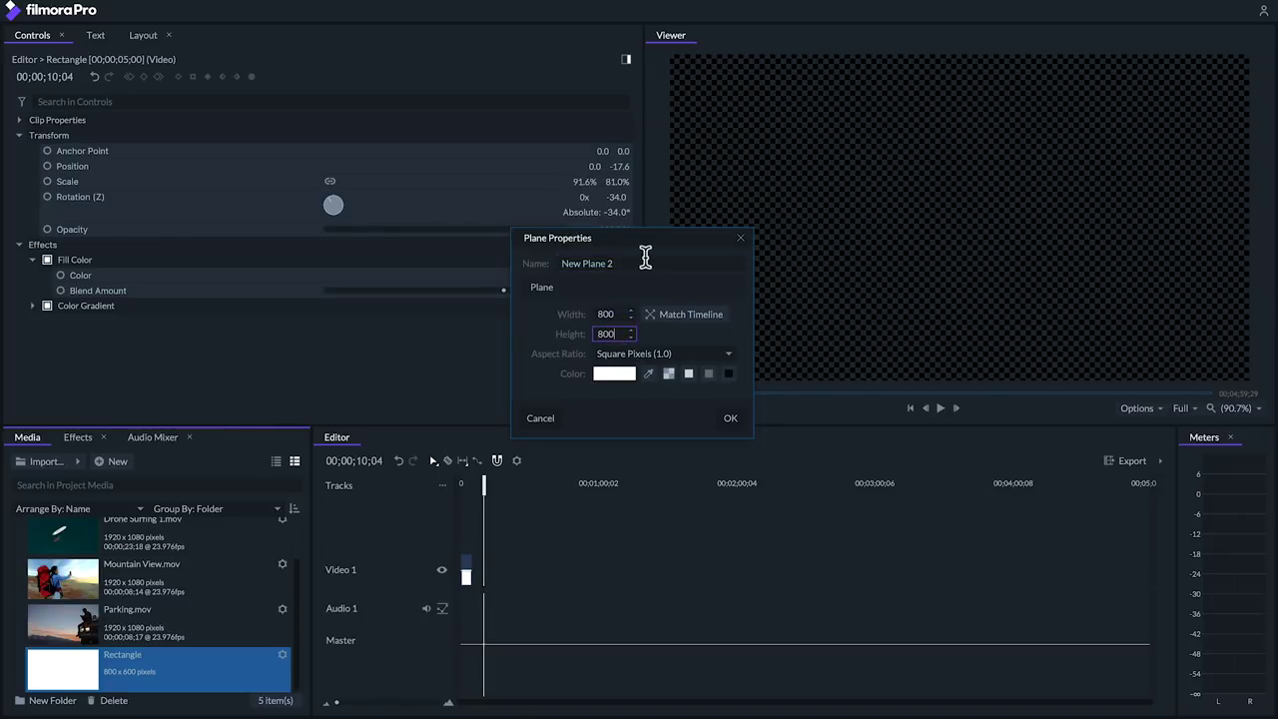
type("Poly")
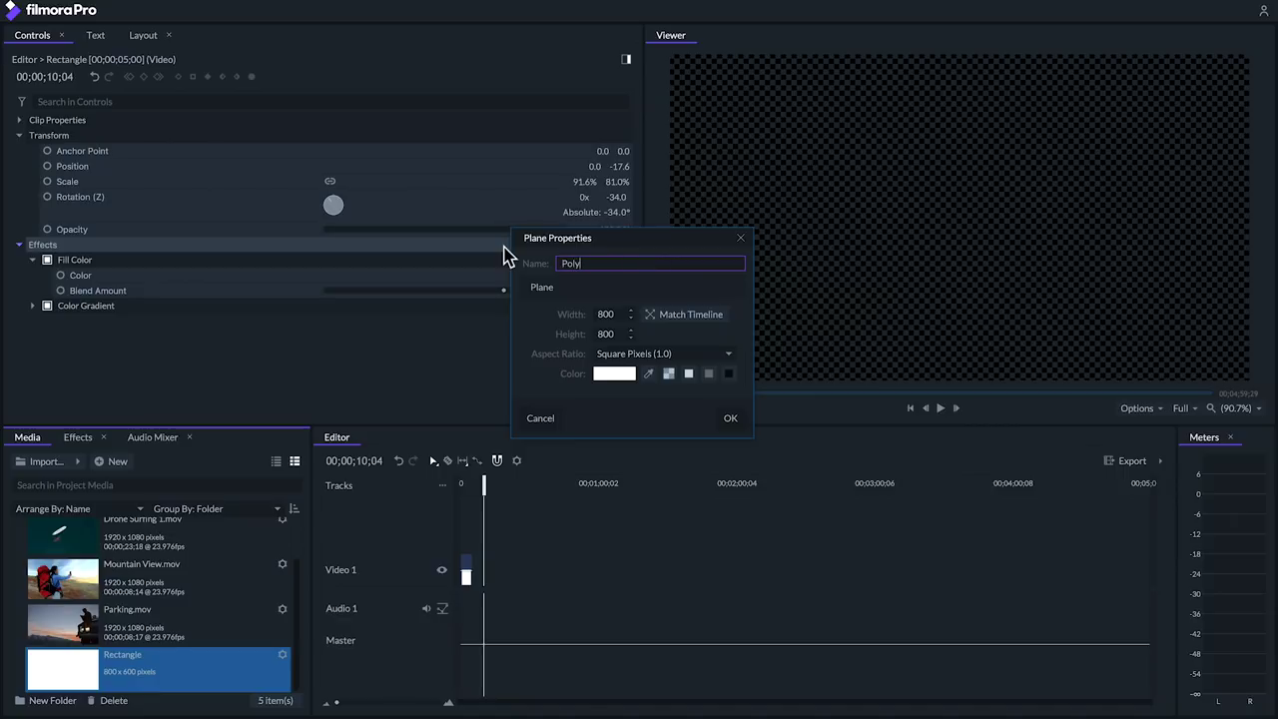
type("gon")
left_click(728, 418)
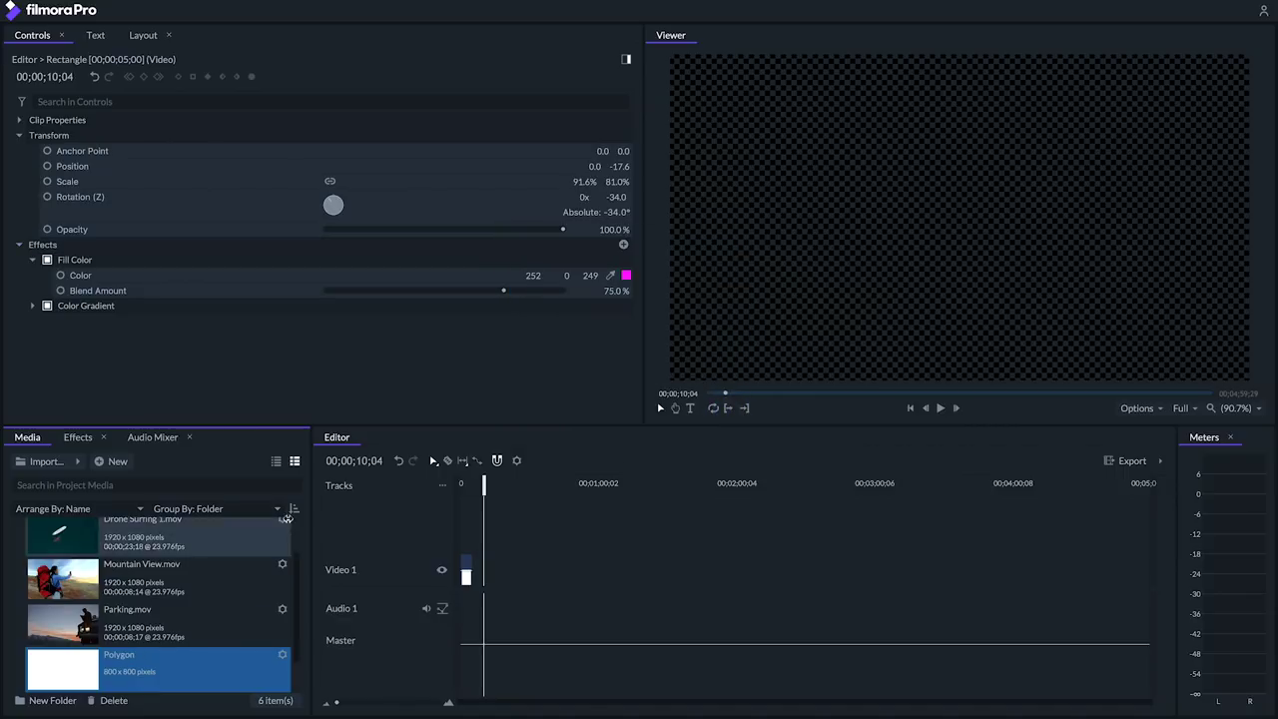
left_click_drag(335, 584, 489, 575)
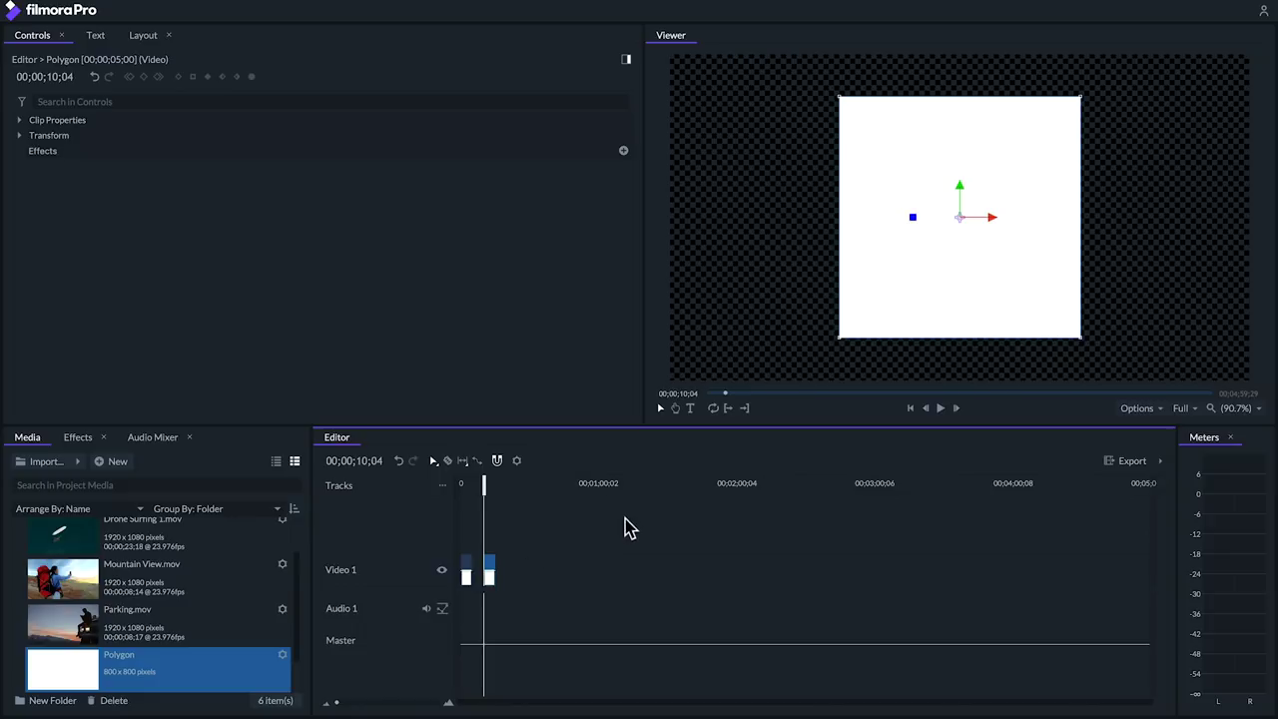
Step: Apply Quad Warp to Polygon and drag its top corners together into a triangle
left_click(73, 439)
scroll(85, 574, "down", 4)
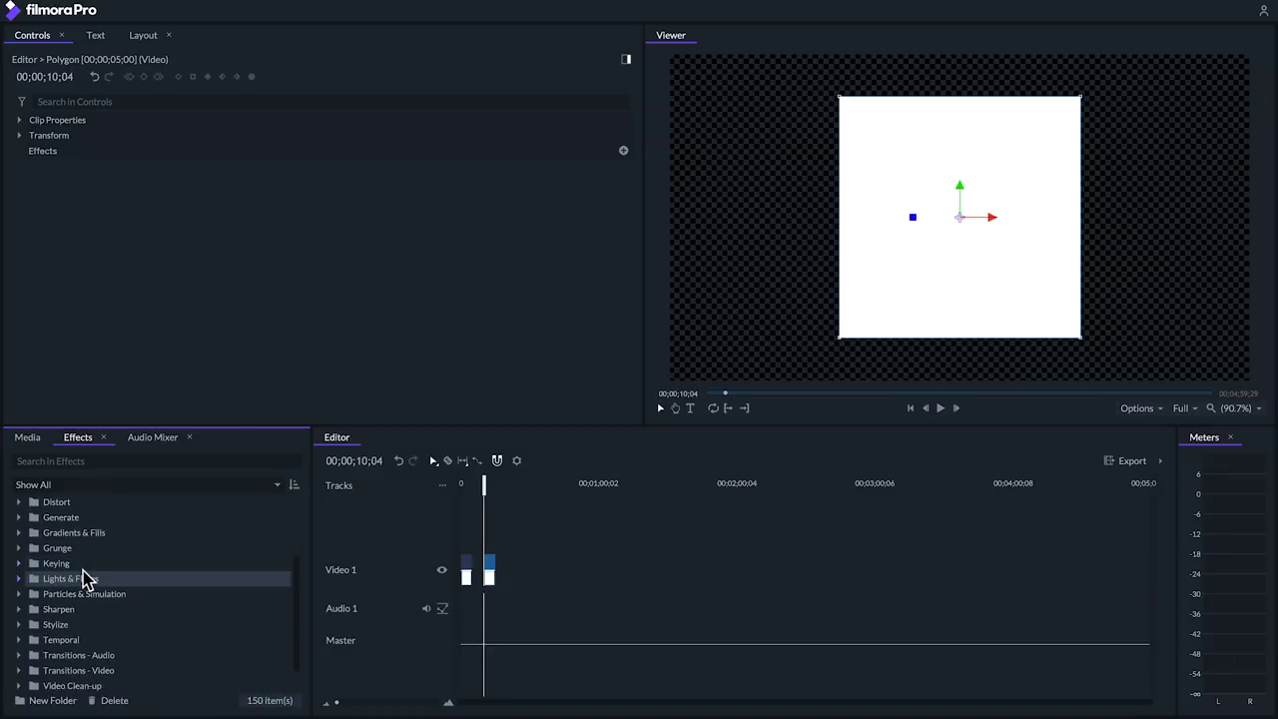
scroll(80, 561, "down", 2)
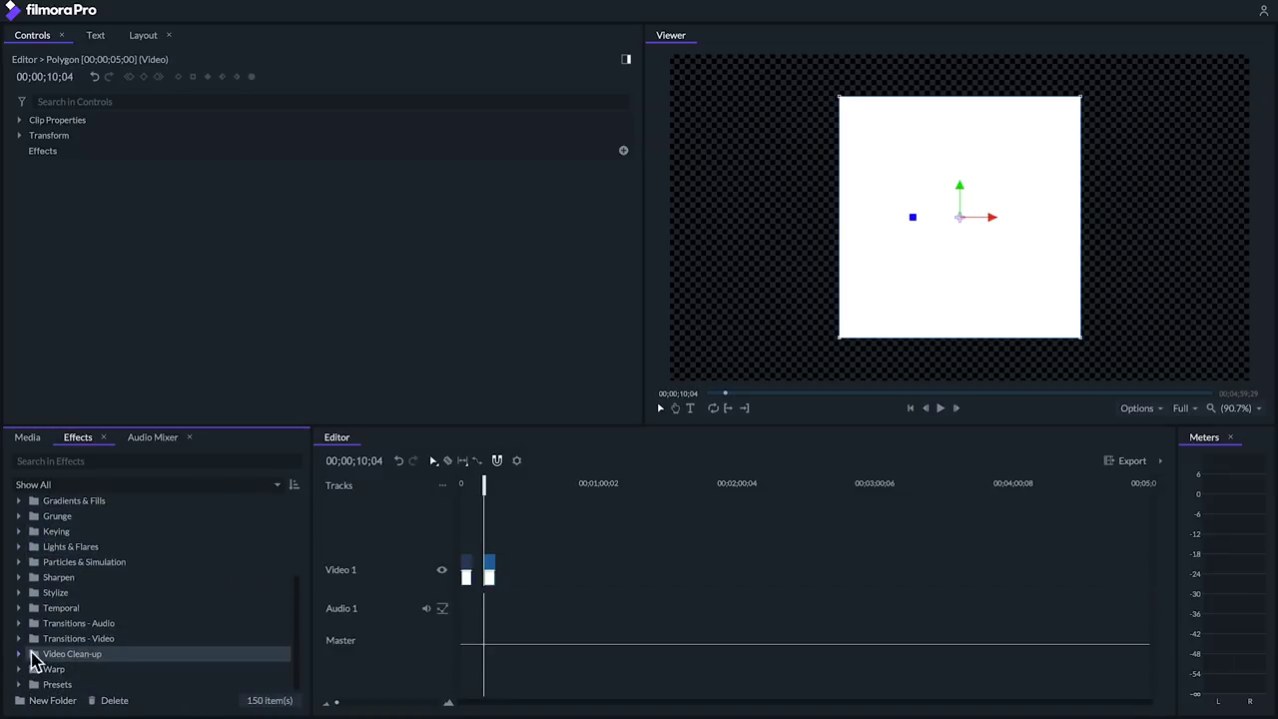
left_click(20, 668)
left_click(47, 654)
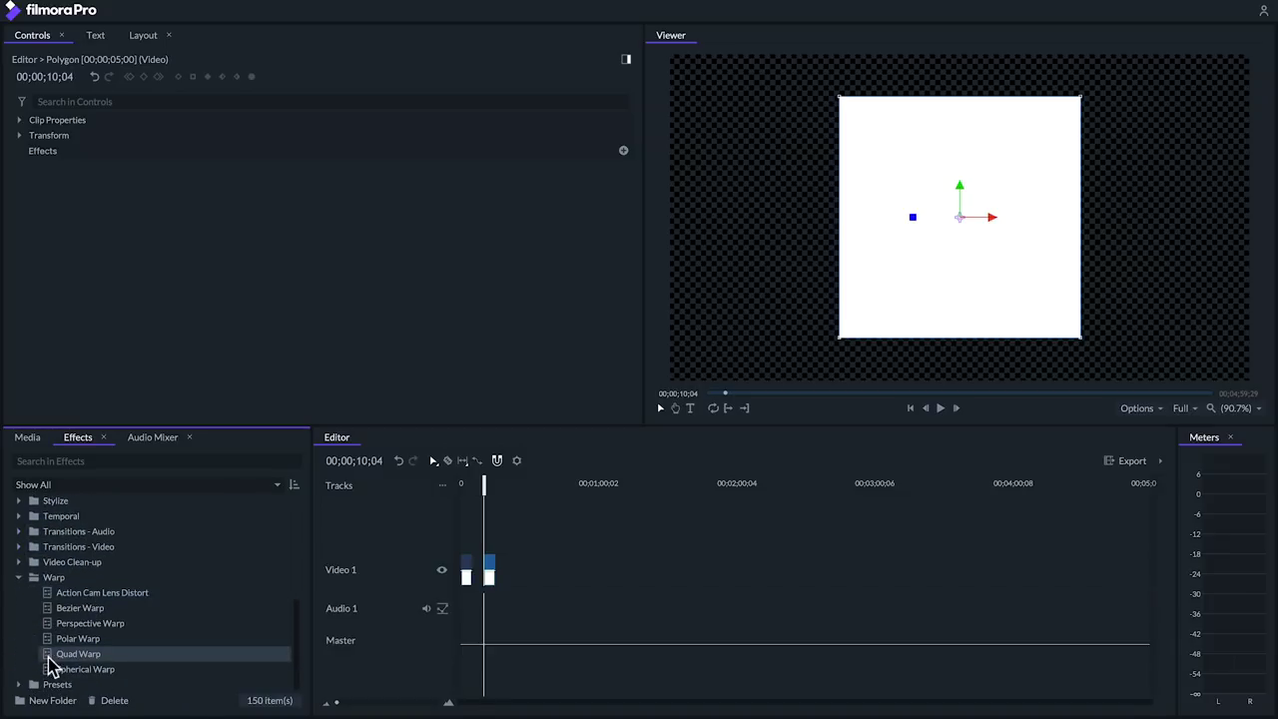
left_click_drag(489, 573, 486, 570)
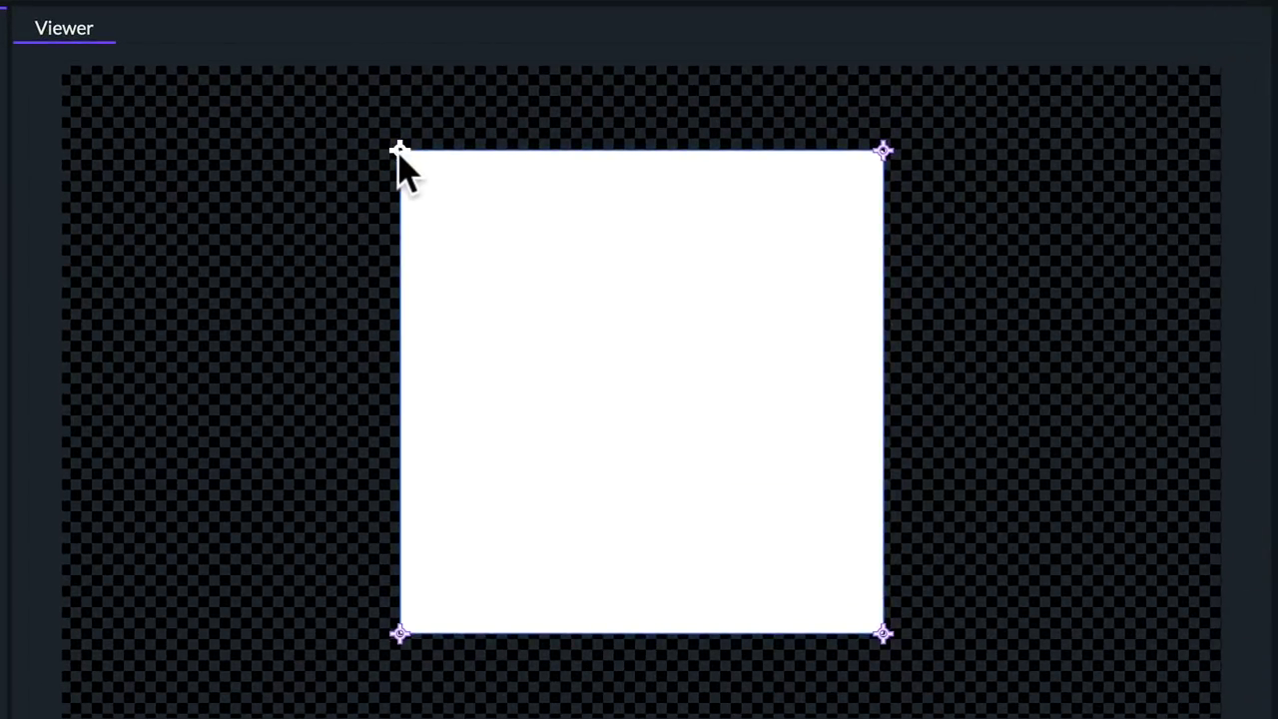
left_click_drag(400, 151, 258, 265)
left_click_drag(885, 154, 640, 147)
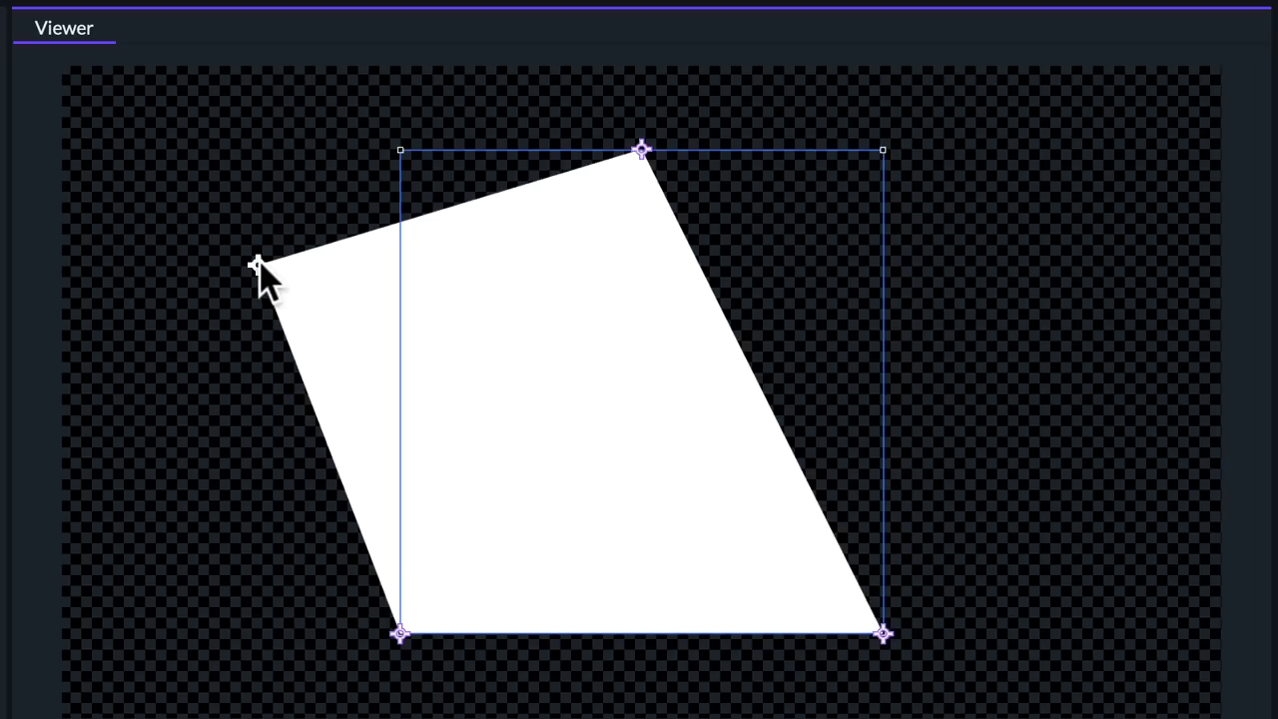
left_click_drag(257, 265, 640, 149)
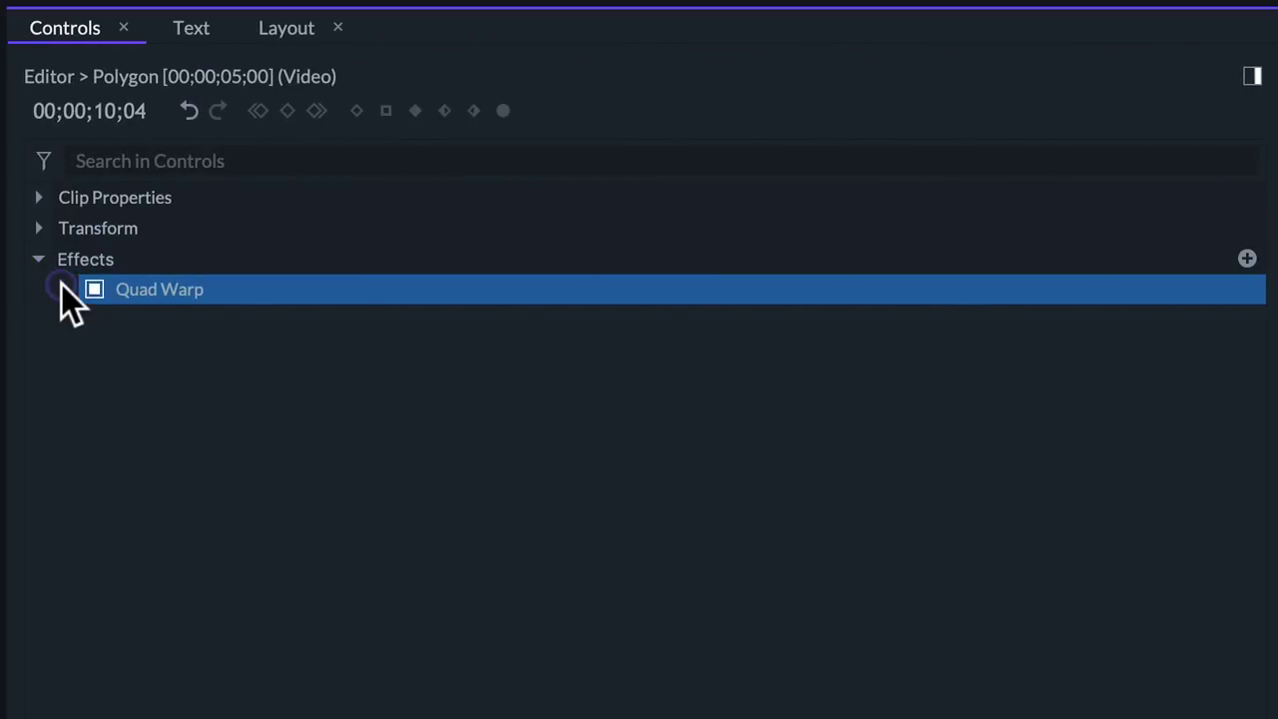
Step: Set the Quad Warp Top Left and Top Right positions both to exactly 0.0, 400.0
left_click(62, 288)
left_click(83, 319)
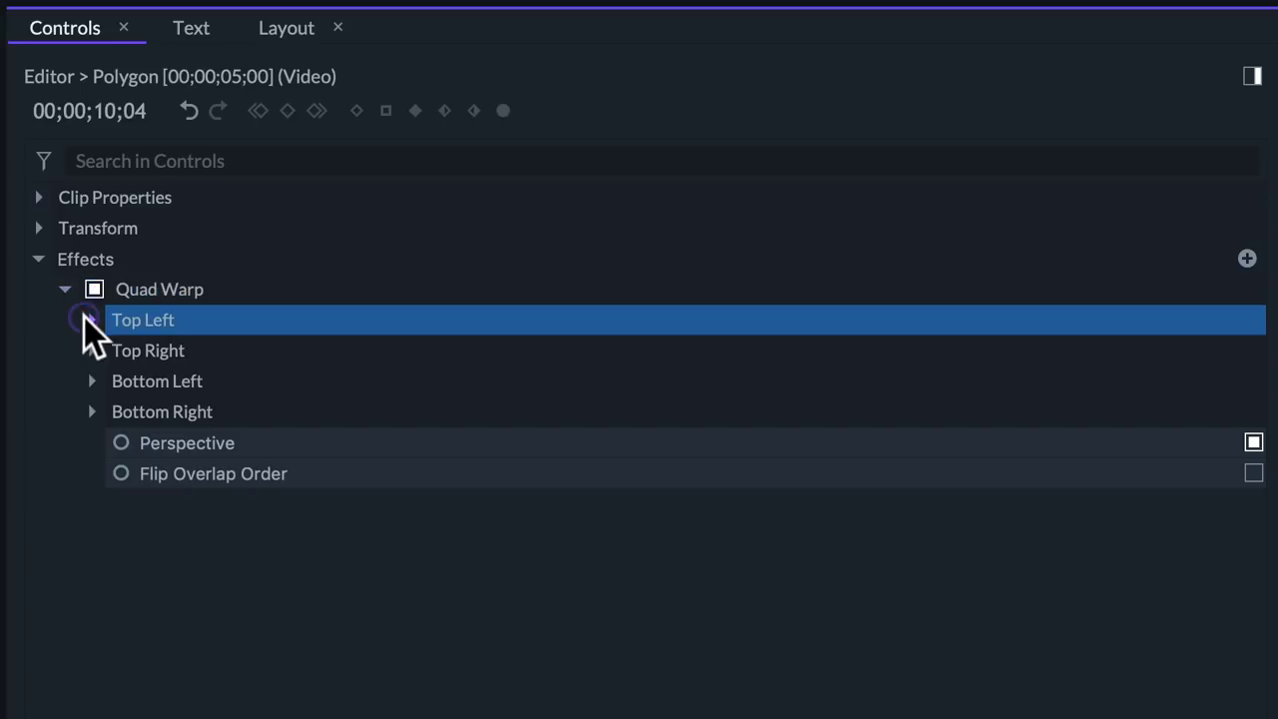
left_click(90, 320)
left_click(88, 380)
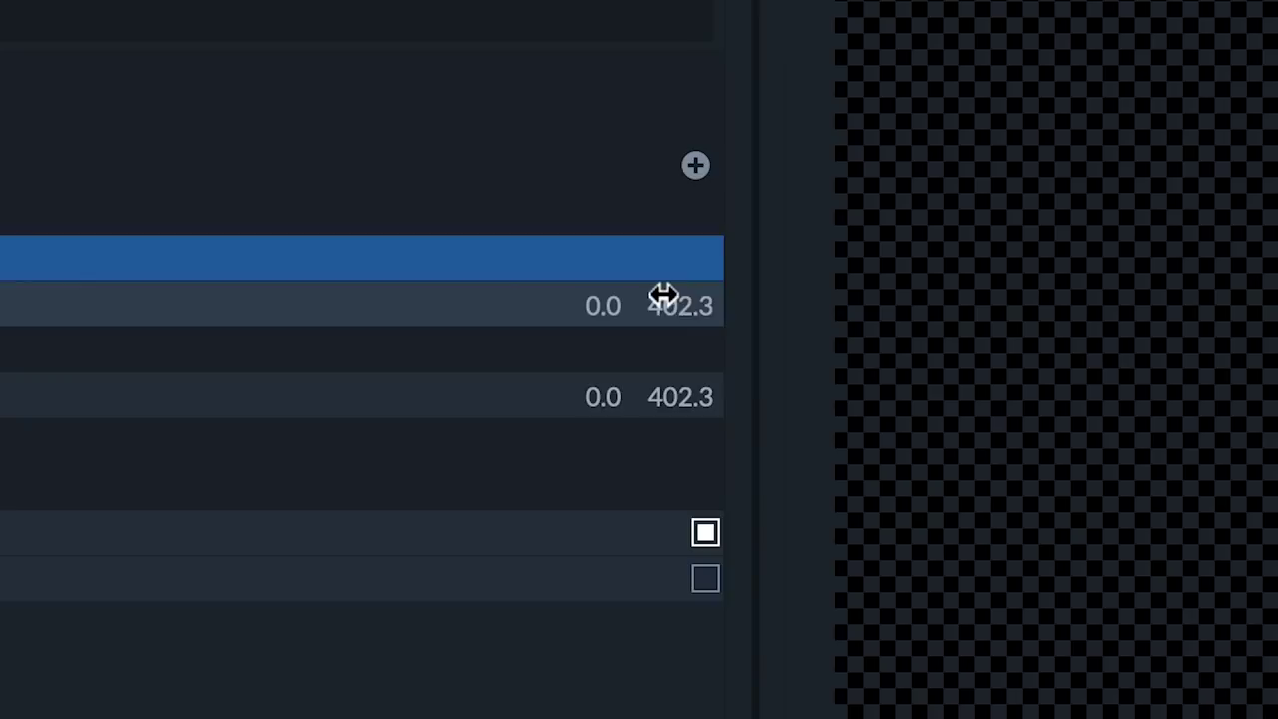
left_click(664, 299)
left_click_drag(649, 305, 958, 295)
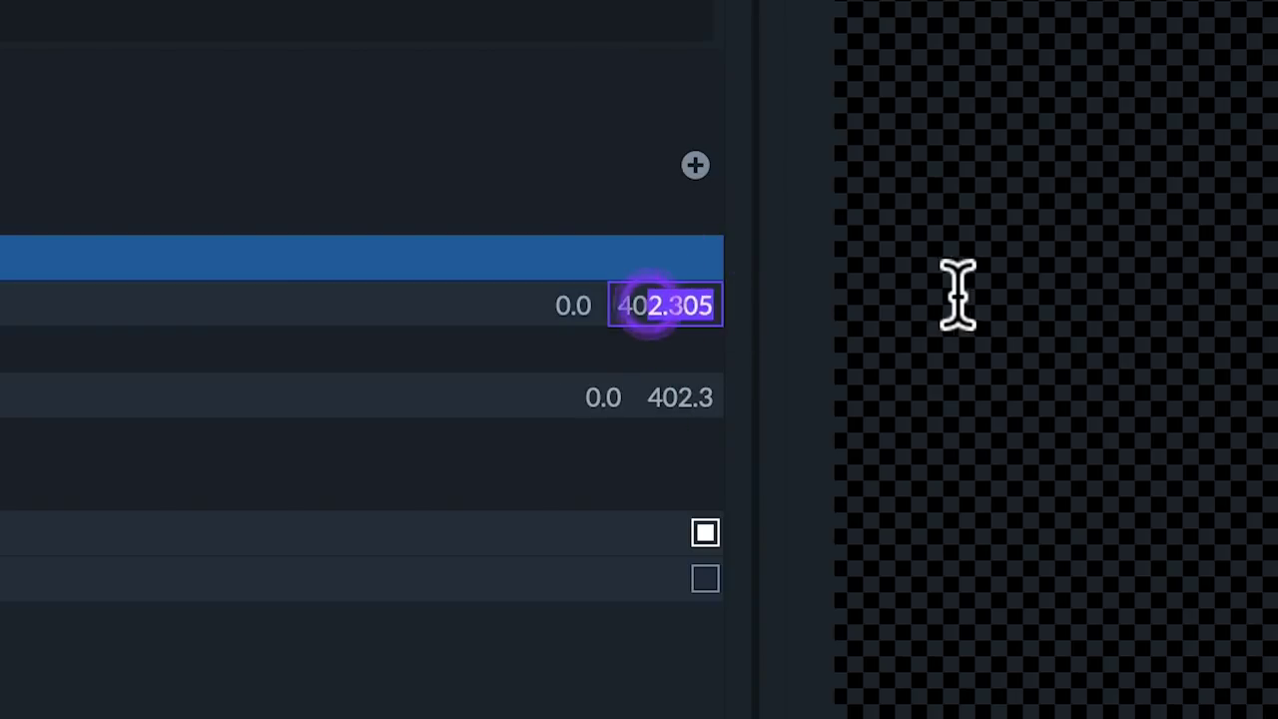
type("0")
key("Return")
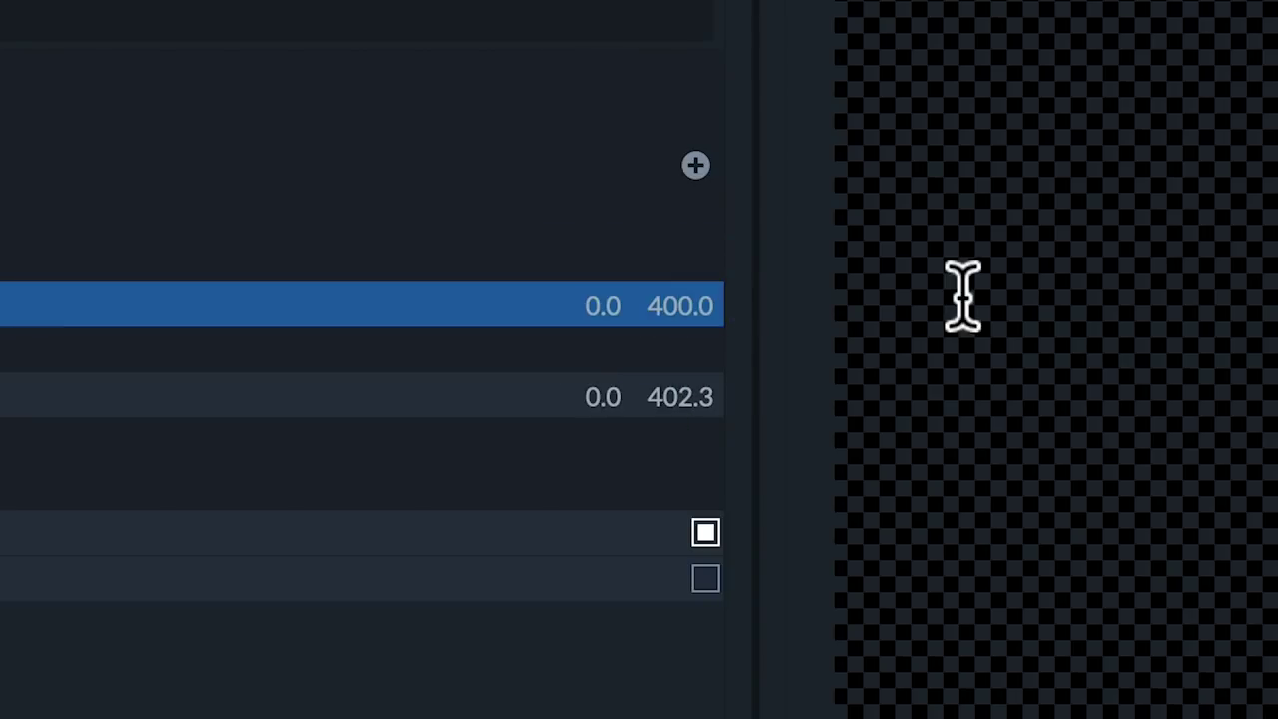
left_click(650, 398)
left_click(649, 397)
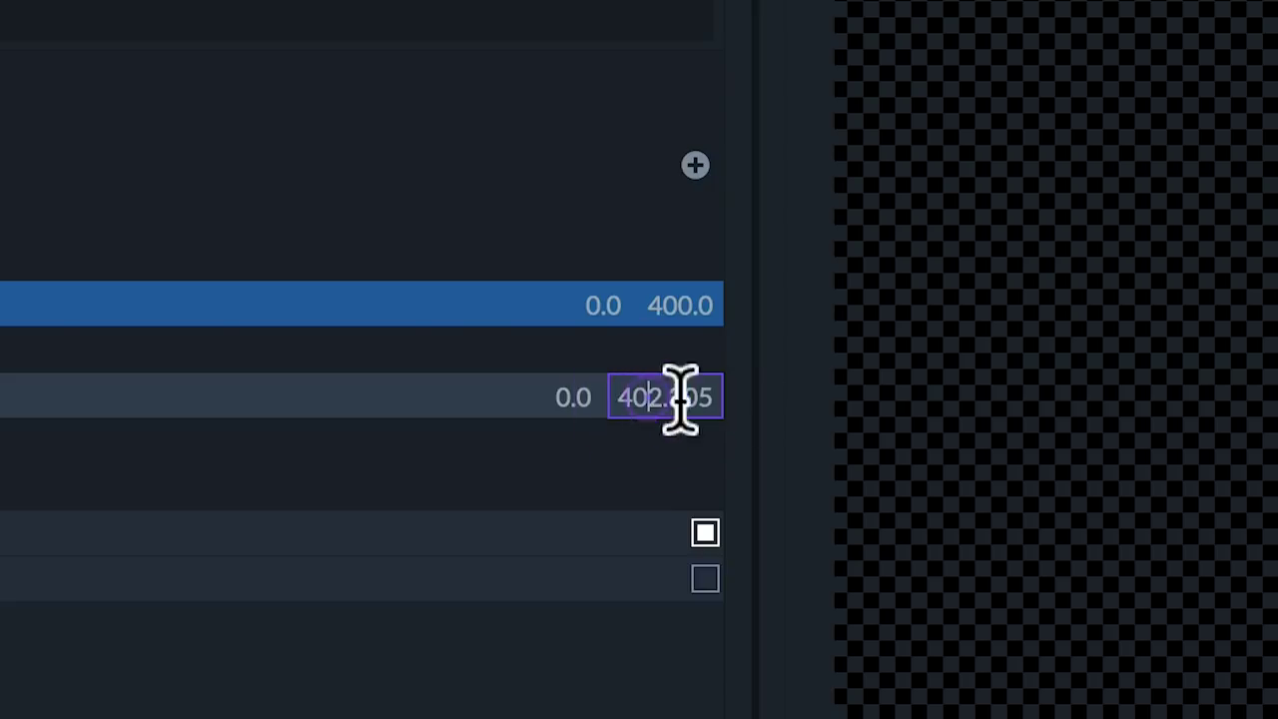
key("shift+End")
type("0")
key("Return")
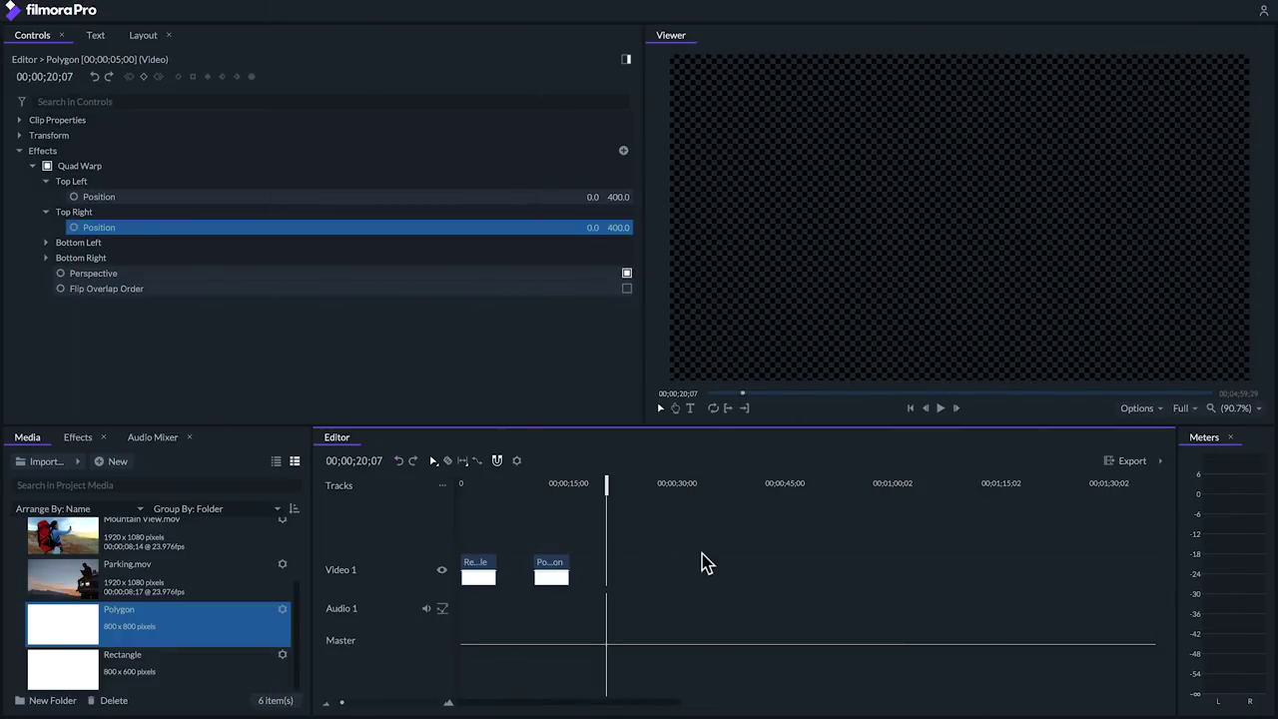
Step: Create a white 800×800 plane named Circle and put it on Video 1 after Polygon
left_click(113, 463)
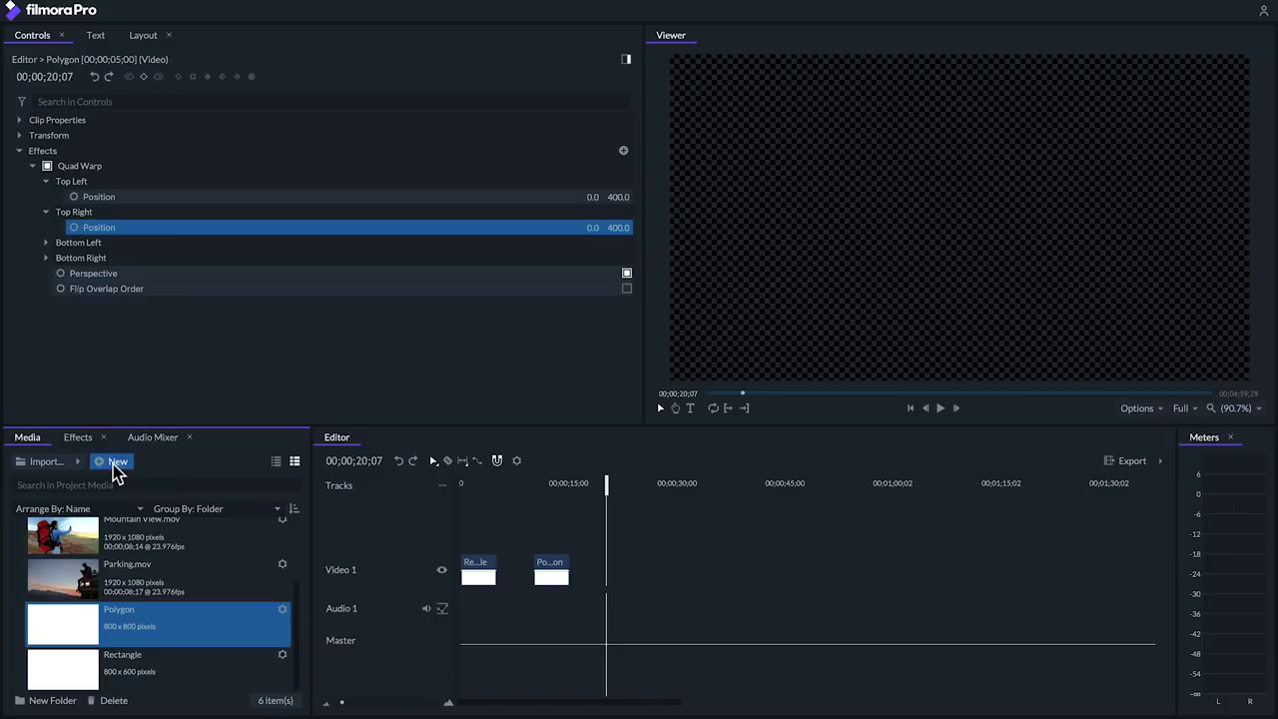
left_click(124, 480)
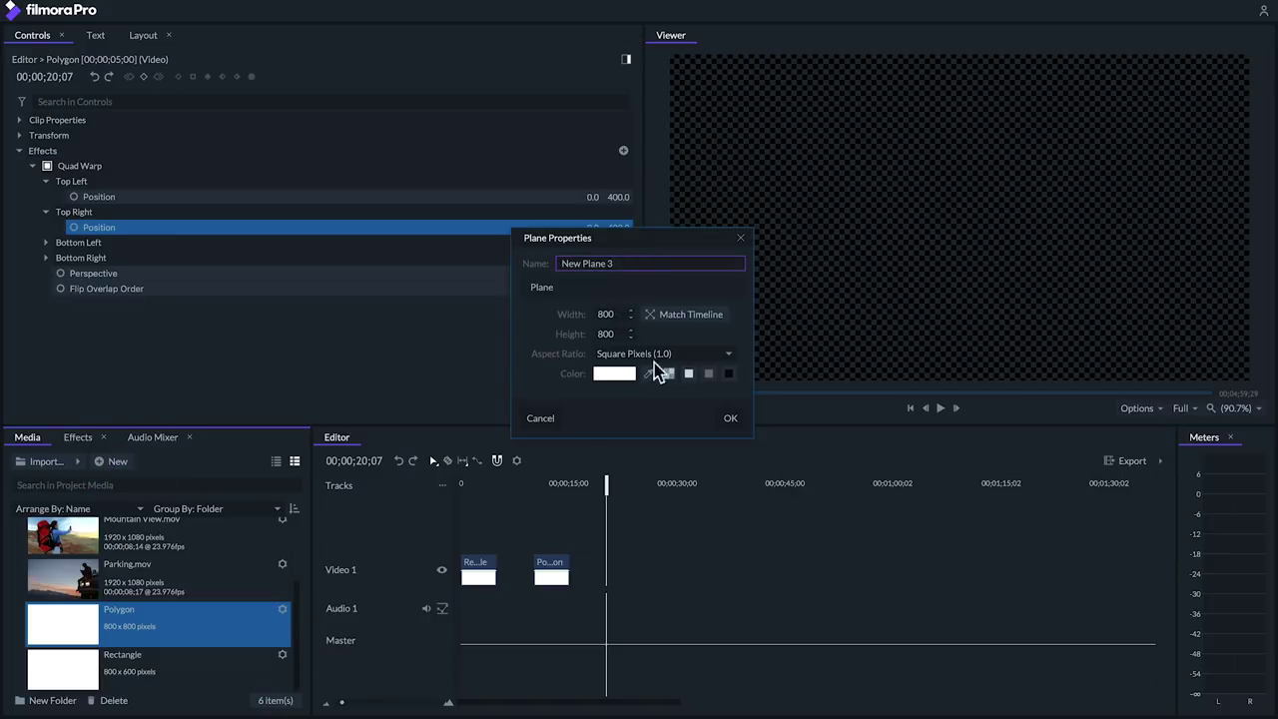
left_click_drag(645, 263, 554, 262)
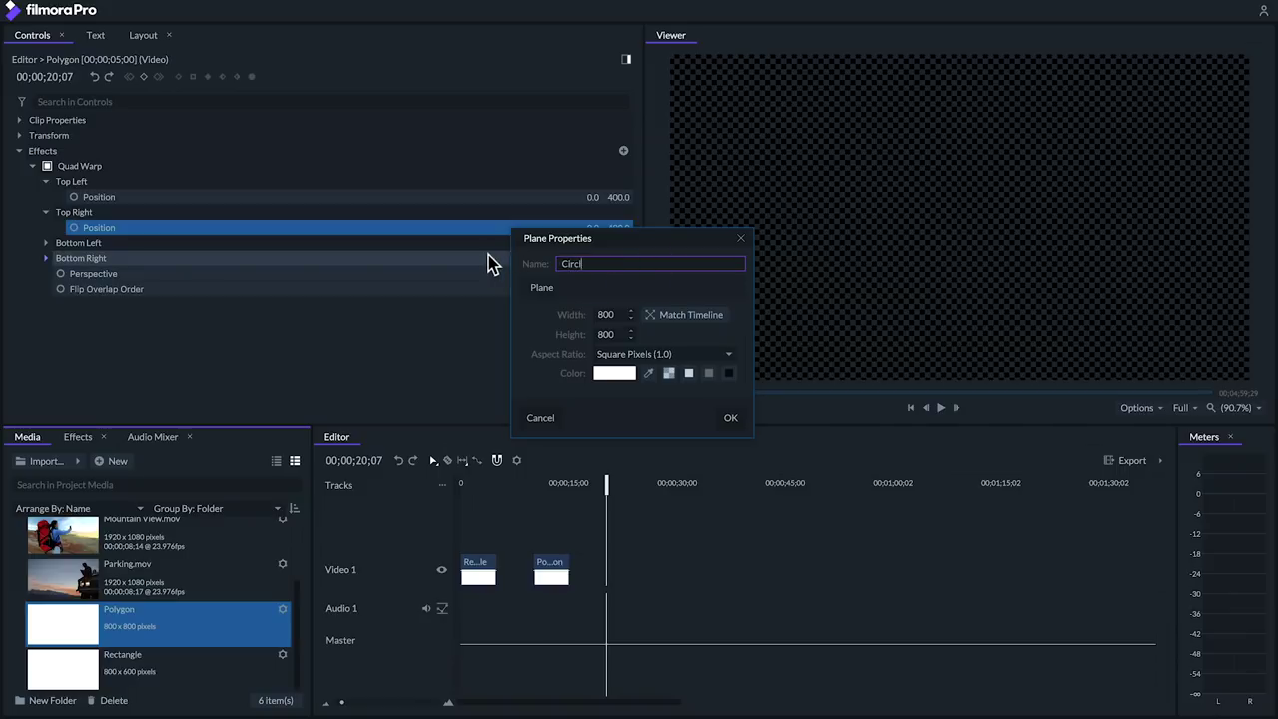
key("Return")
left_click_drag(61, 528, 615, 579)
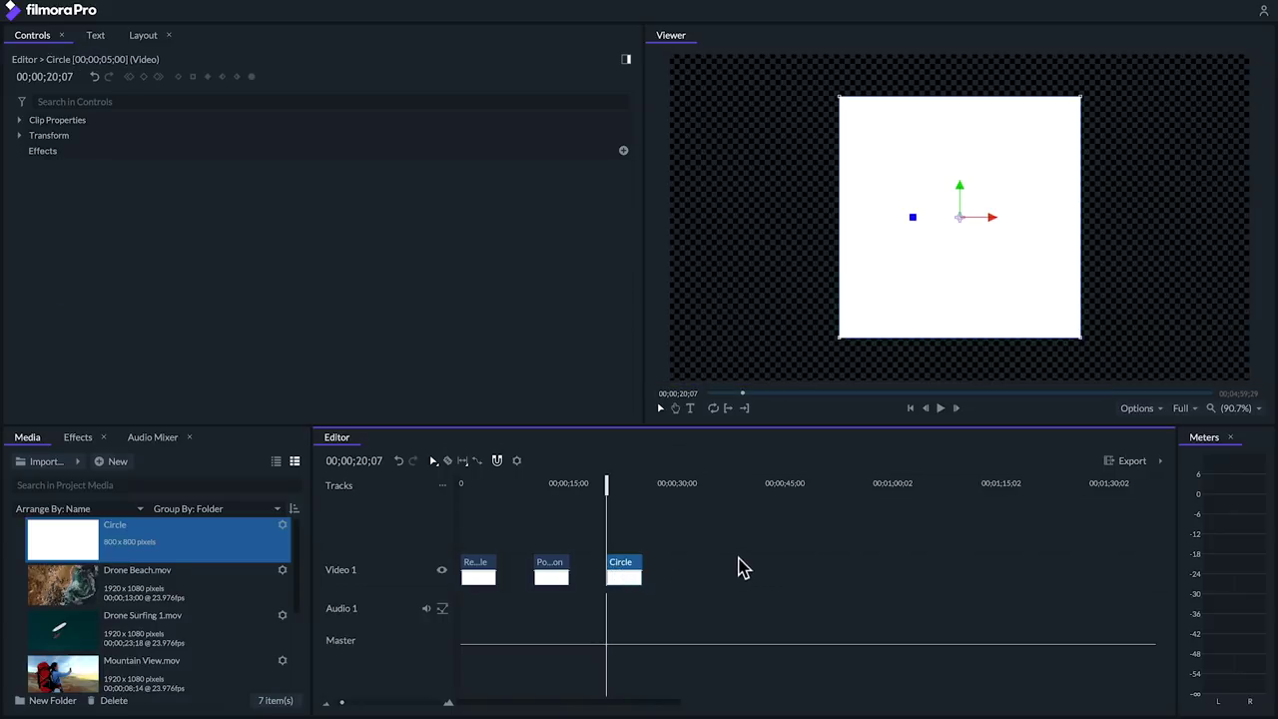
Step: Apply Polar Warp to the Circle clip with End Radius 378.88 and Start Radius 0.00
left_click(76, 439)
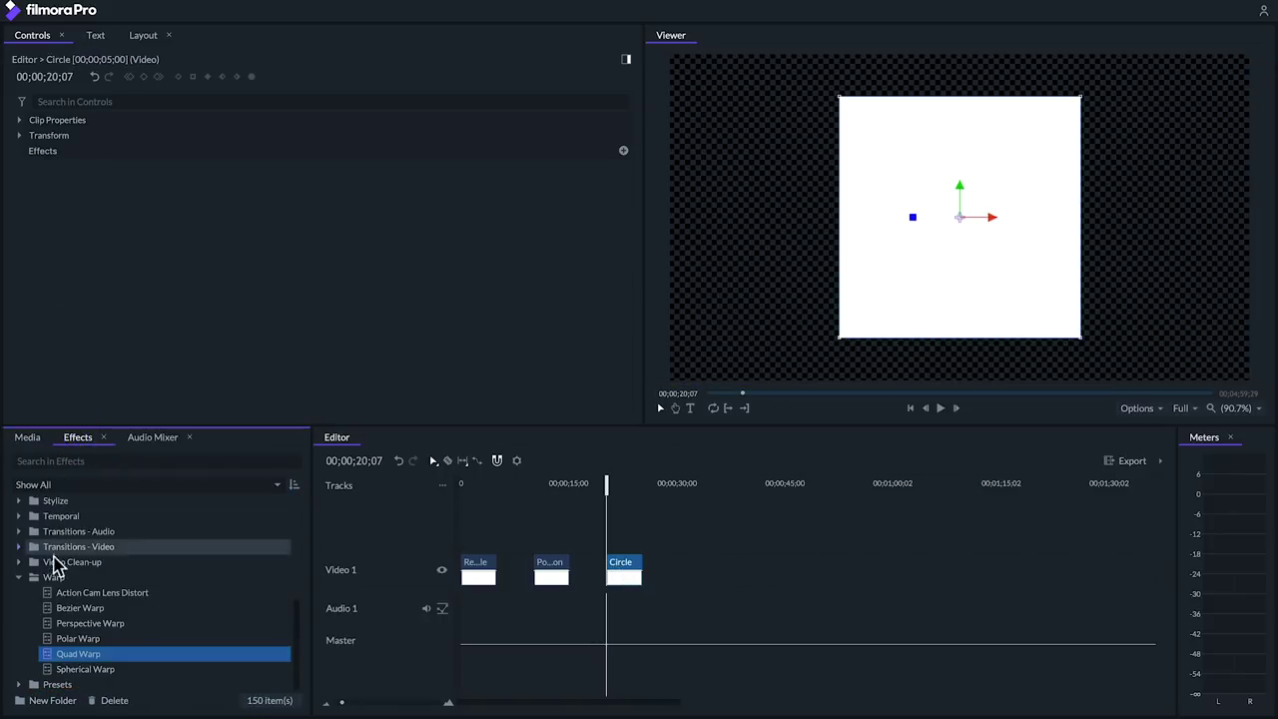
left_click(54, 638)
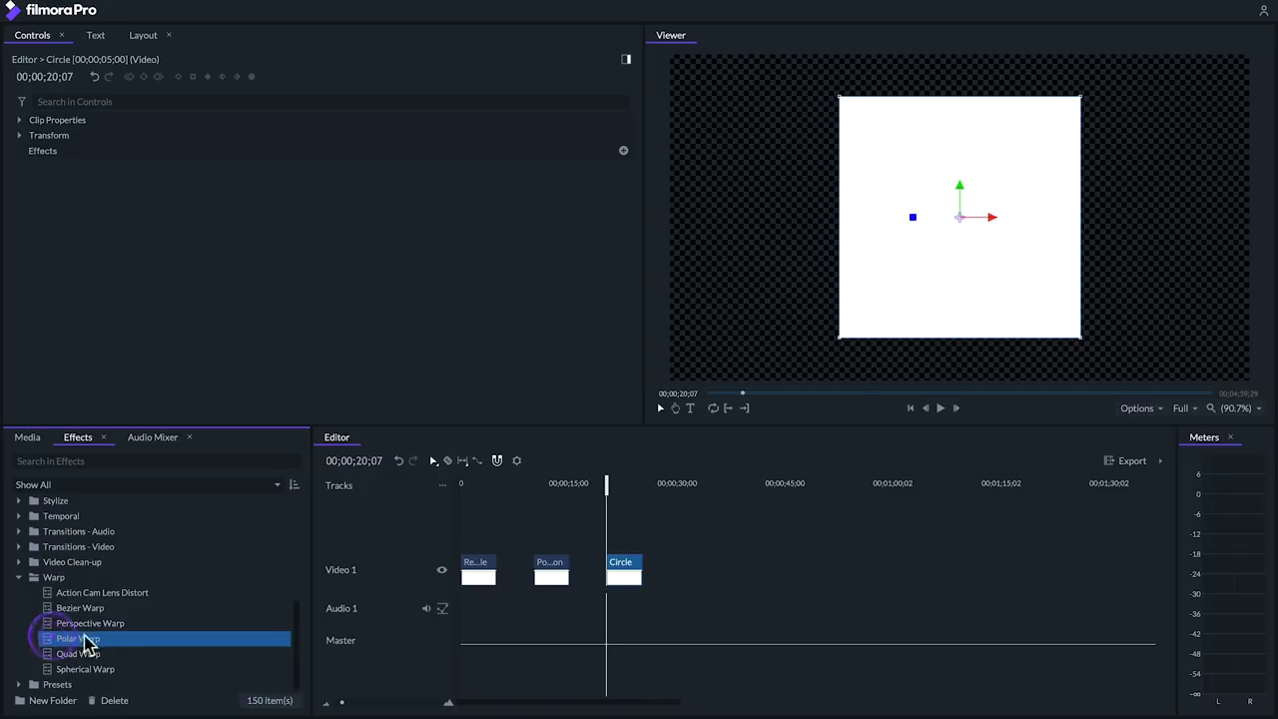
left_click_drag(492, 569, 617, 566)
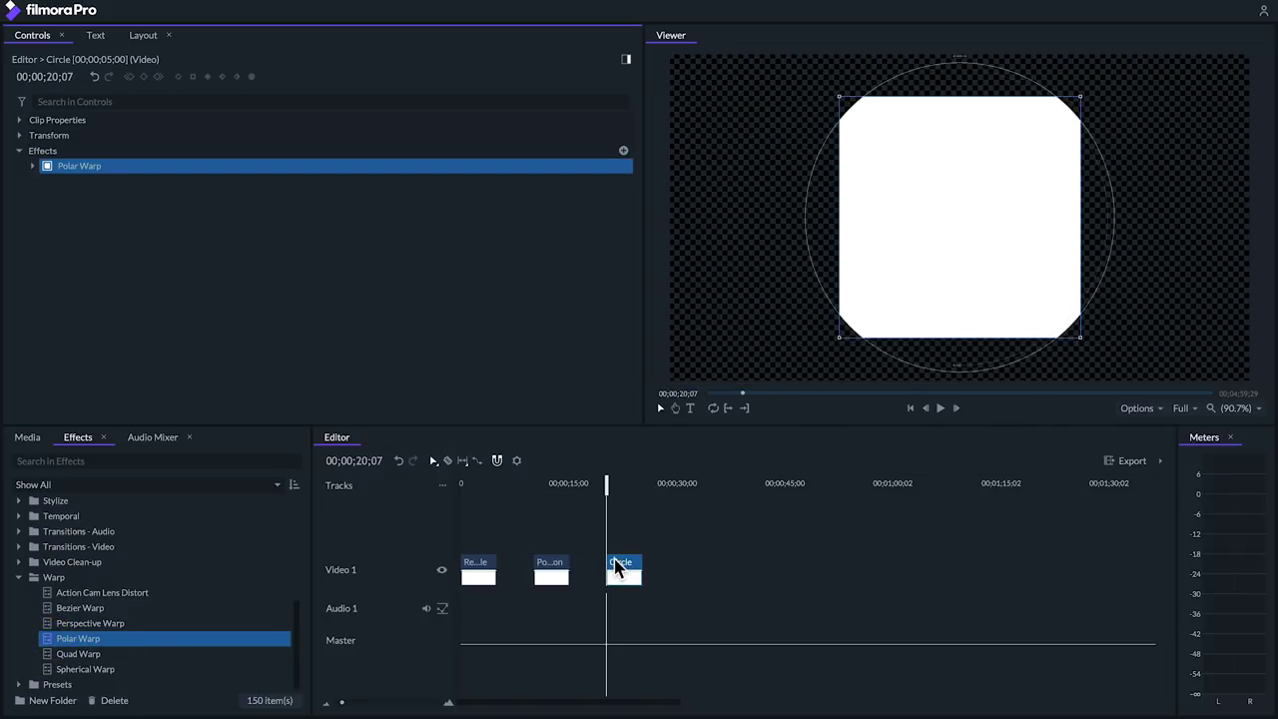
left_click(34, 168)
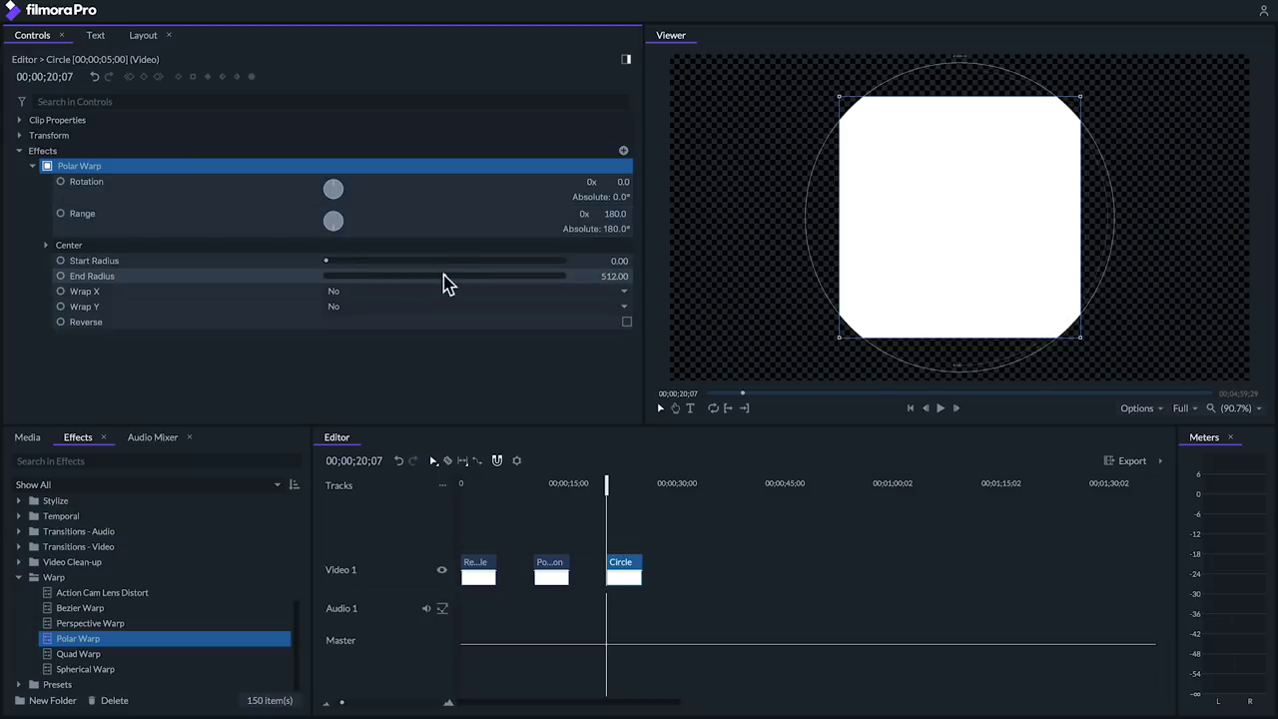
left_click_drag(444, 282, 414, 282)
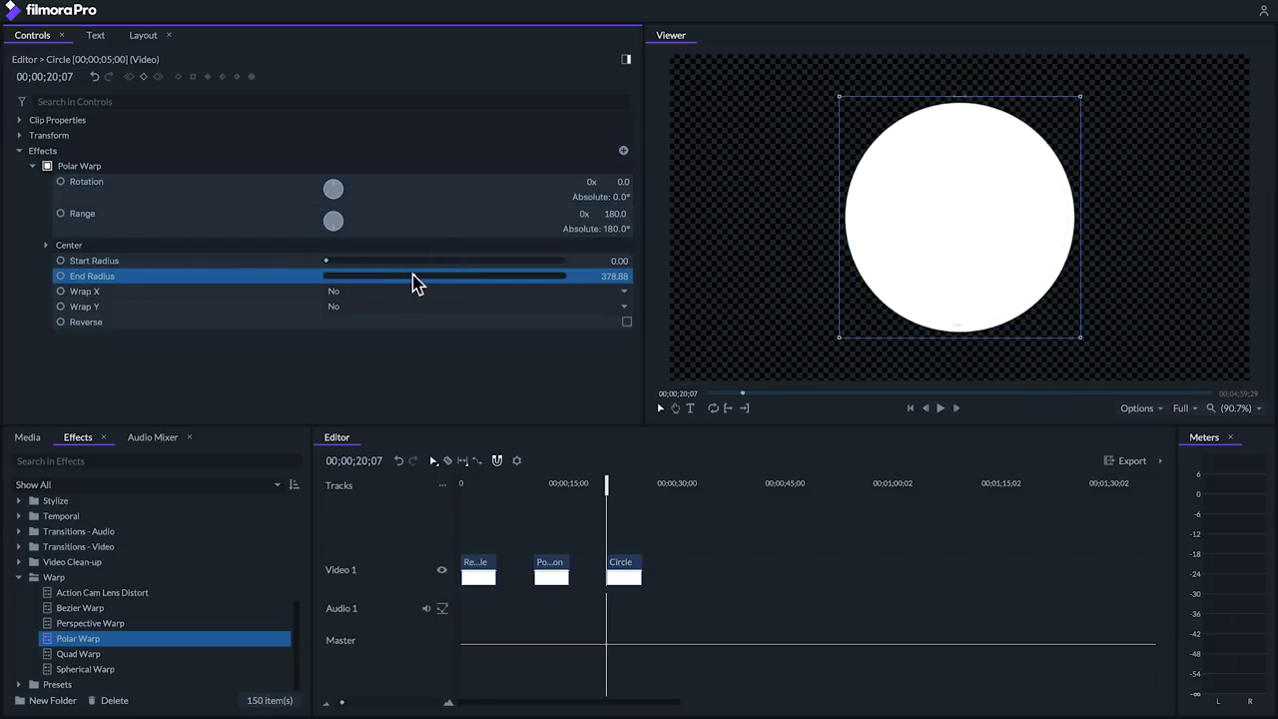
left_click(703, 529)
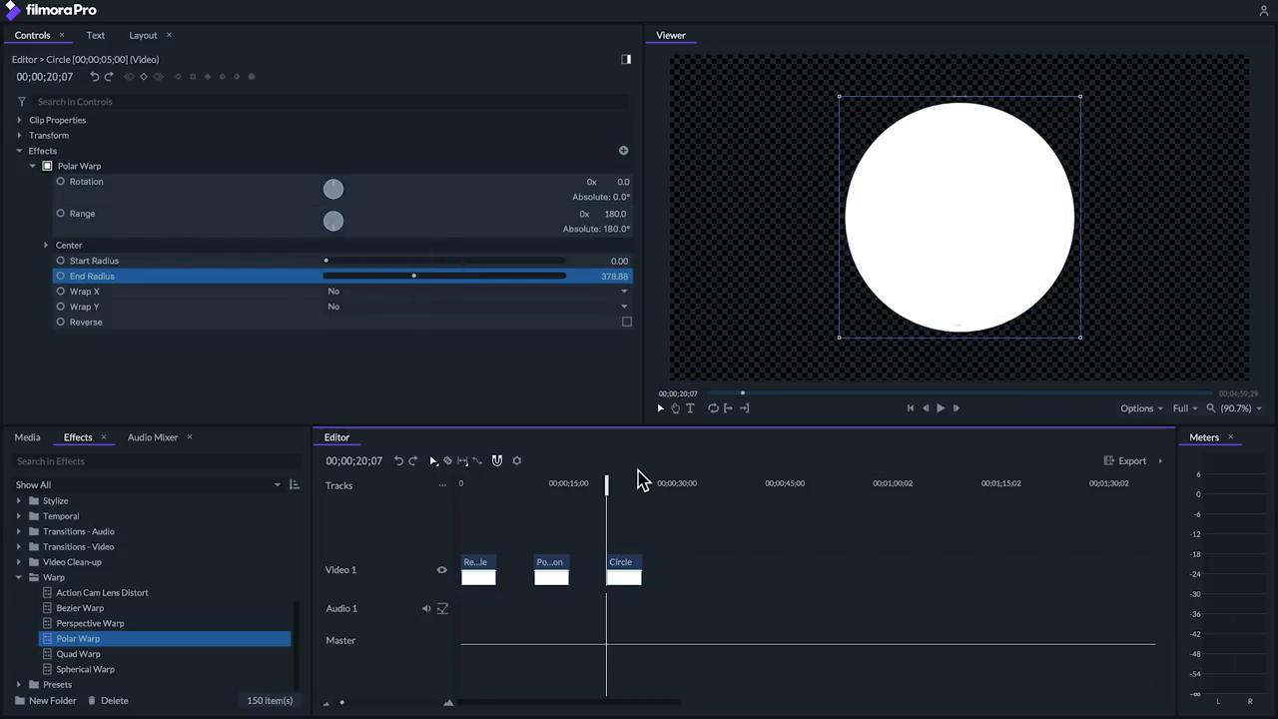
mouse_move(328, 260)
left_mouse_down()
mouse_move(405, 267)
mouse_move(326, 272)
left_mouse_up()
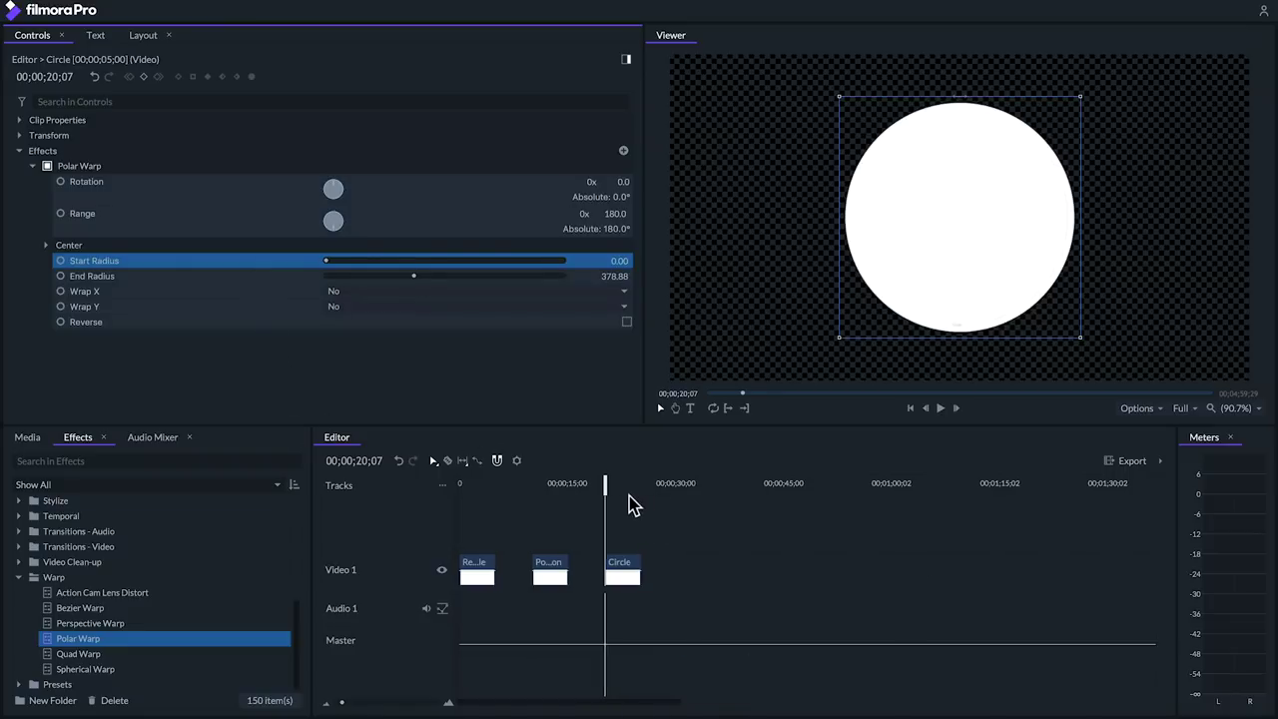
Step: Select the Polygon clip and slide its top-left Quad Warp corner further left
left_click_drag(600, 484, 543, 483)
left_click(555, 567)
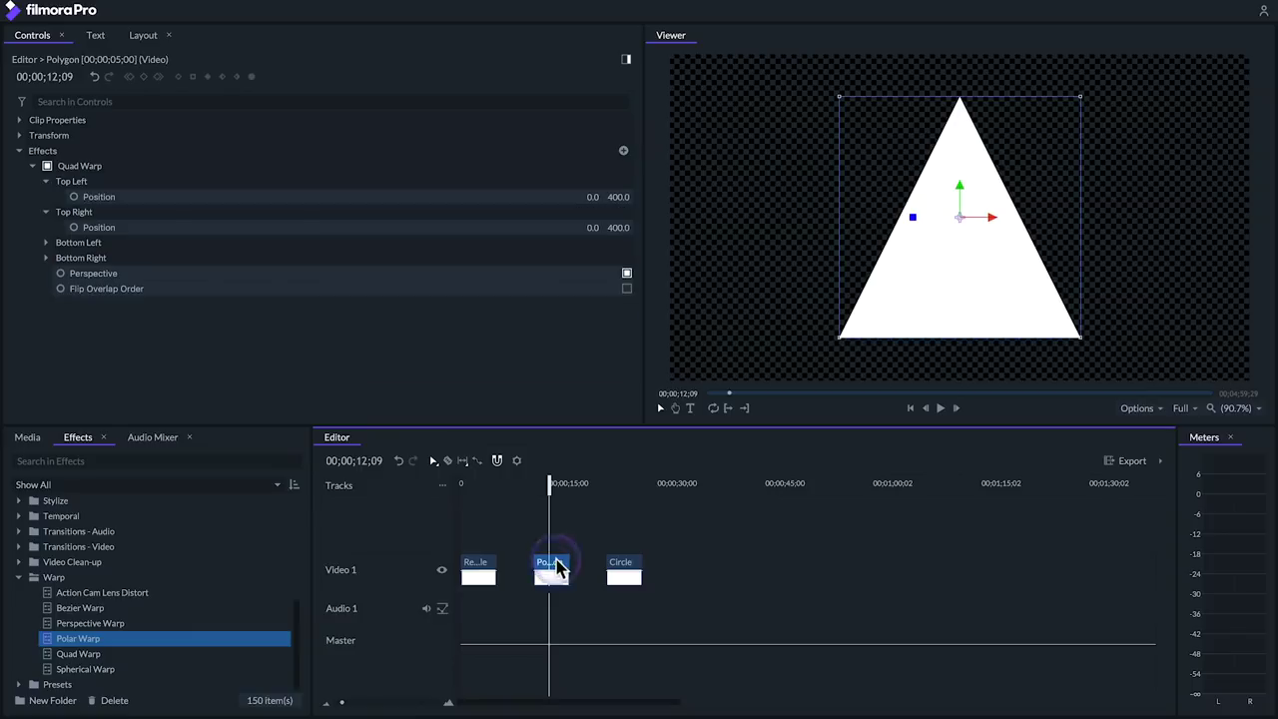
left_click(148, 200)
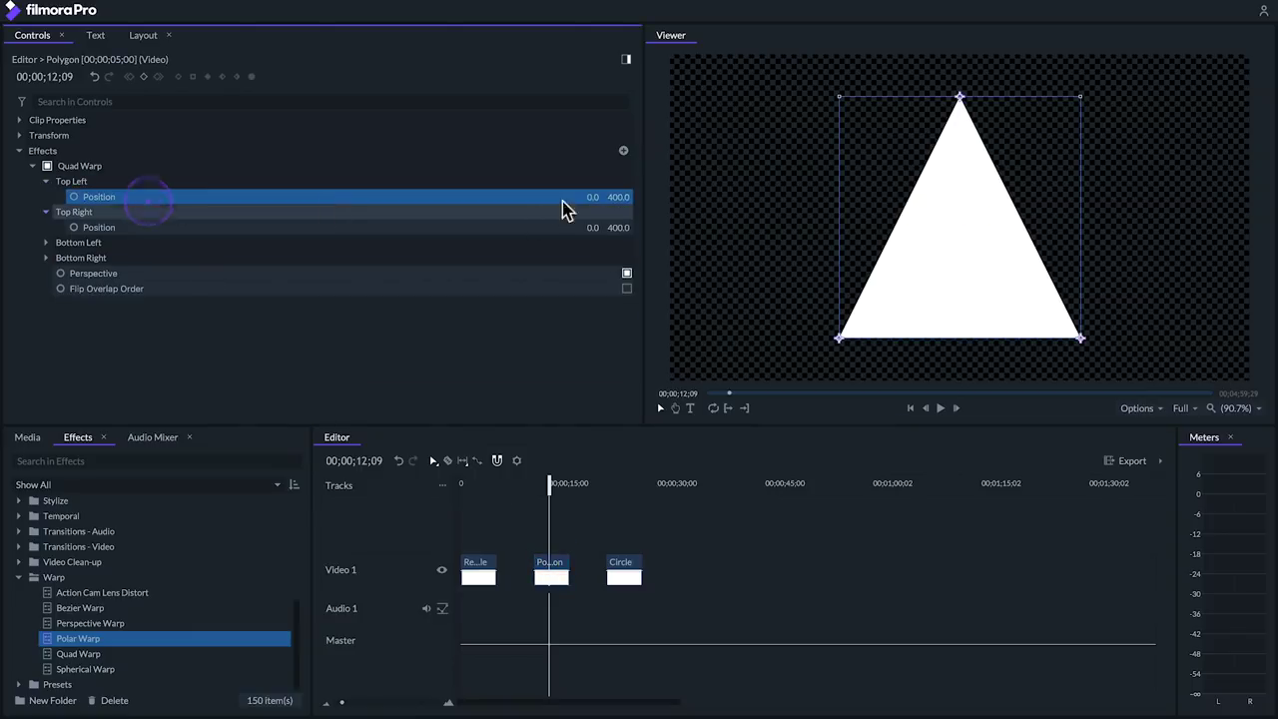
left_click_drag(585, 190, 586, 189)
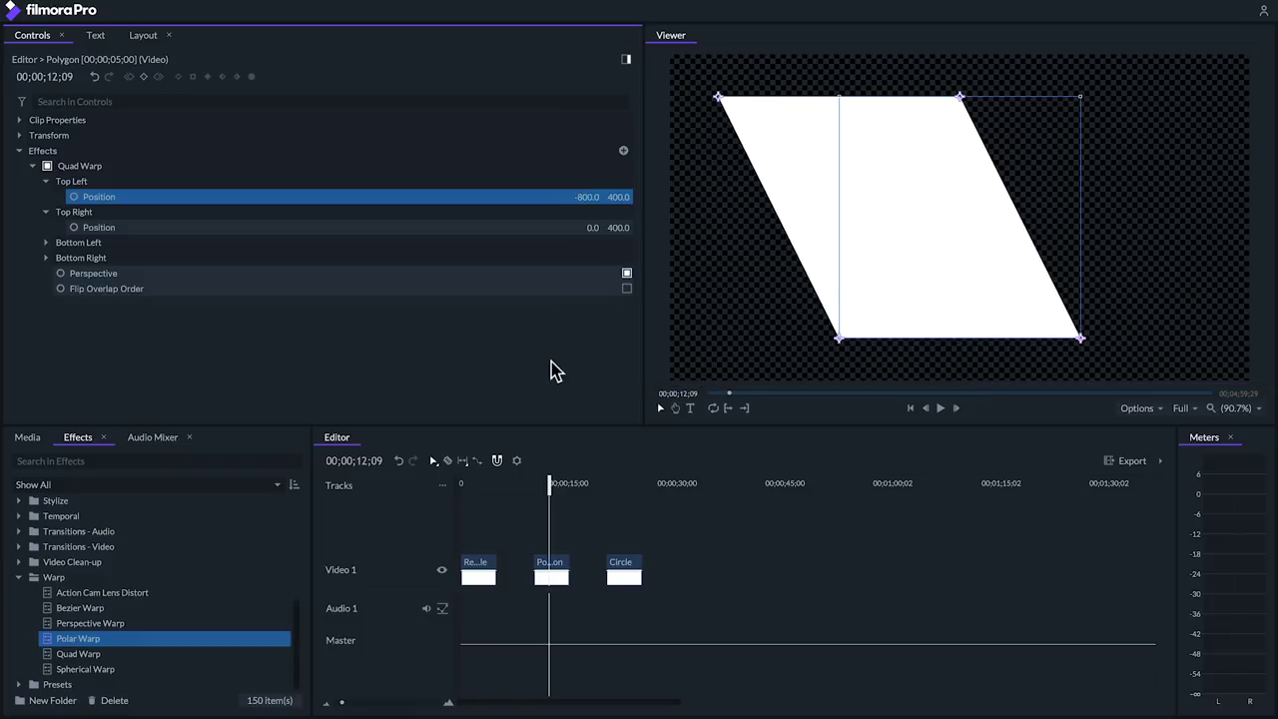
Step: Add Polar Warp to Polygon: End Radius 378.88, Wrap X Tile, Range 30°, Center 202.0, 0.0
left_click_drag(62, 653, 559, 567)
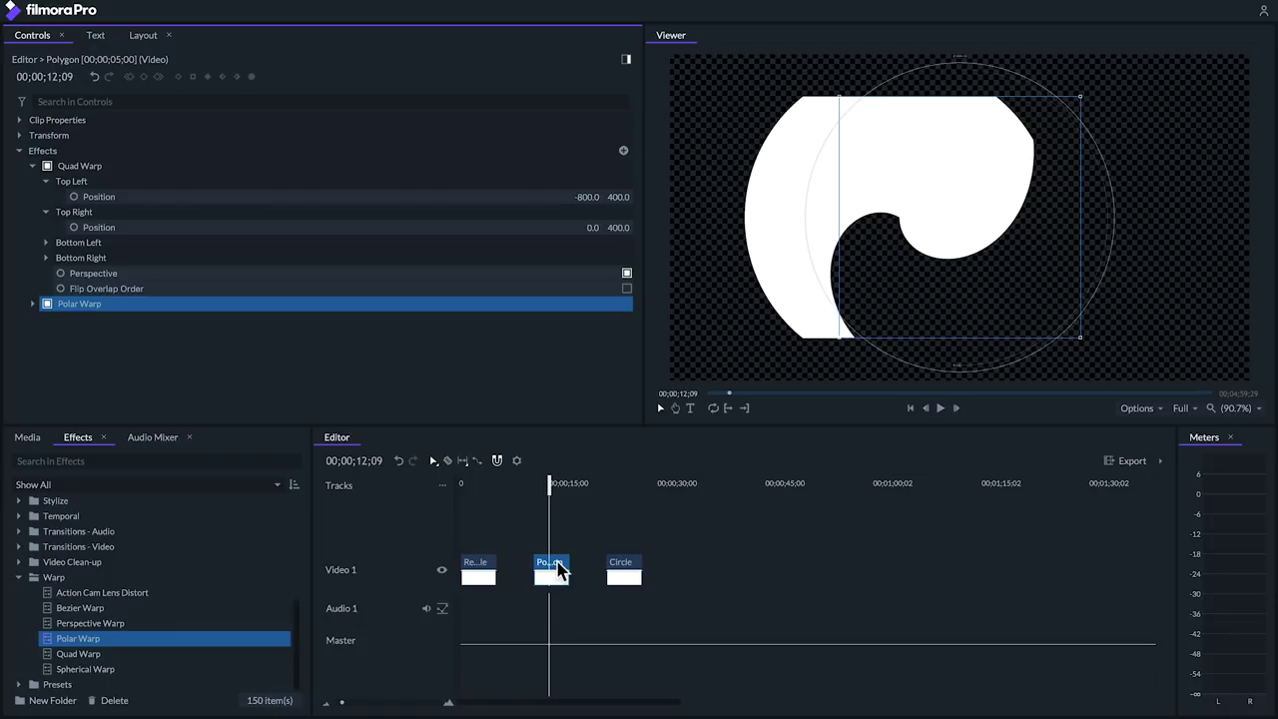
left_click(33, 303)
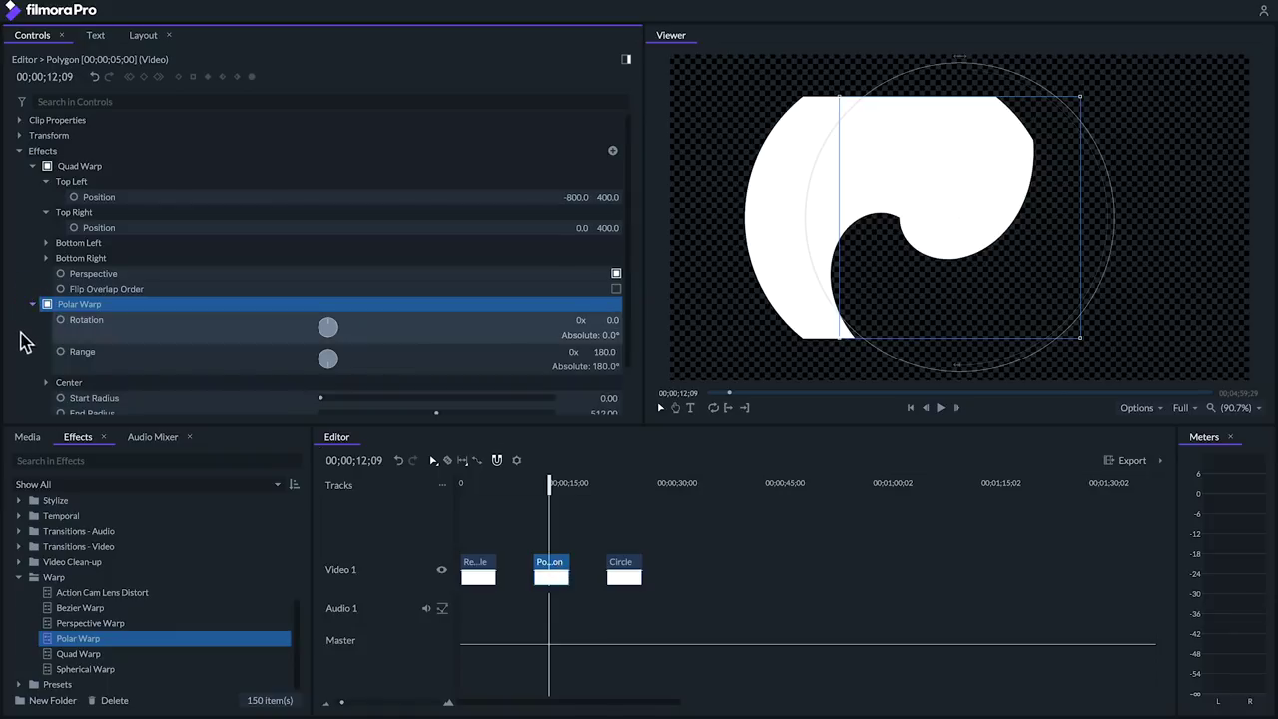
scroll(34, 348, "down", 1)
left_click_drag(435, 368, 407, 369)
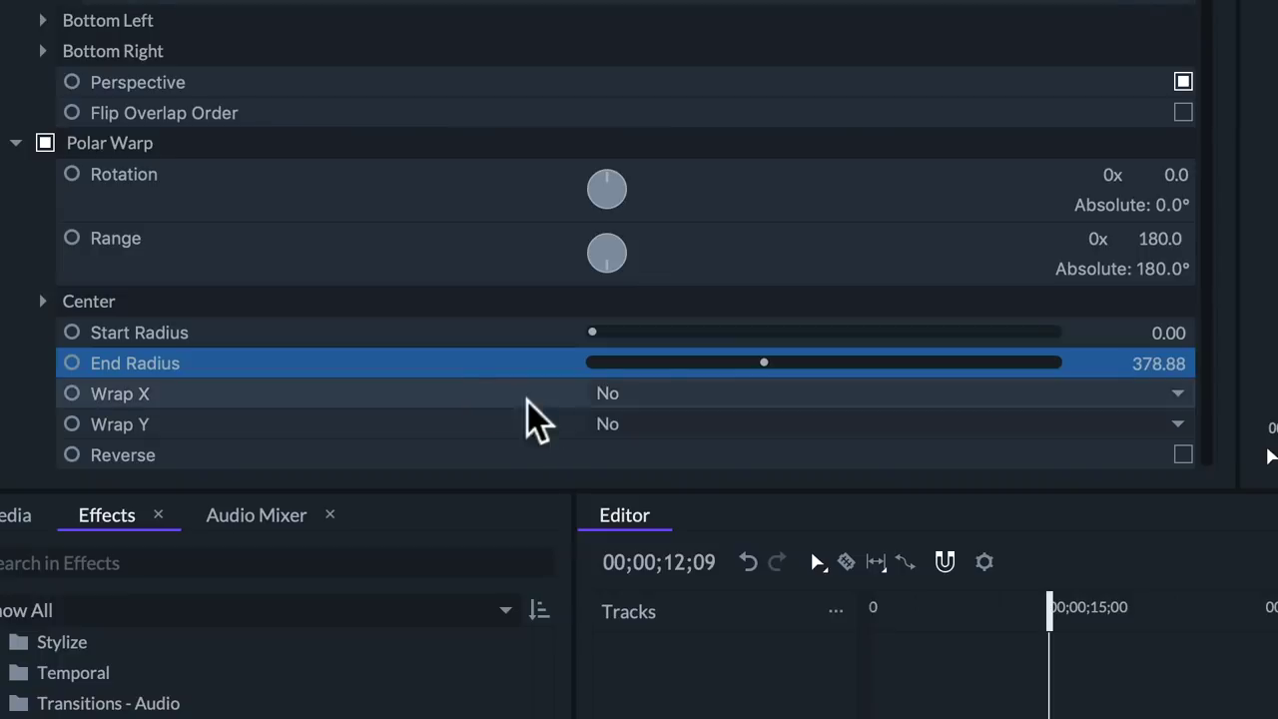
left_click(344, 377)
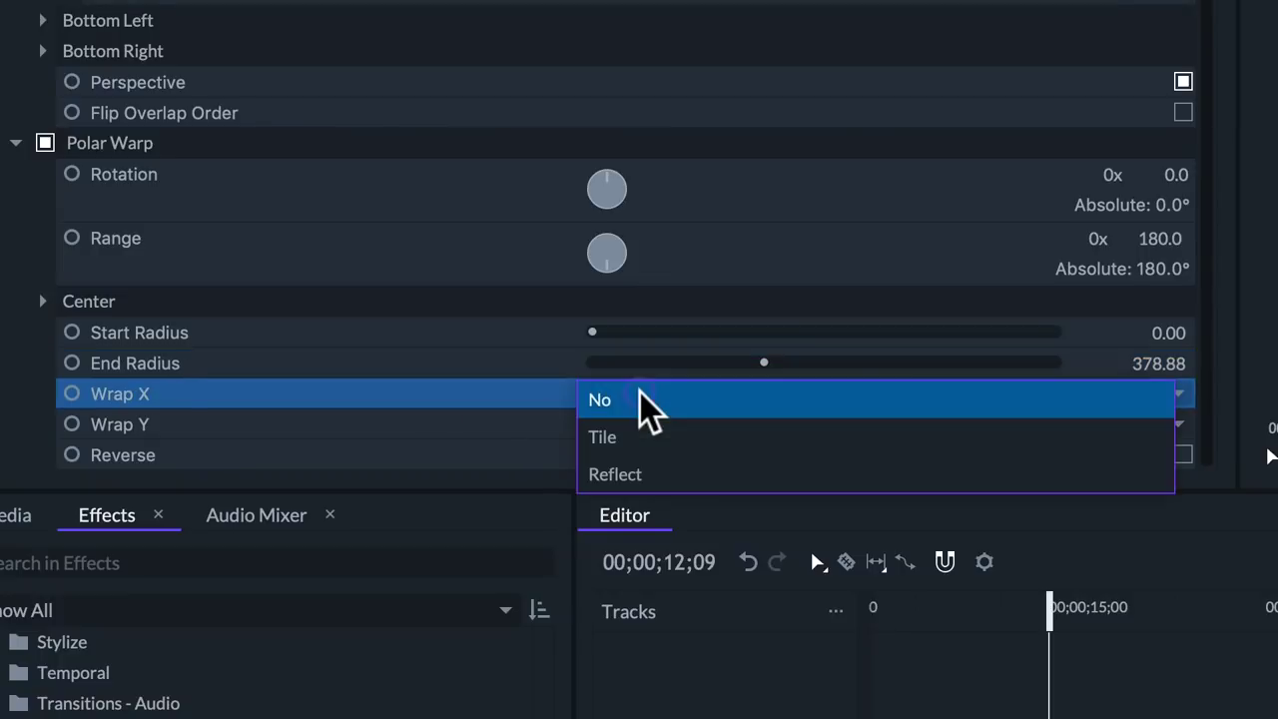
left_click(640, 437)
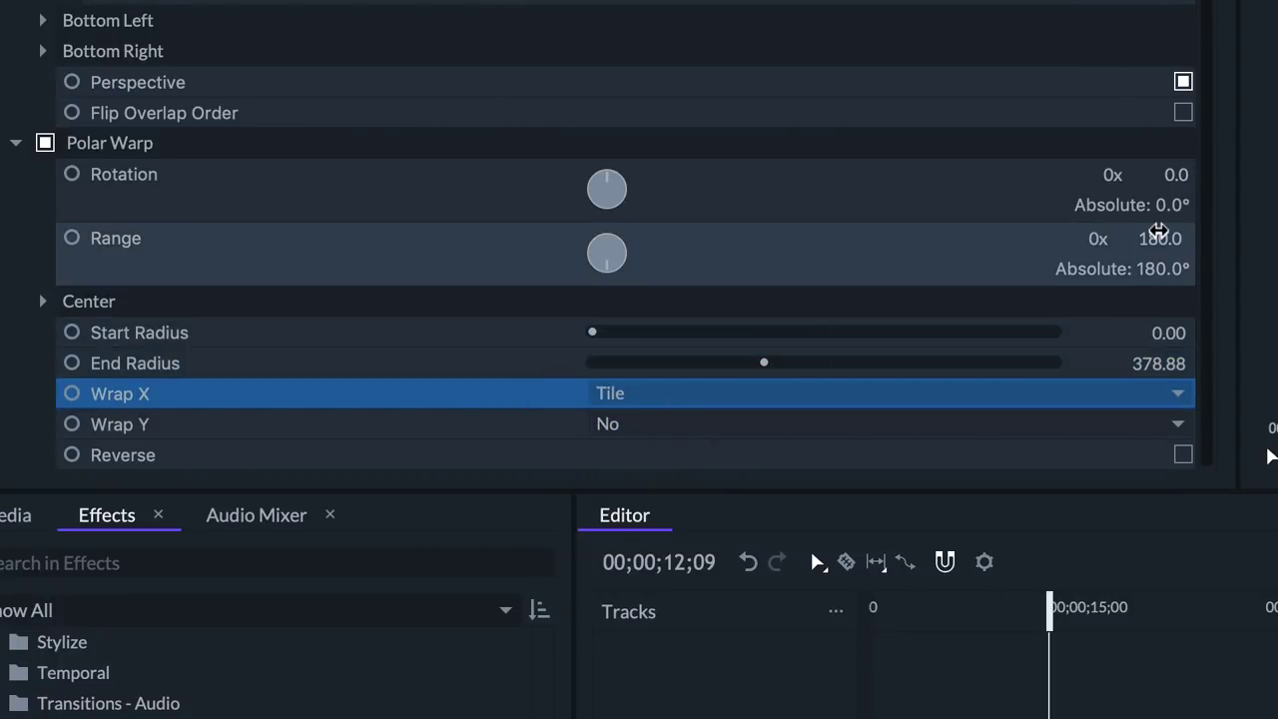
left_click_drag(1157, 230, 1147, 234)
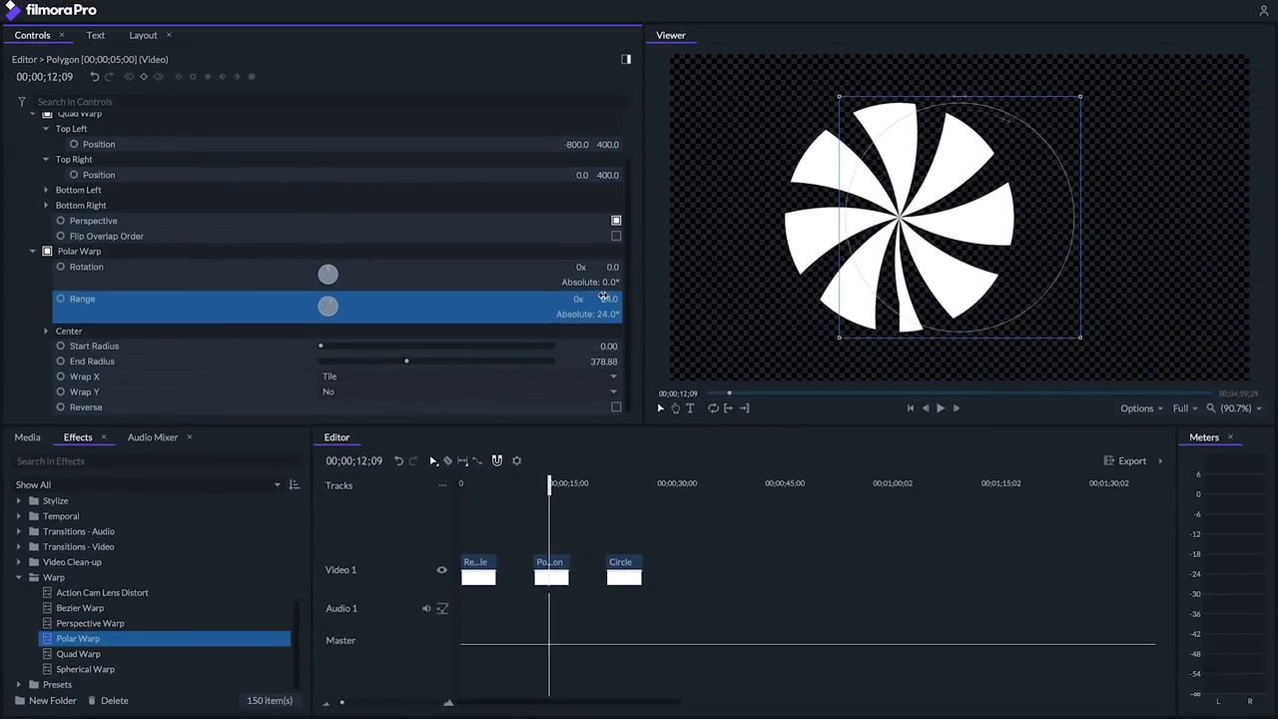
left_click_drag(603, 297, 604, 297)
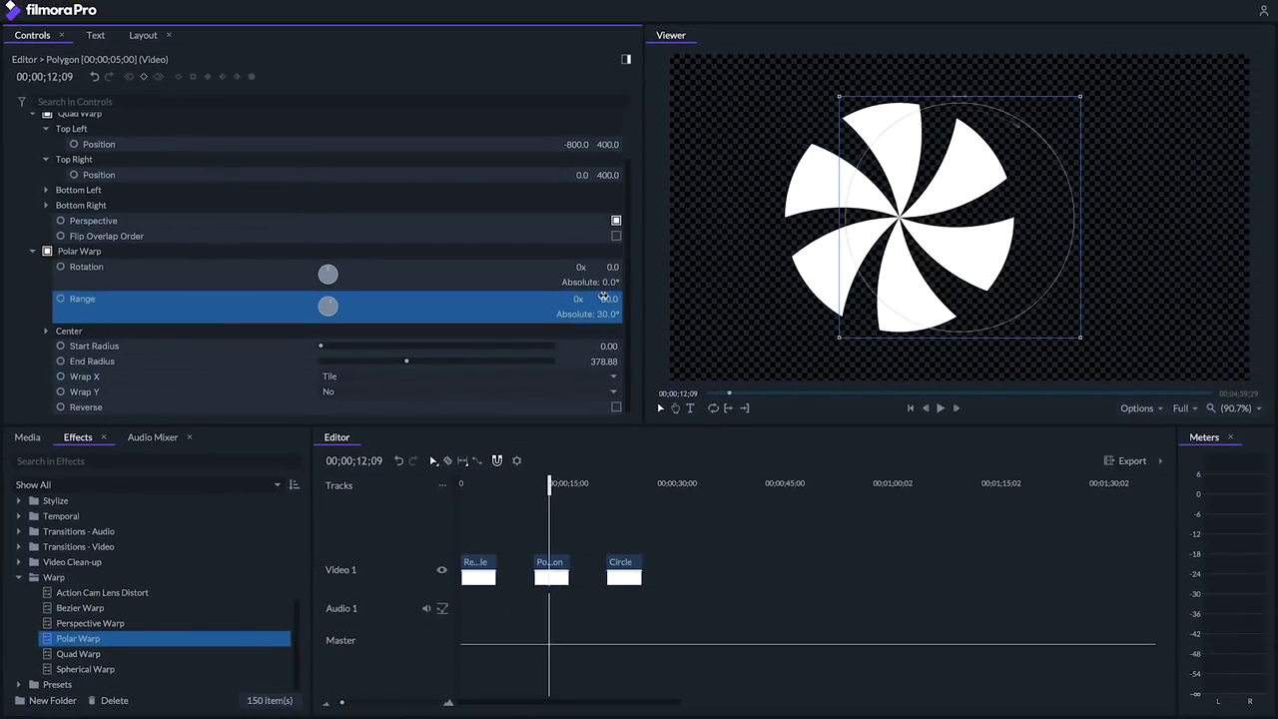
left_click(45, 330)
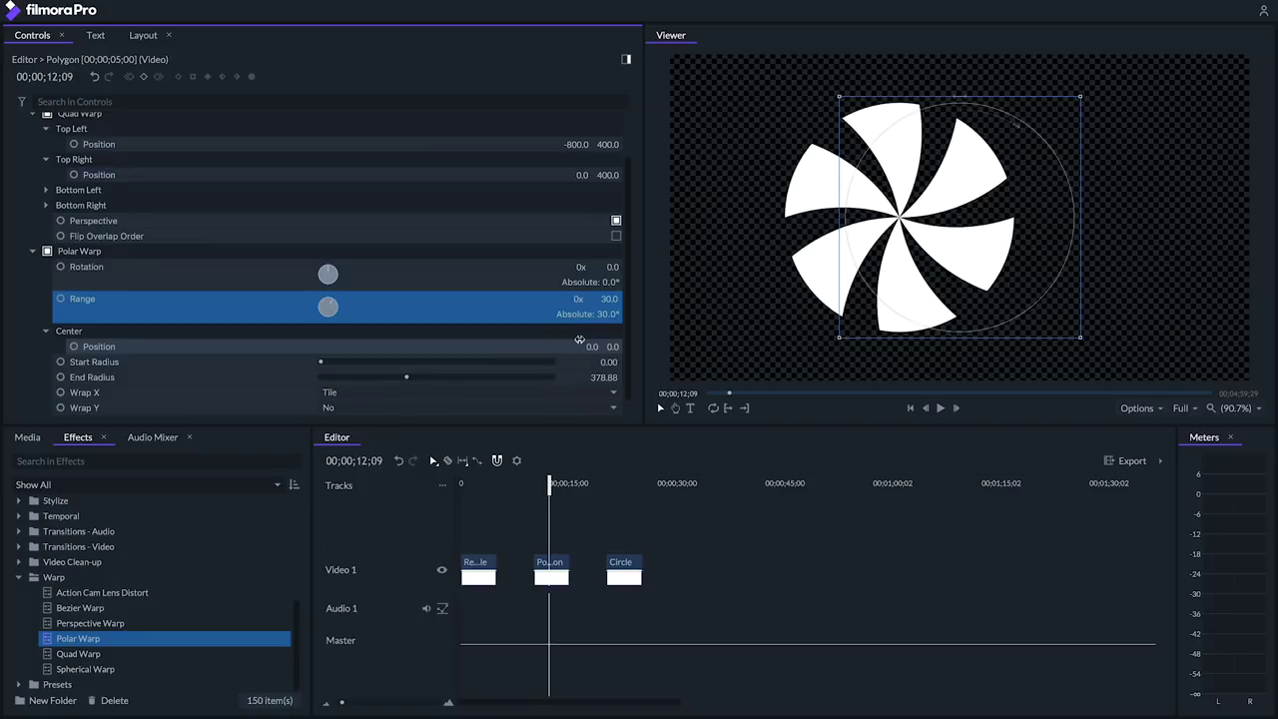
left_click_drag(587, 342, 588, 342)
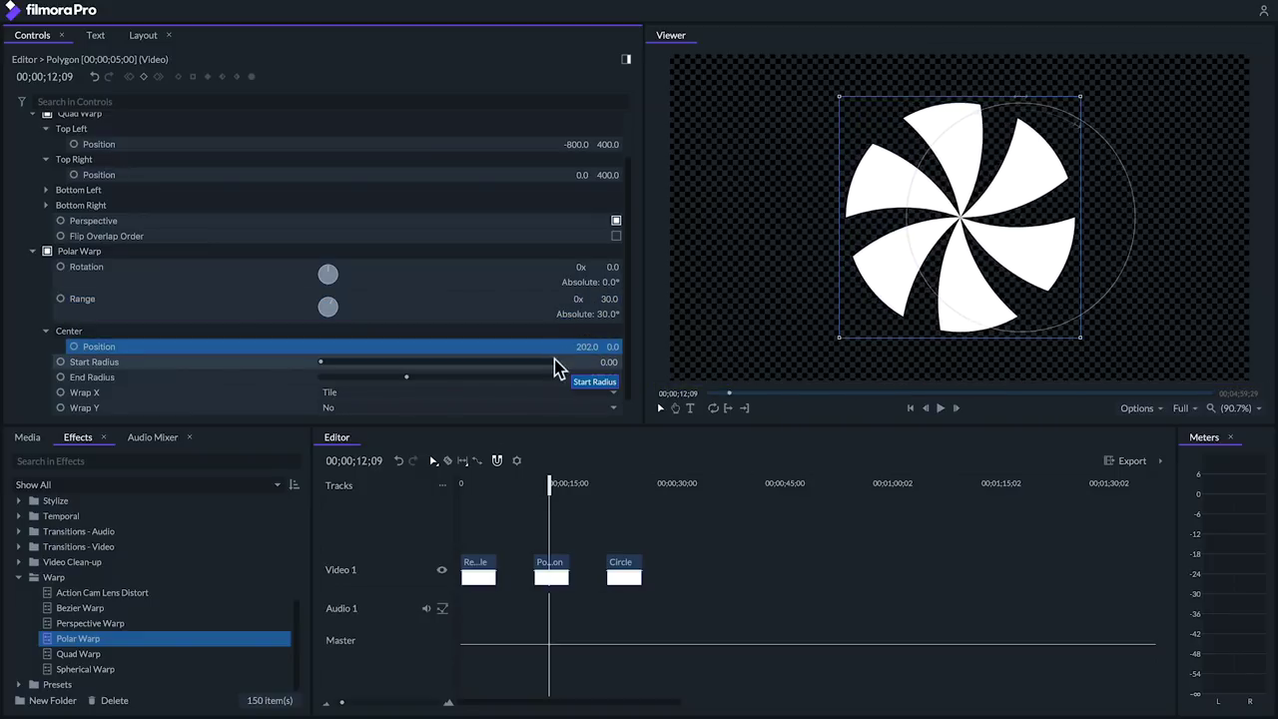
Step: Keyframe the Polar Warp Rotation, reaching 181.3° about two seconds later, and preview the spin
left_click(140, 278)
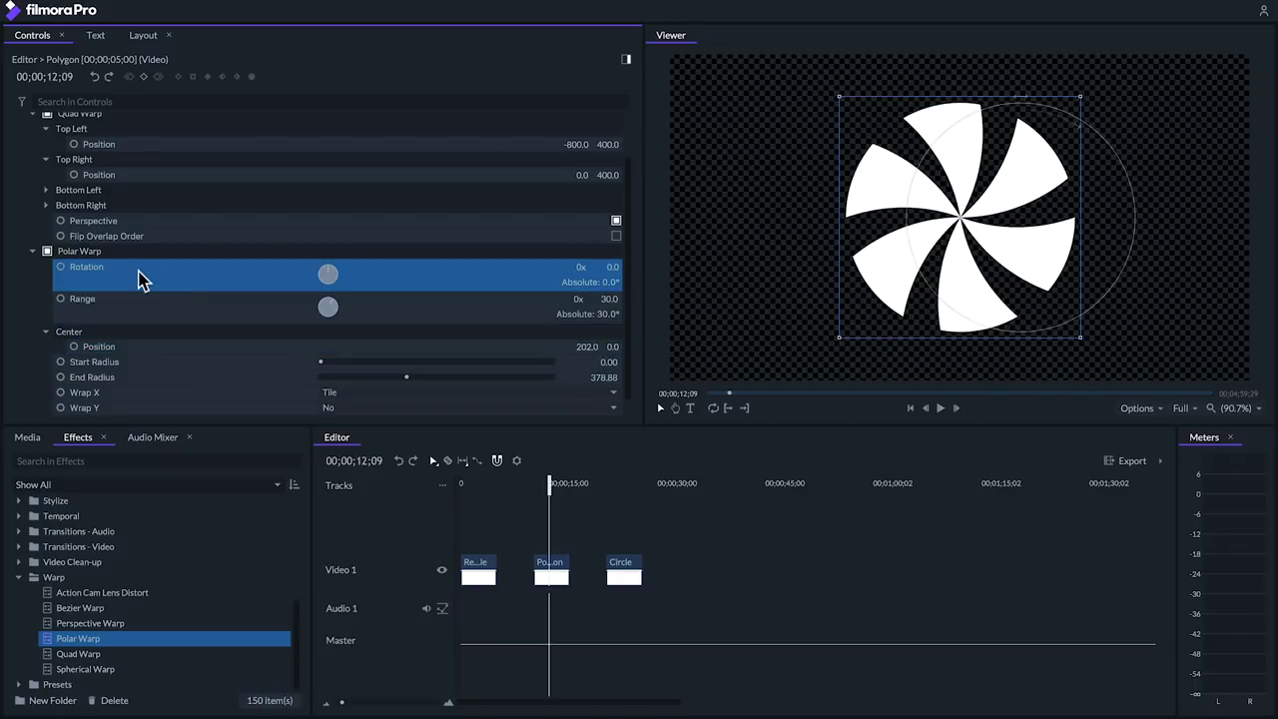
left_click(60, 268)
left_click_drag(544, 485, 570, 494)
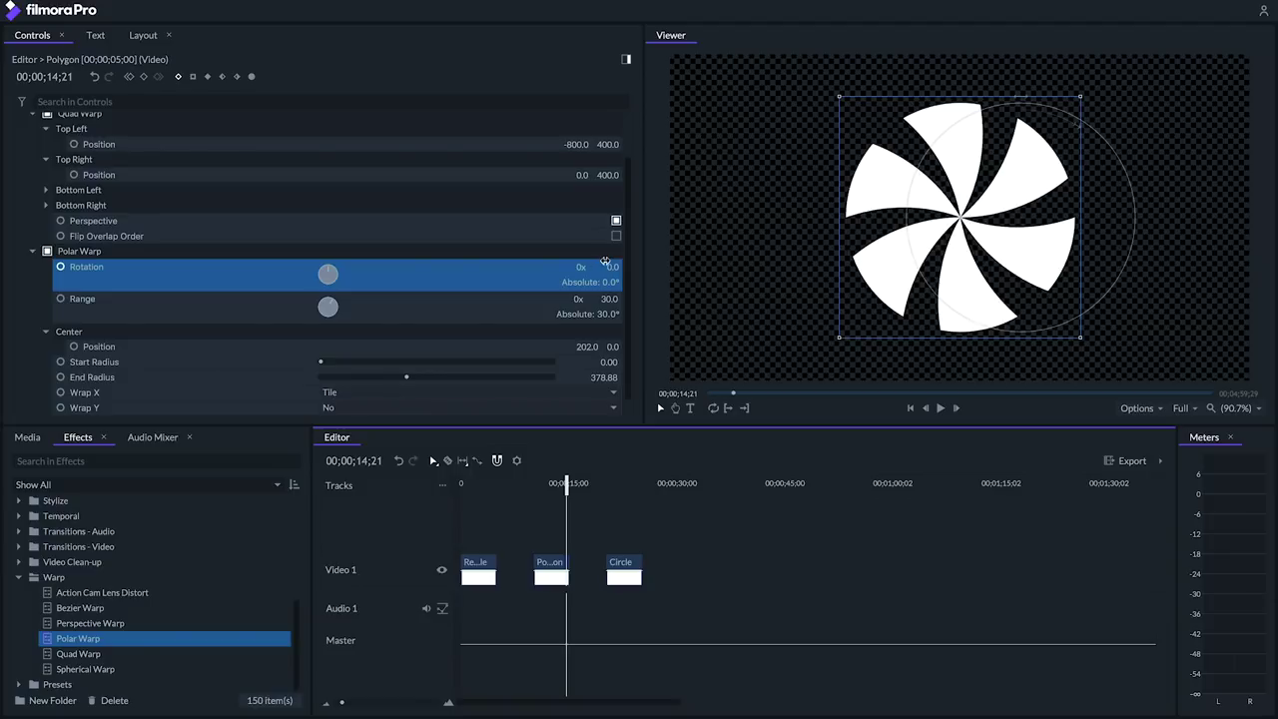
left_click_drag(605, 261, 605, 261)
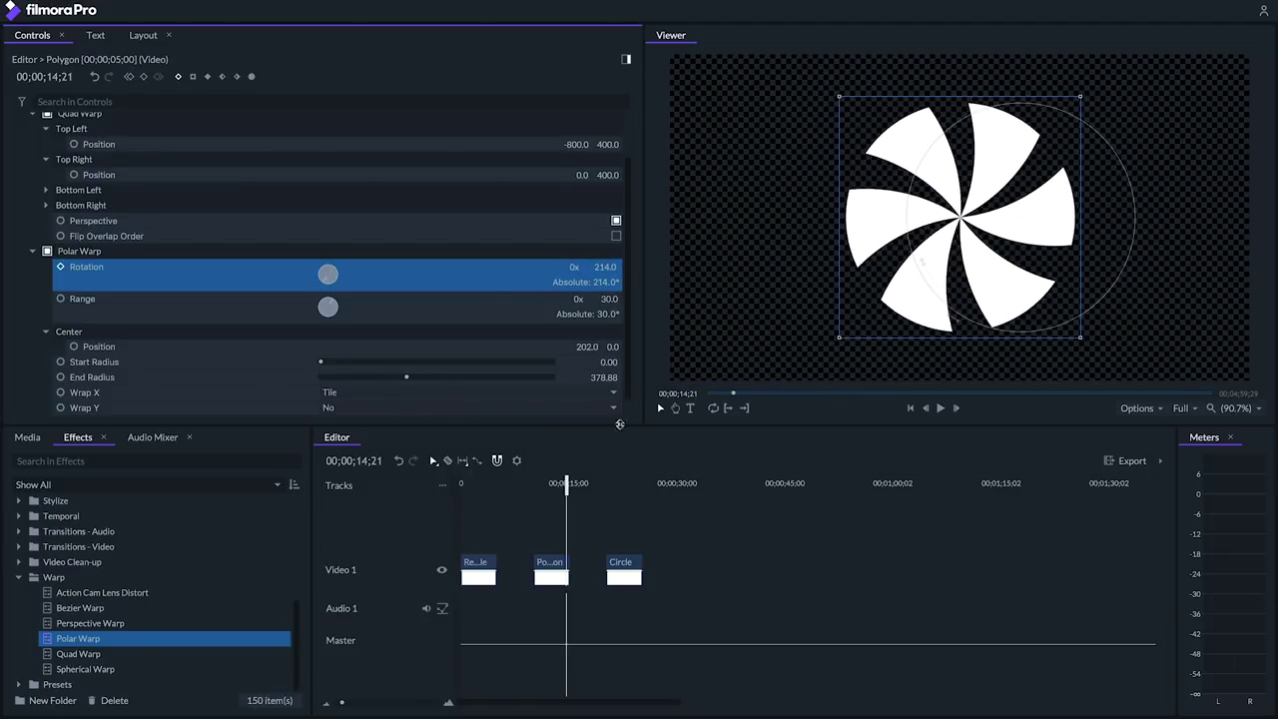
left_click(555, 489)
key("space")
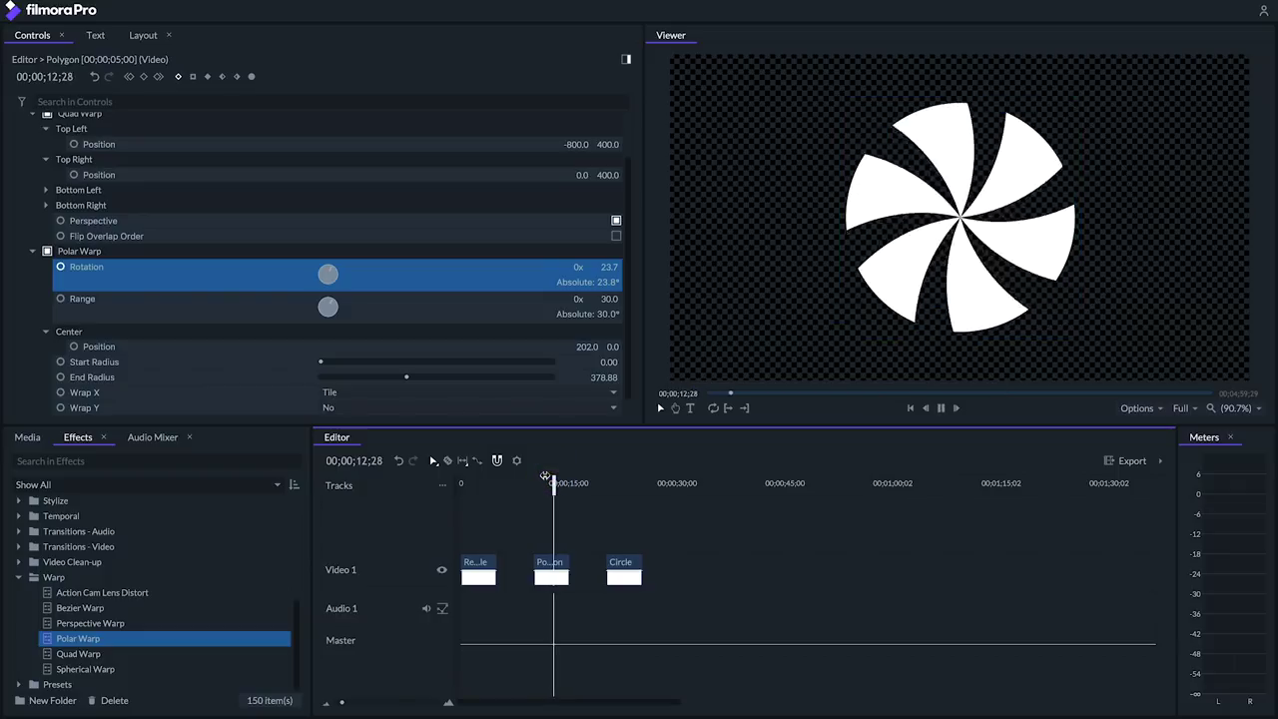
key("space")
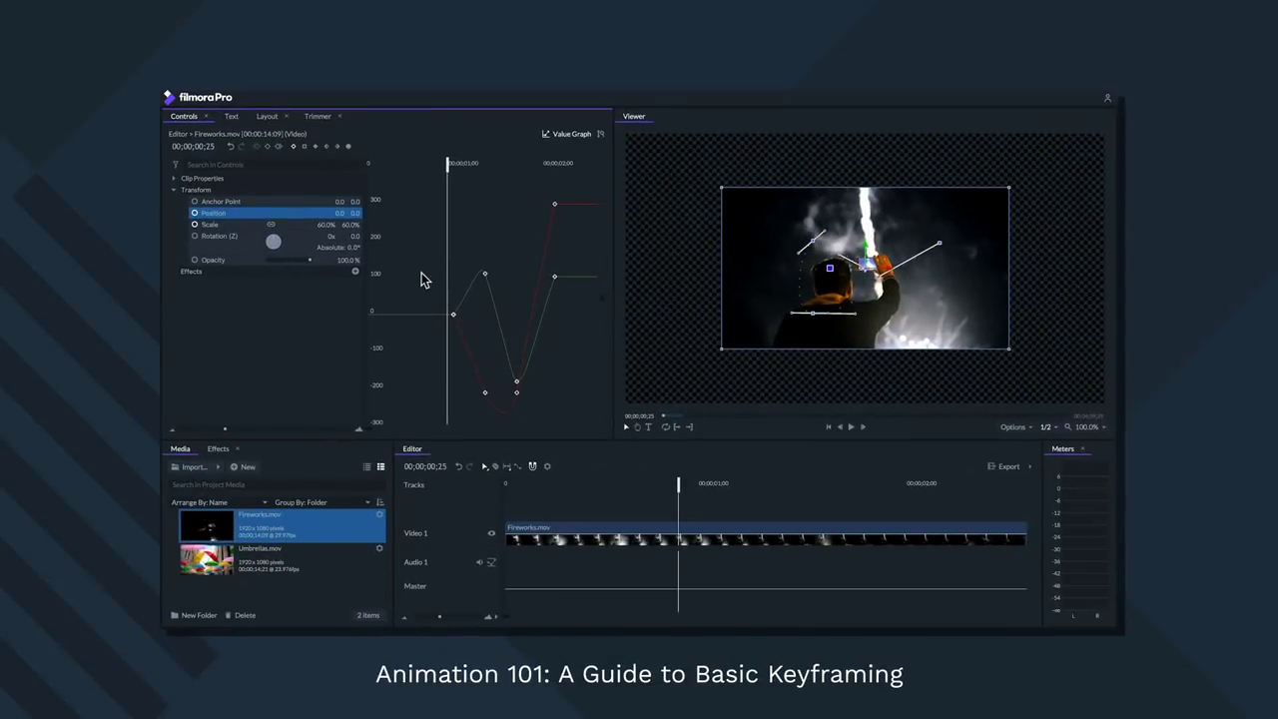
Step: Return to the editor from the keyframing card
key("space")
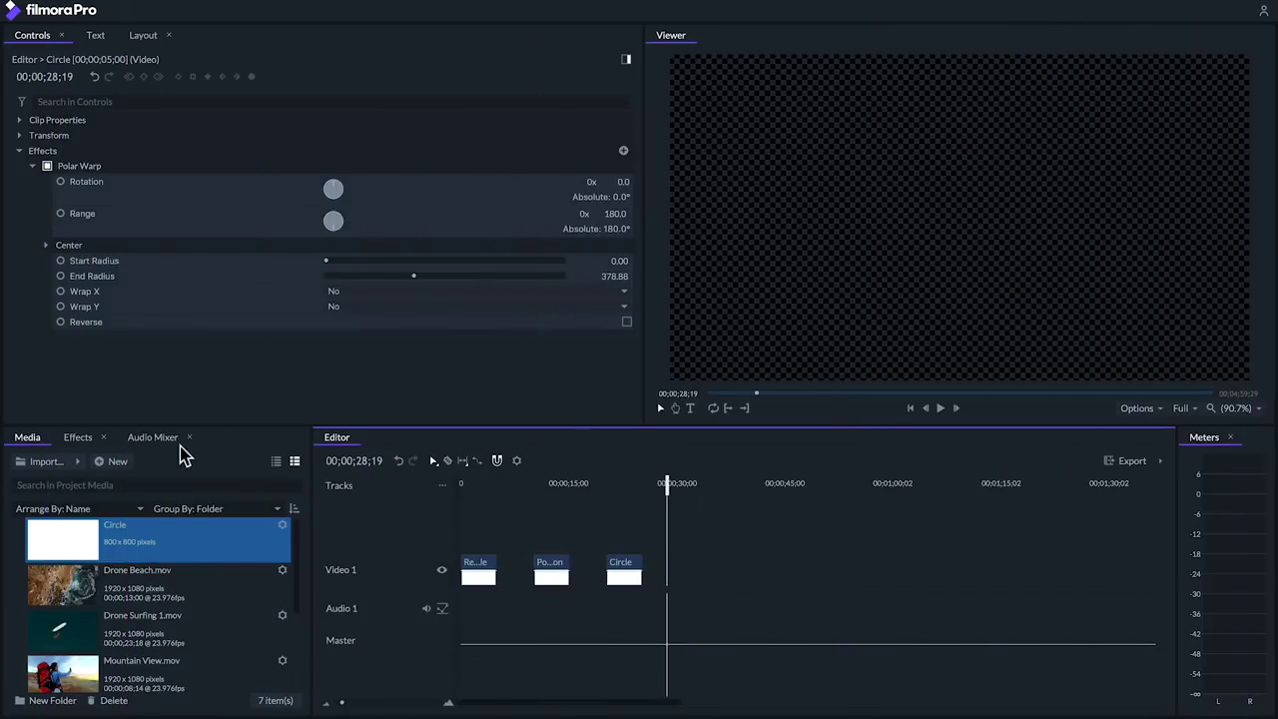
Step: Create a timeline-sized 1920×1080 white plane named Backdrop and place it on Video 1 after Circle
left_click(116, 462)
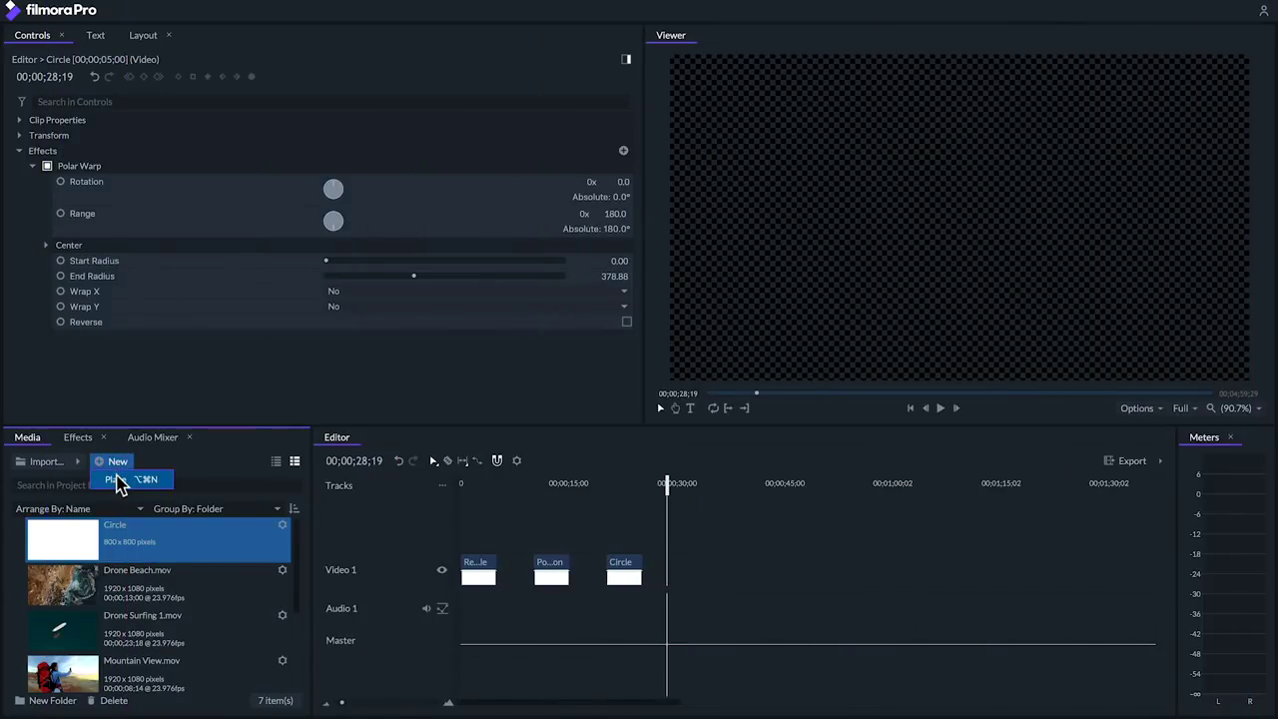
left_click(118, 480)
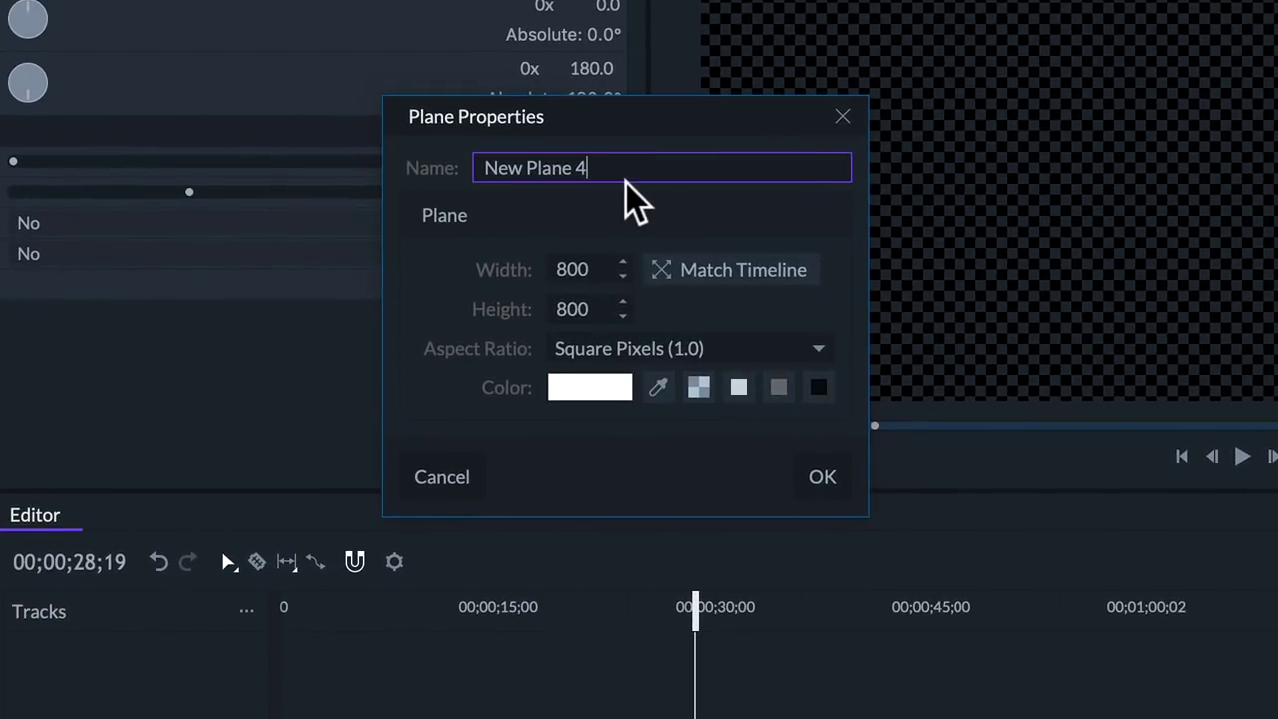
left_click(729, 268)
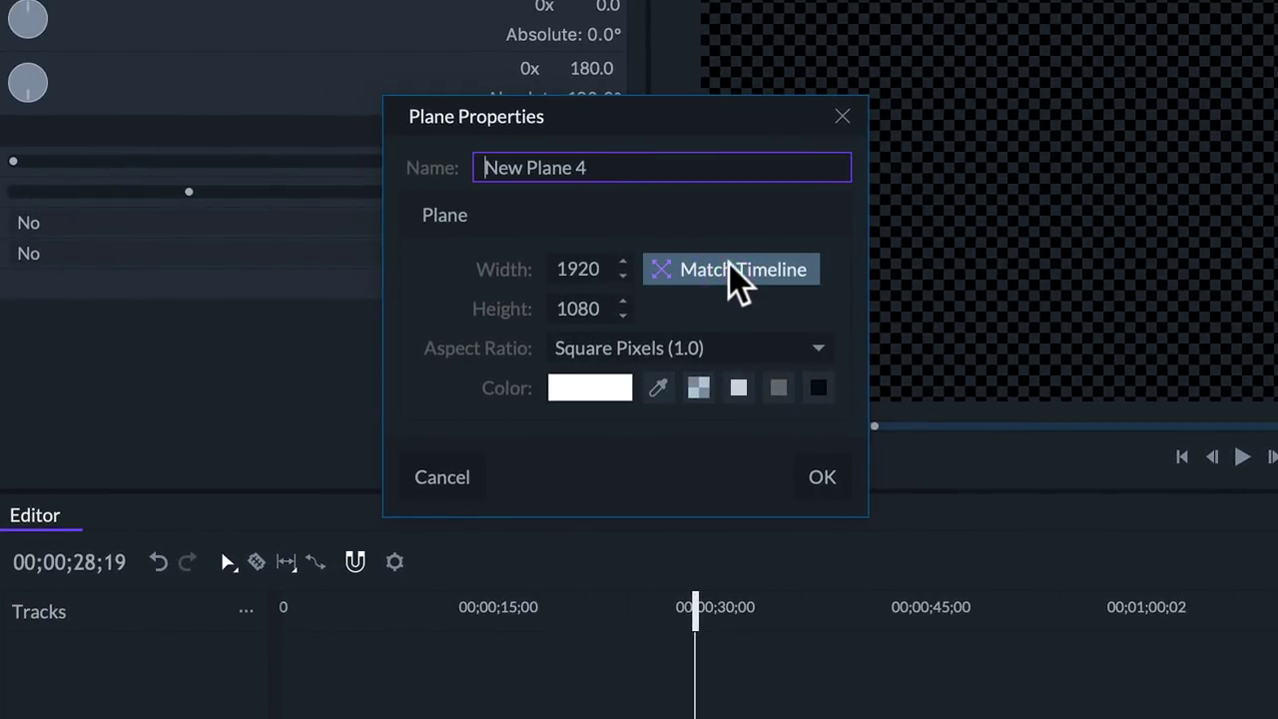
left_click_drag(599, 167, 477, 160)
type("Back")
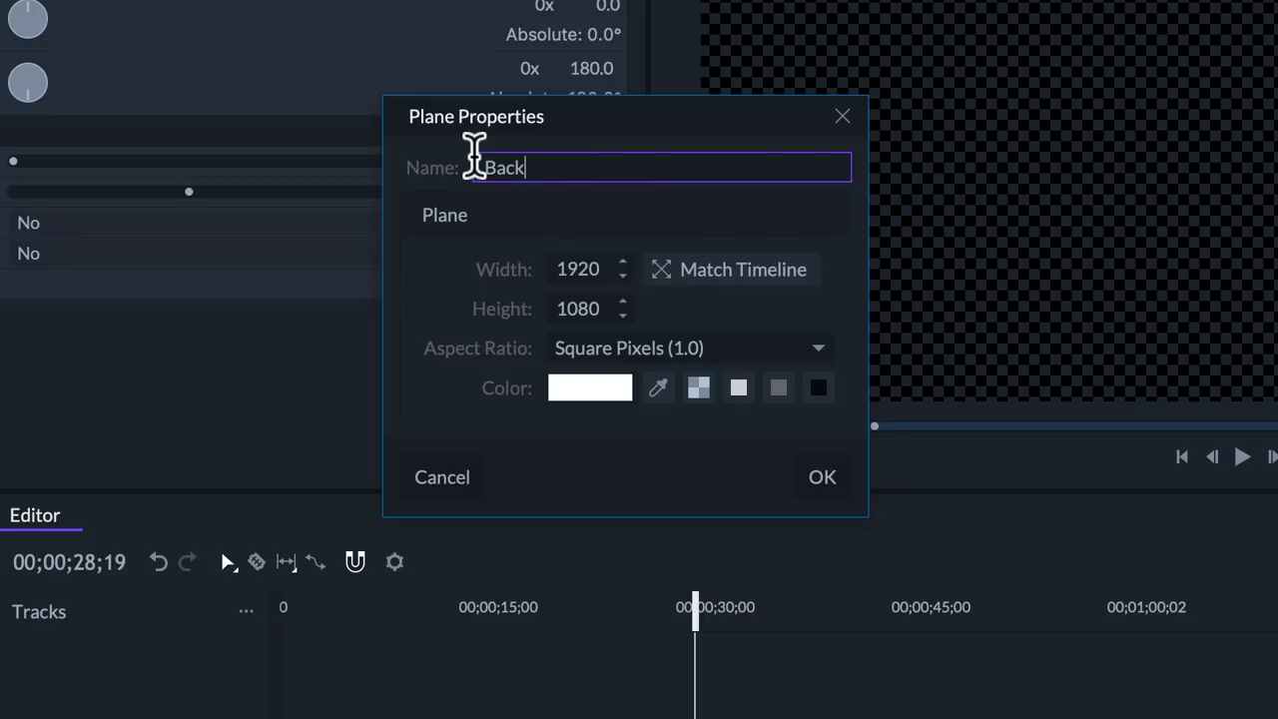
type("drop")
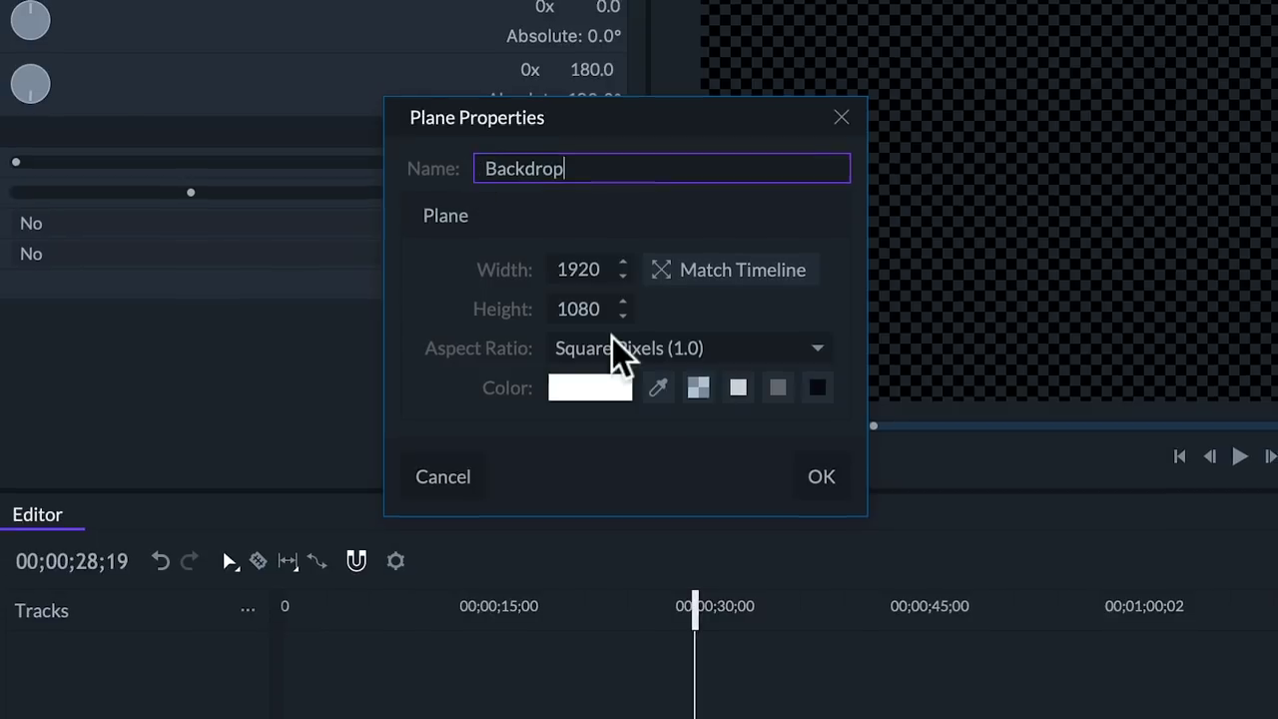
left_click(821, 476)
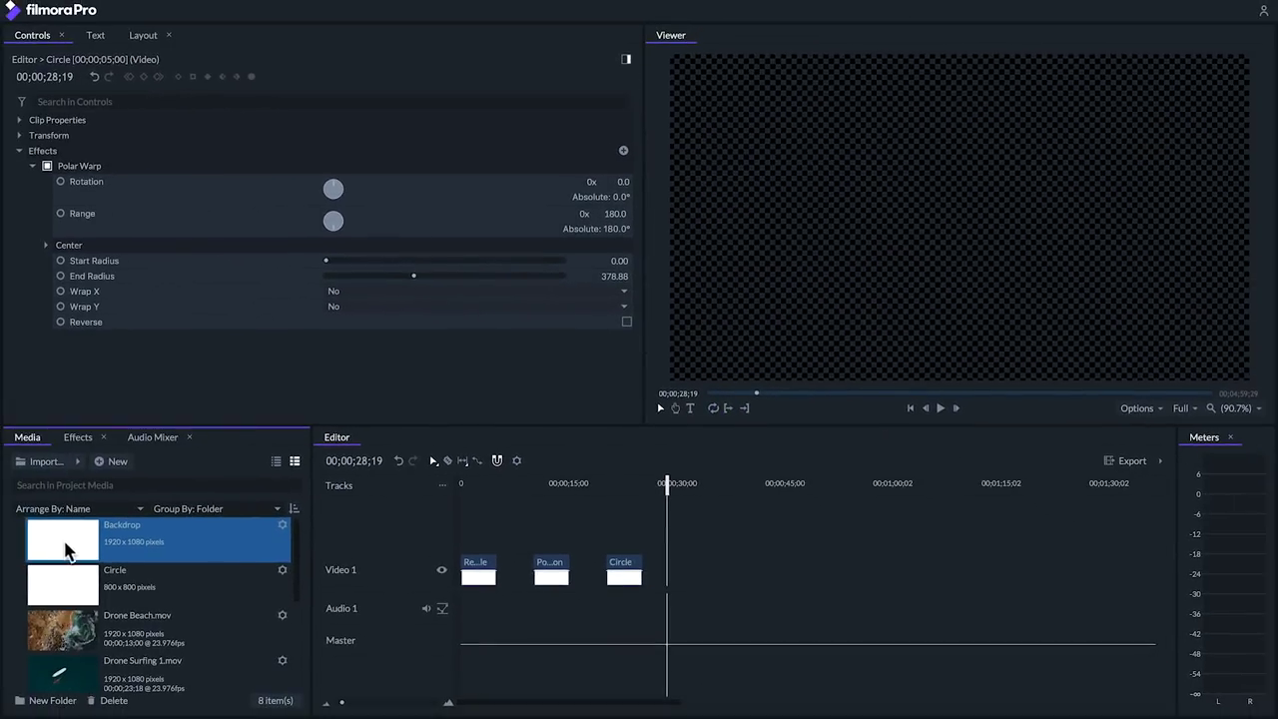
left_click_drag(38, 550, 661, 574)
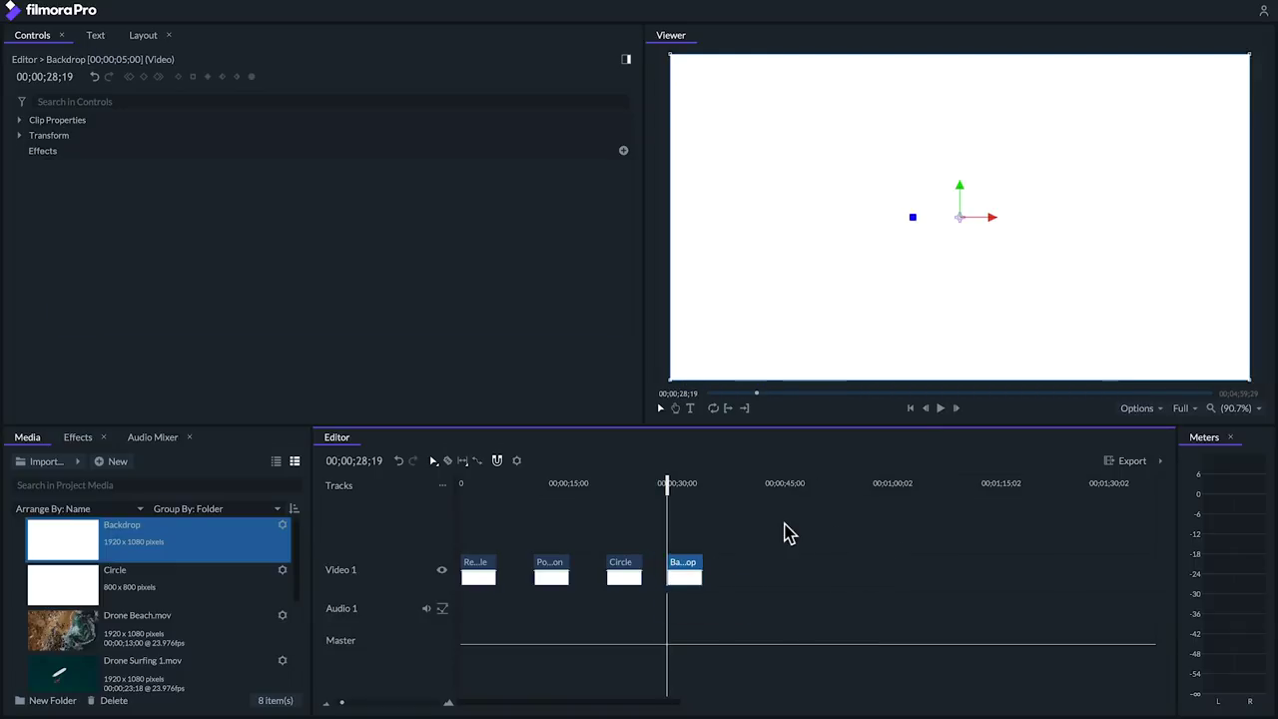
Step: Search the effects for 'gradient' and apply Color Gradient to the Backdrop plane
left_click(76, 437)
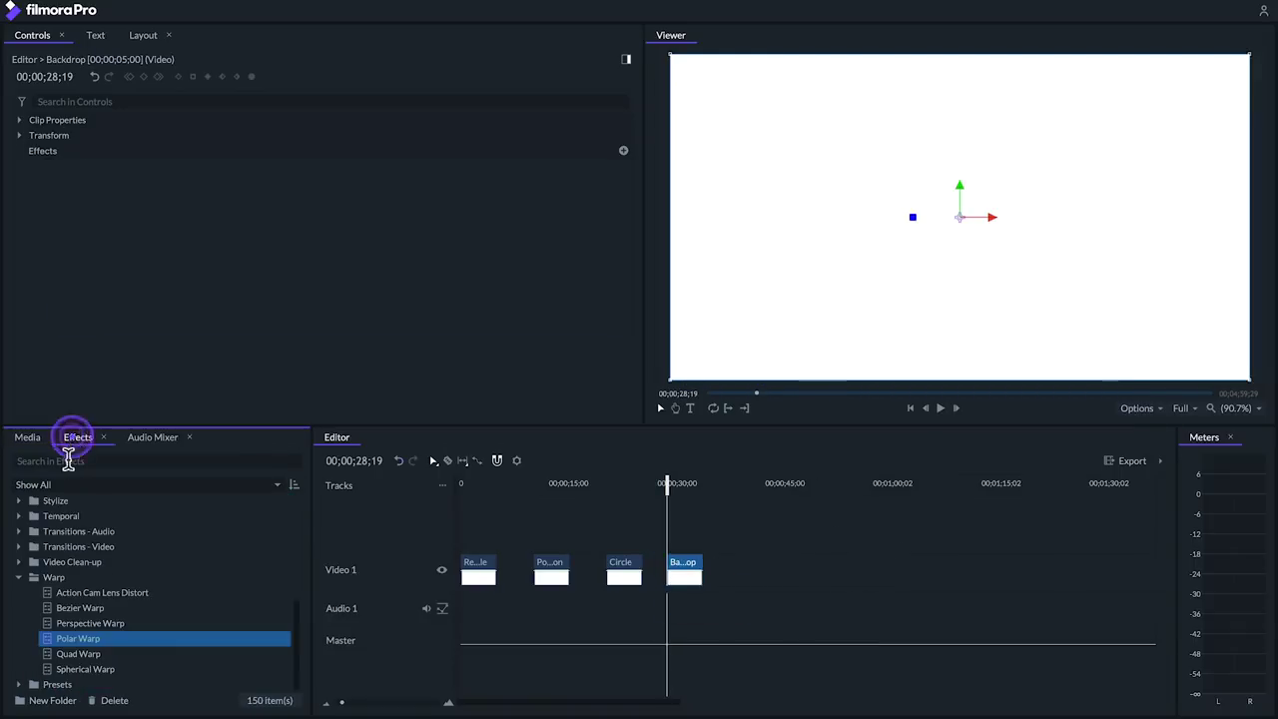
left_click(103, 460)
type("gradient")
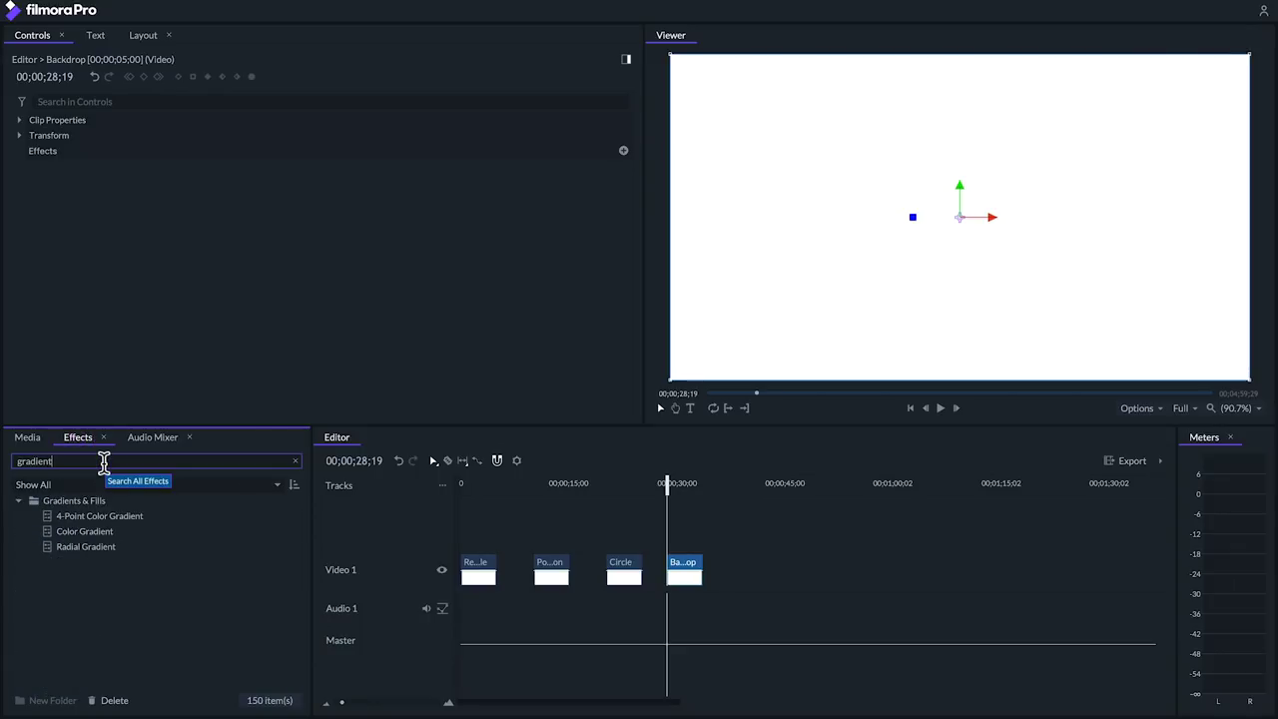
left_click_drag(66, 532, 685, 570)
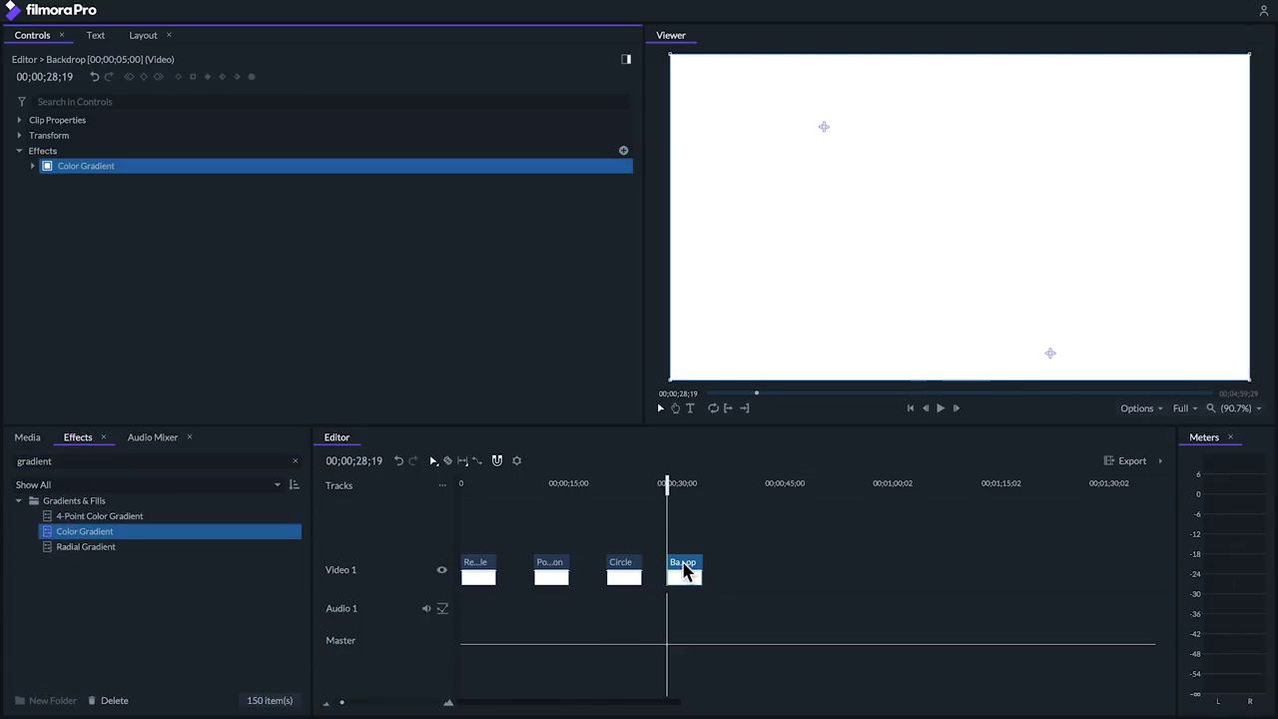
Step: Choose the Sunset gradient preset and stretch it from the top edge to the bottom edge
left_click(32, 166)
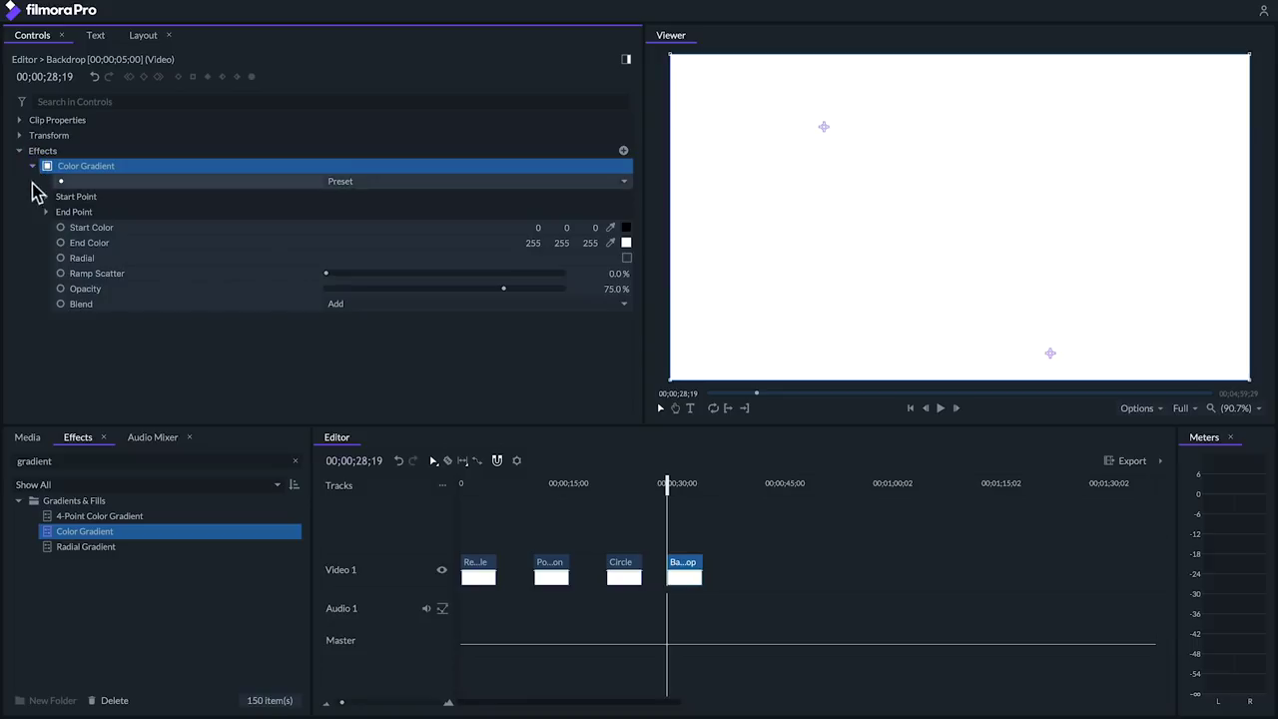
left_click(376, 181)
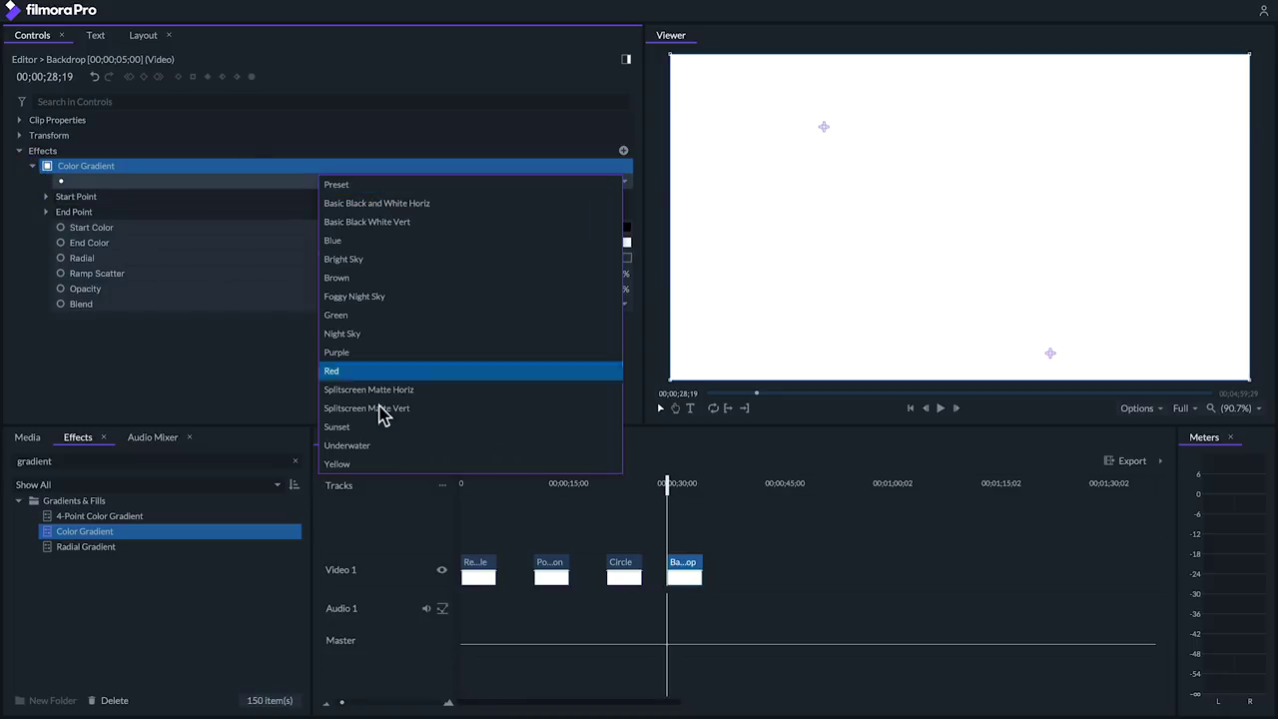
left_click(338, 426)
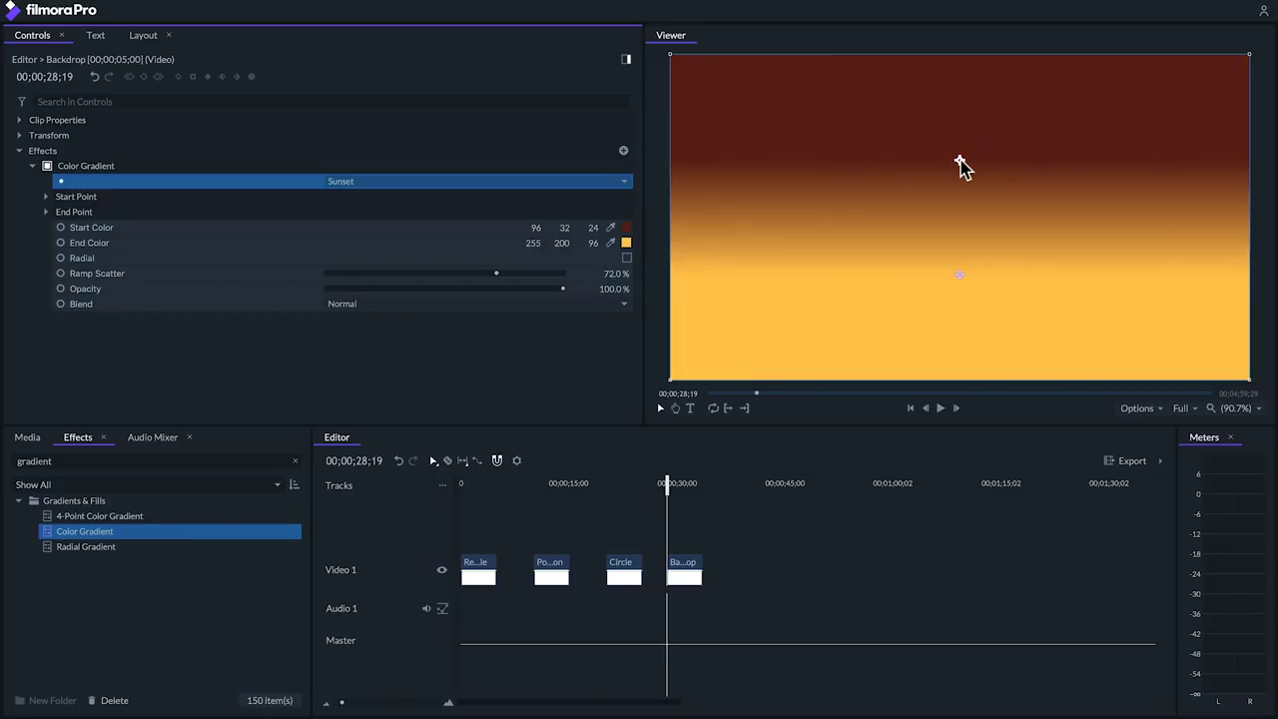
left_click_drag(958, 162, 960, 74)
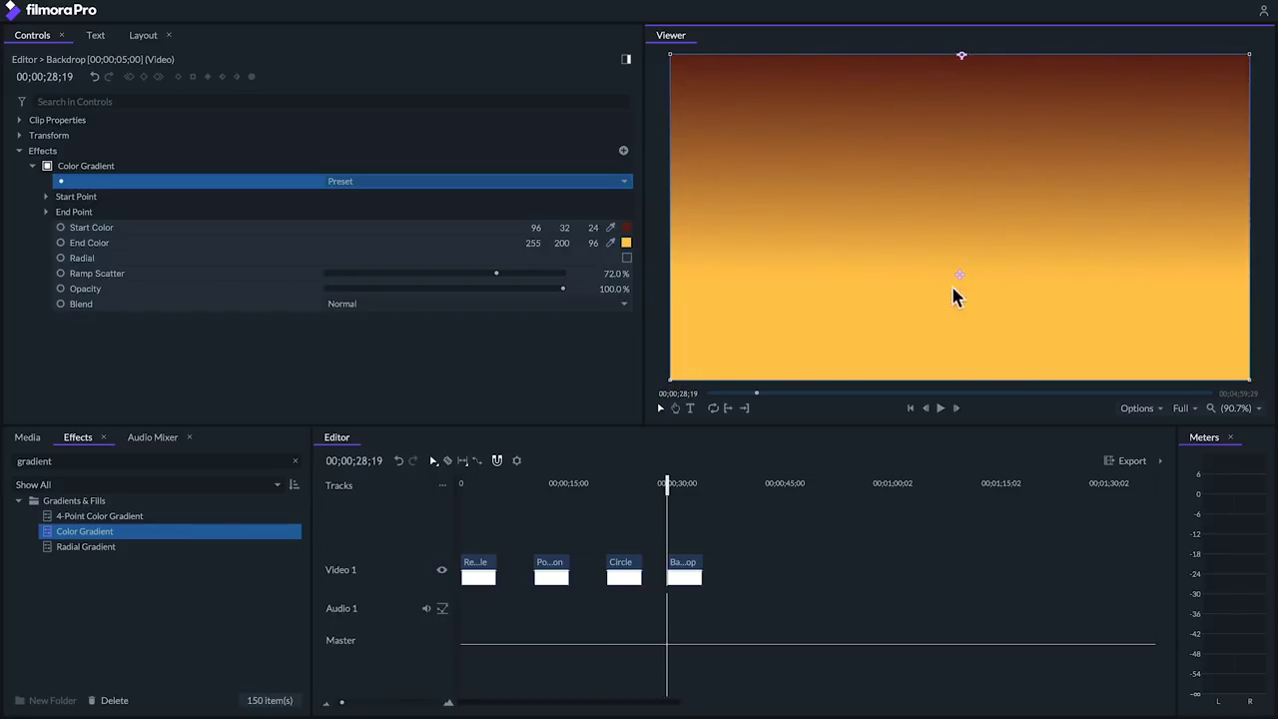
left_click_drag(958, 275, 959, 382)
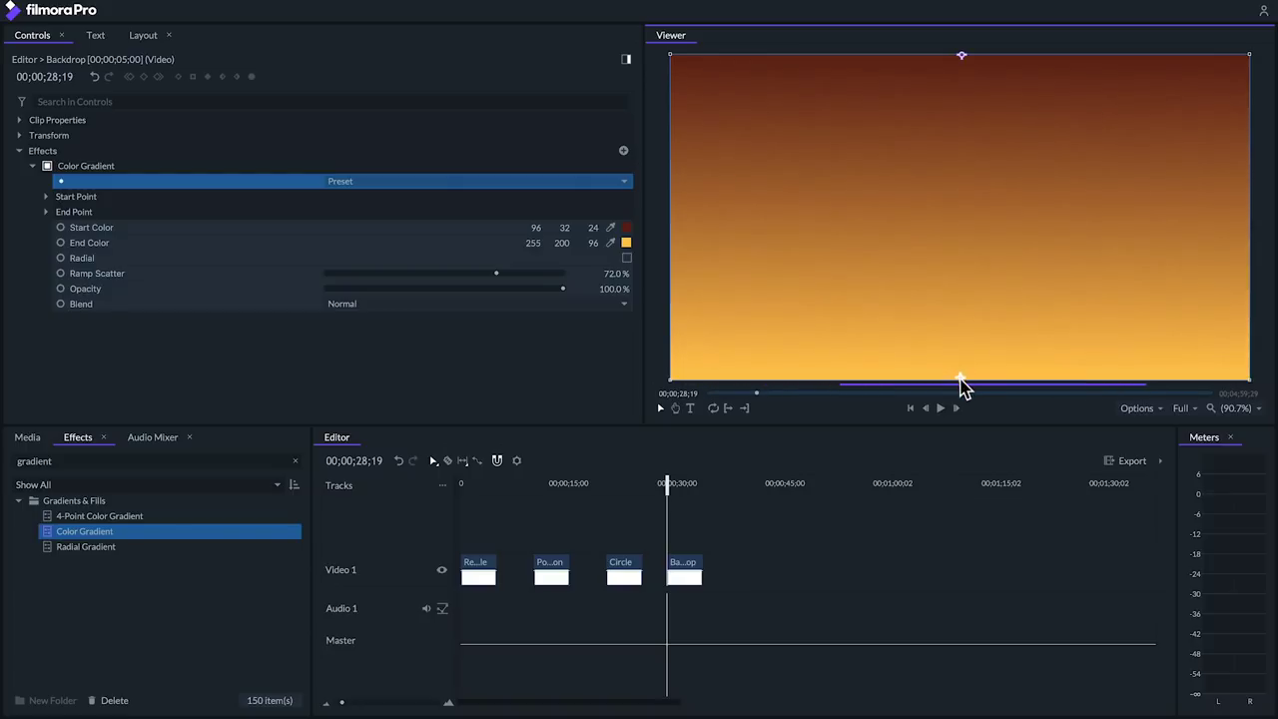
left_click(76, 457)
Step: Add the Radio Waves effect to the Backdrop and lengthen the Backdrop clip on the timeline
type("radio wa")
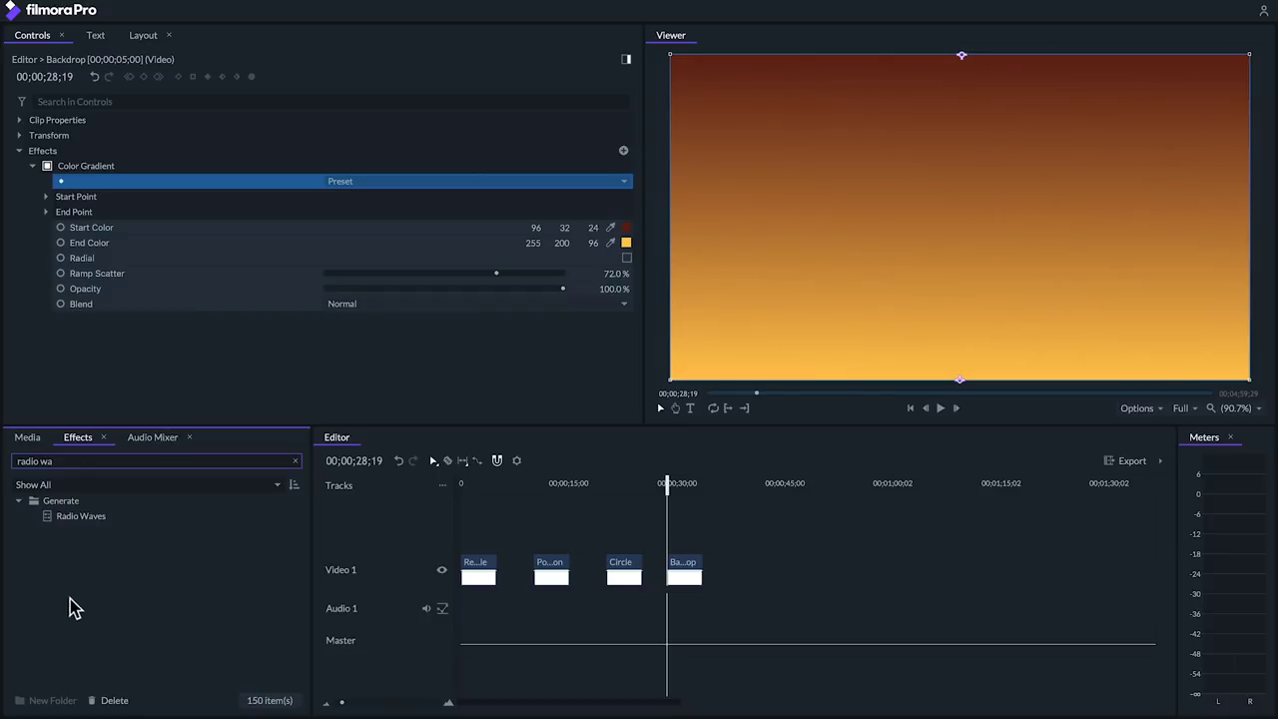
left_click_drag(50, 517, 688, 573)
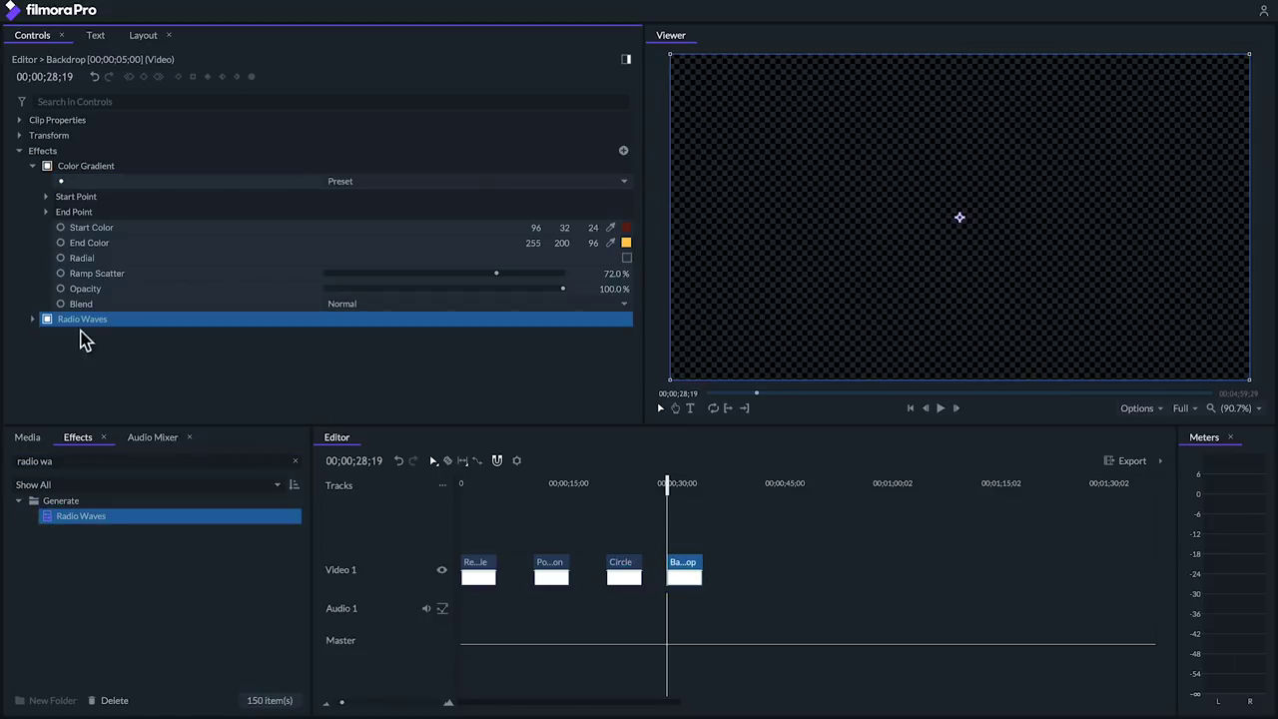
left_click(32, 319)
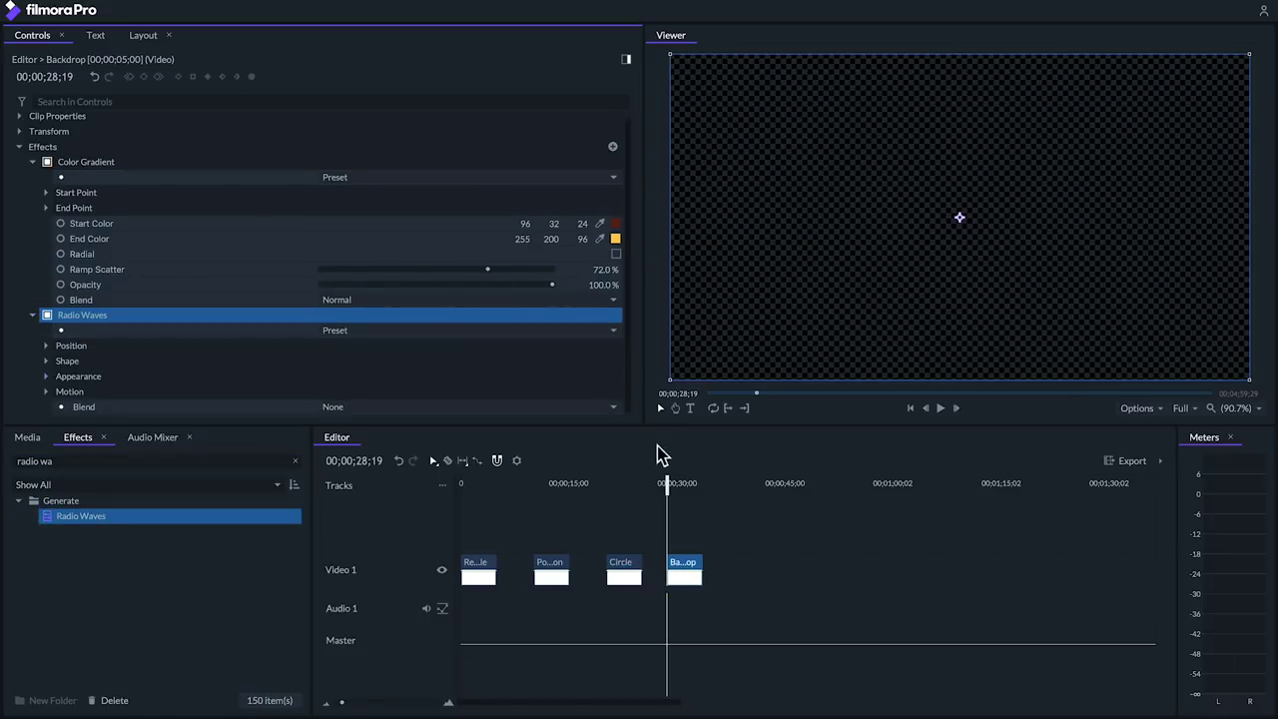
left_click_drag(703, 564, 739, 565)
left_click_drag(685, 484, 734, 491)
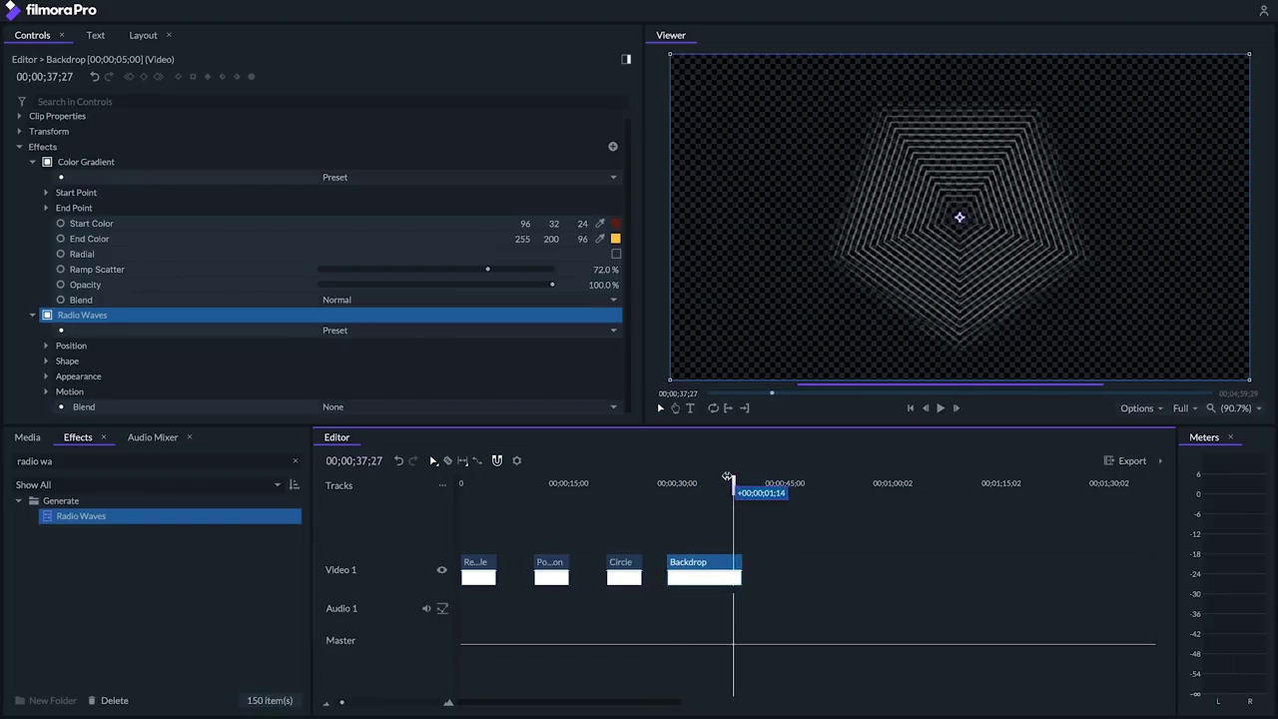
left_click_drag(744, 565, 766, 565)
Step: Change the radio waves to the Square shape and curve them into wavy rings
left_click(45, 361)
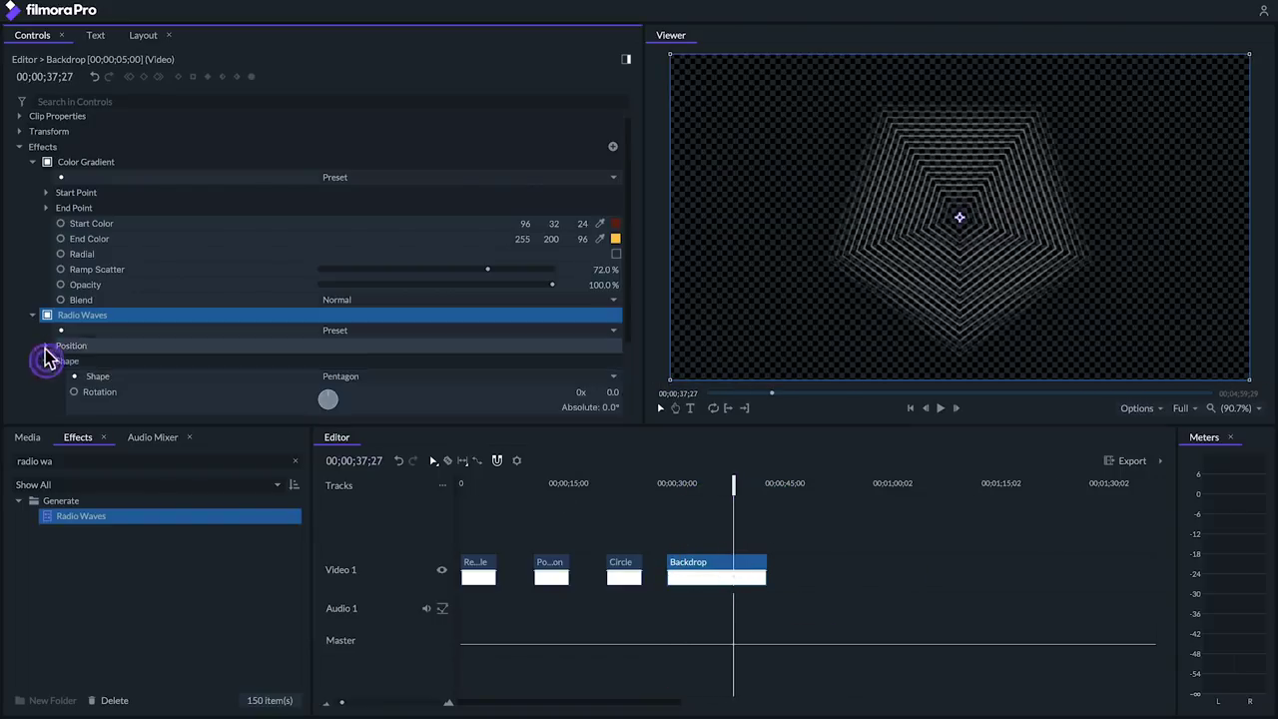
scroll(332, 306, "down", 2)
left_click(414, 285)
left_click(387, 318)
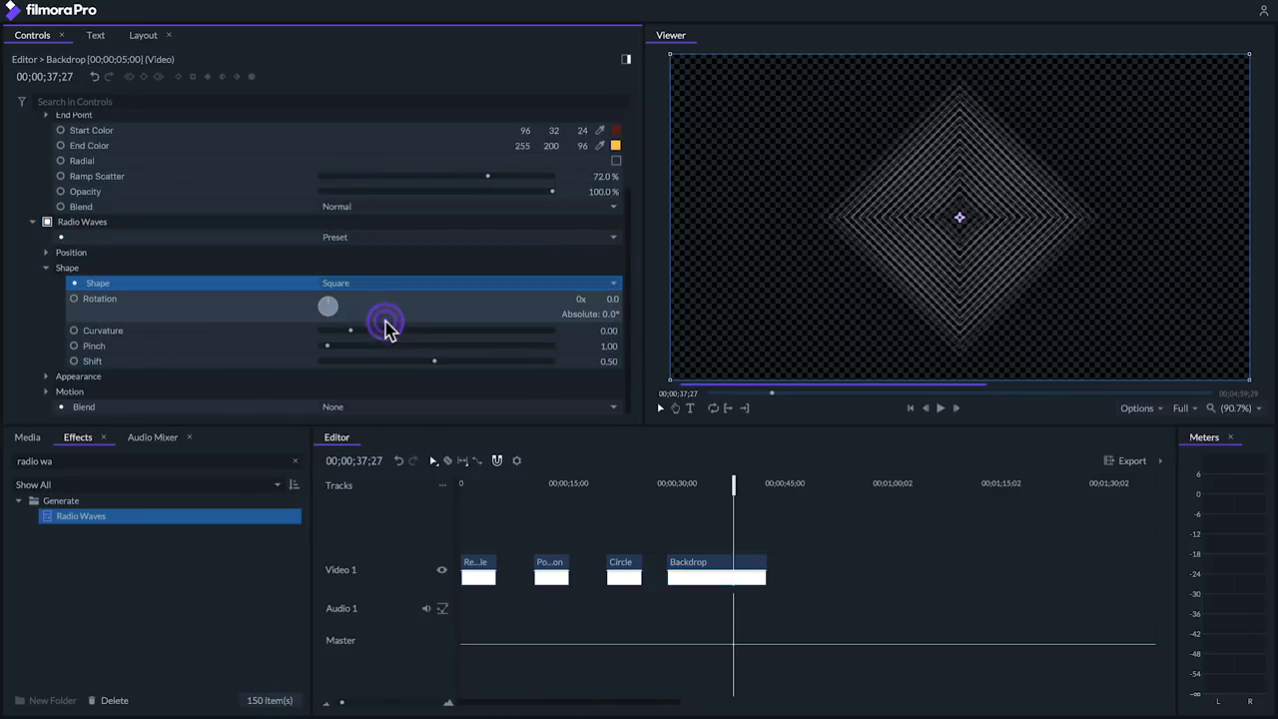
left_click_drag(348, 336, 355, 339)
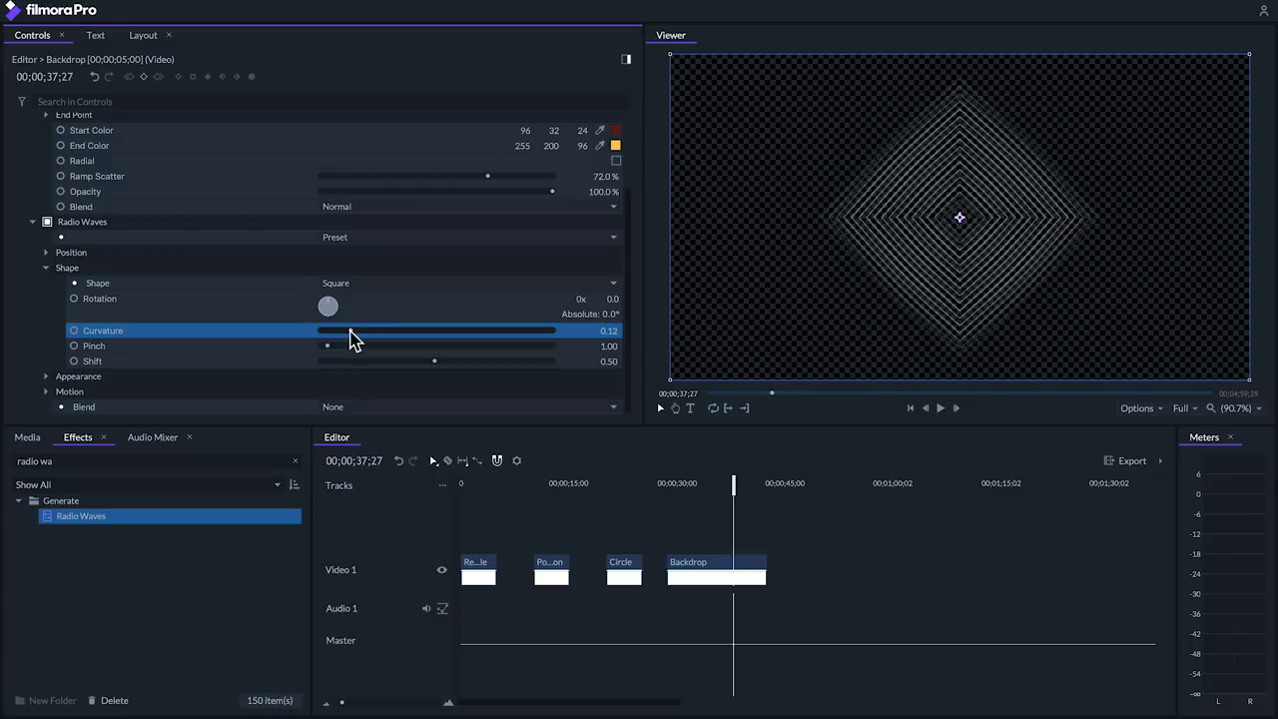
Step: Widen the wave expansion to 145 and set the waves' blend mode to Subtract
left_click(46, 391)
scroll(165, 379, "down", 1)
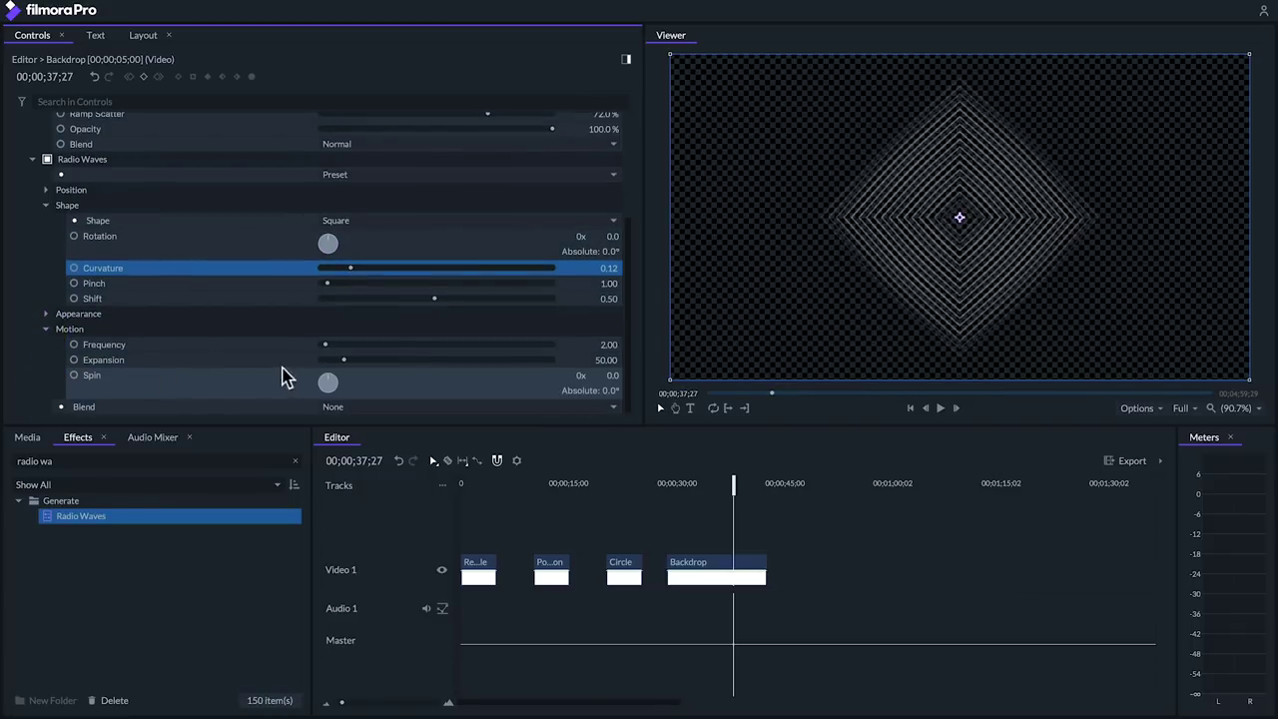
left_click_drag(343, 360, 390, 366)
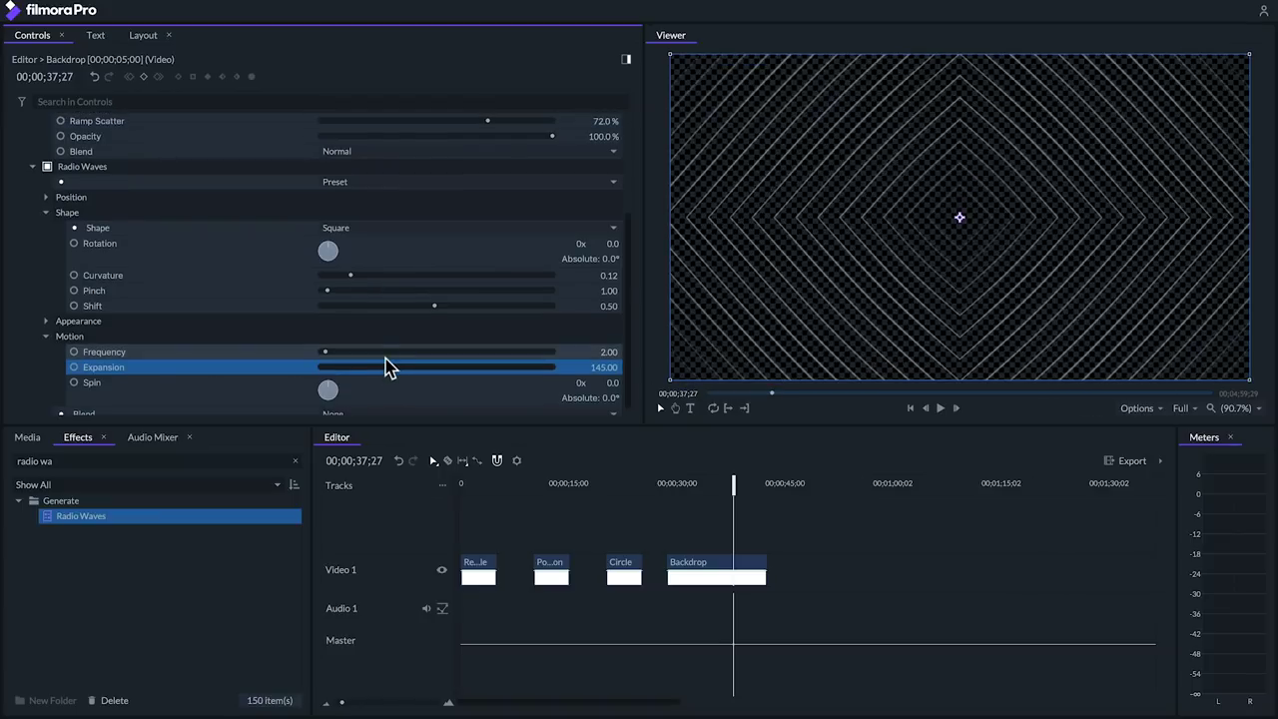
scroll(189, 399, "down", 1)
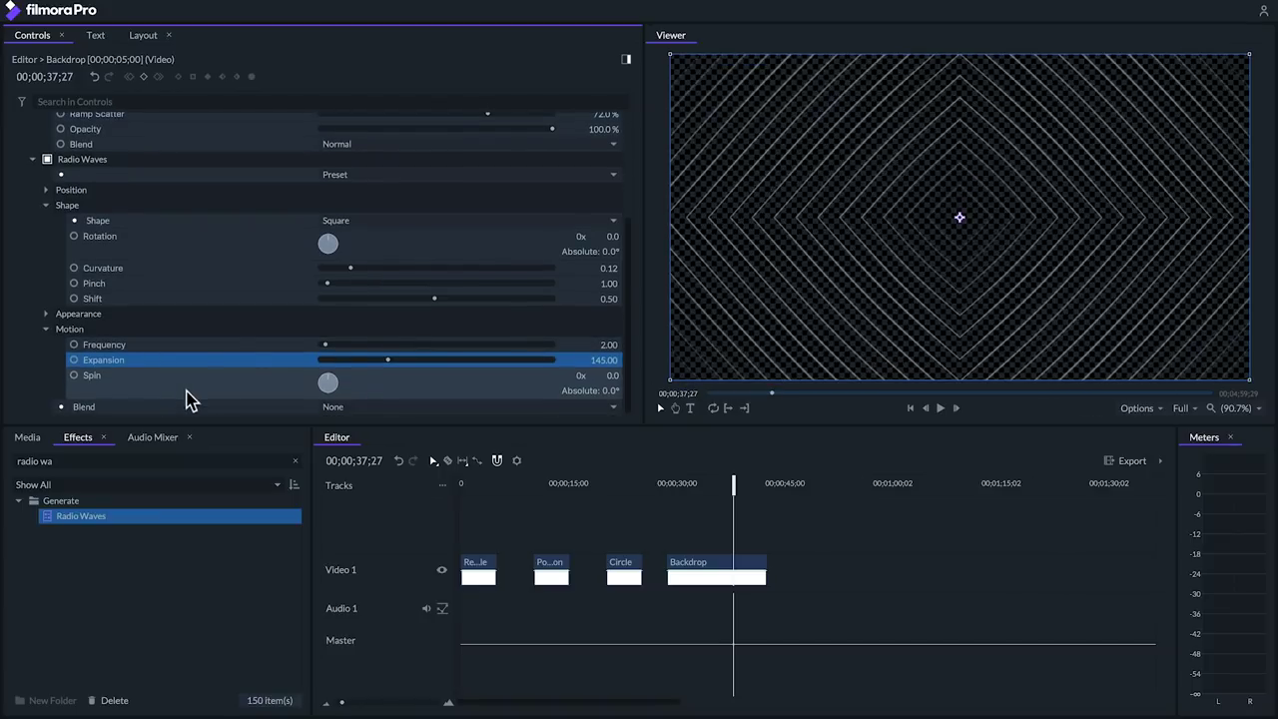
left_click(345, 409)
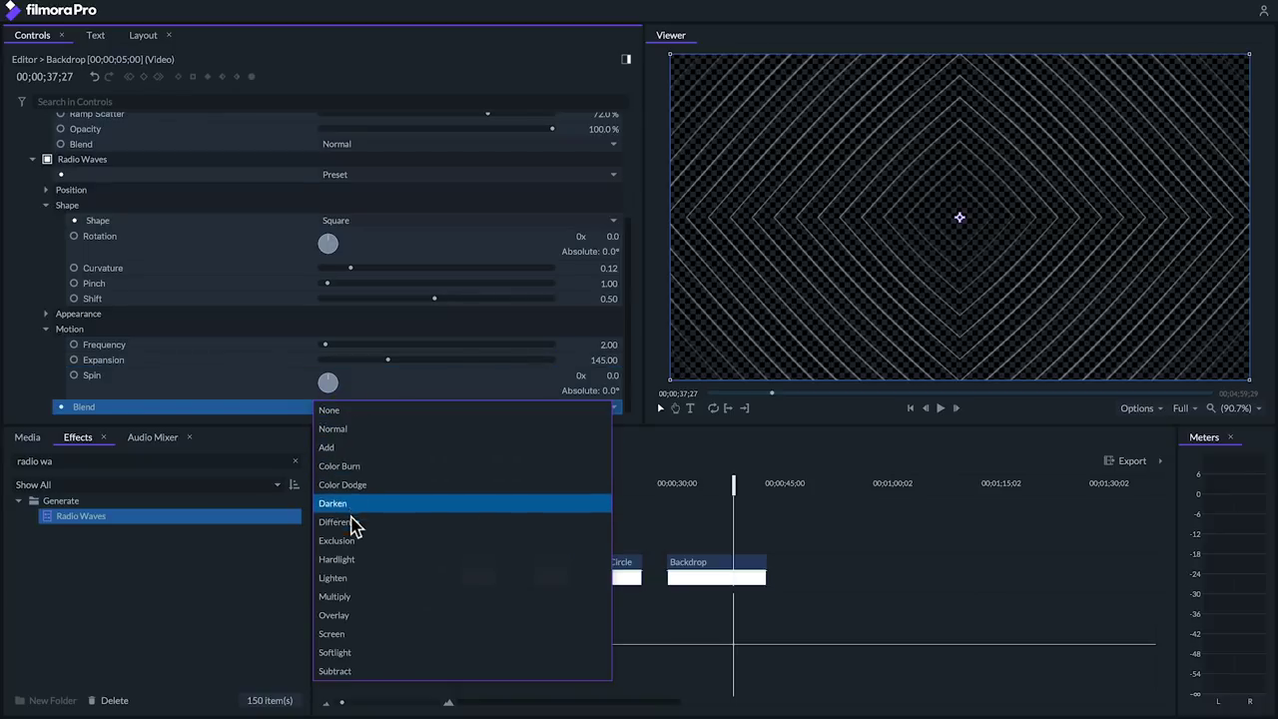
left_click(354, 671)
Step: Set wave opacity 0.43, wave start 1.5 s, a longer fade in, and start width 130
left_click(45, 313)
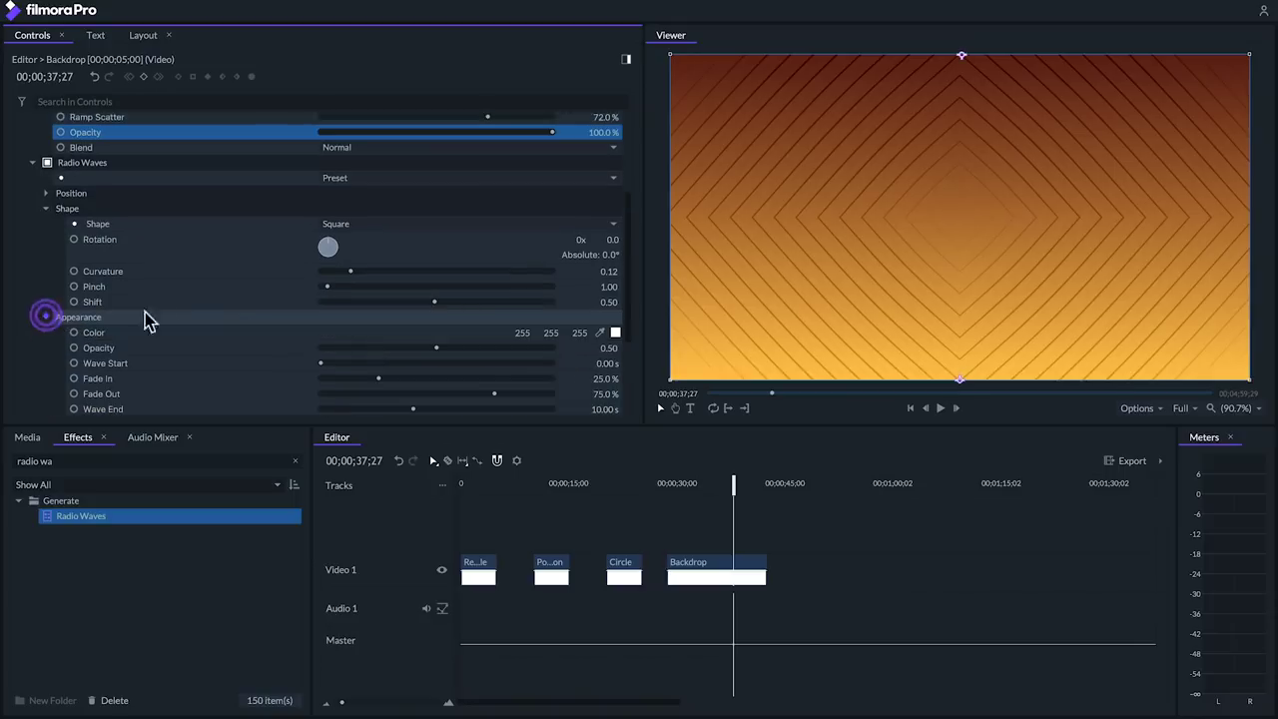
scroll(194, 319, "down", 3)
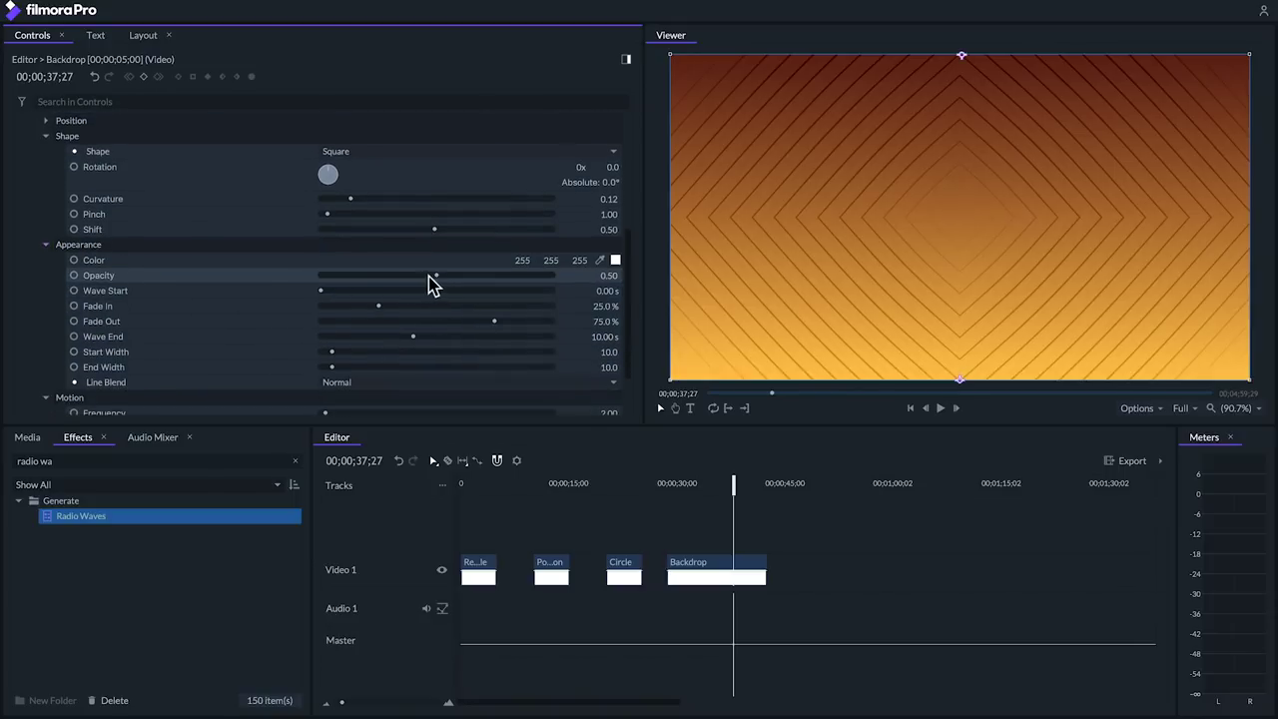
left_click_drag(436, 282, 431, 283)
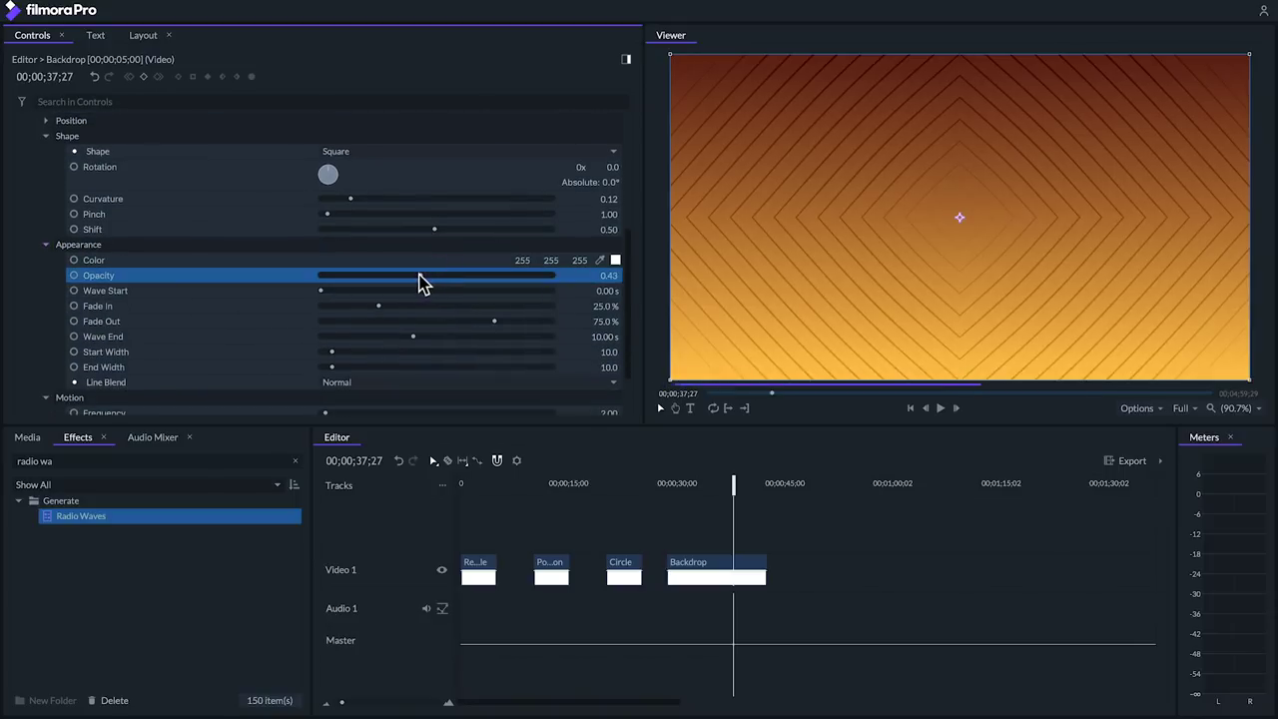
scroll(193, 266, "down", 1)
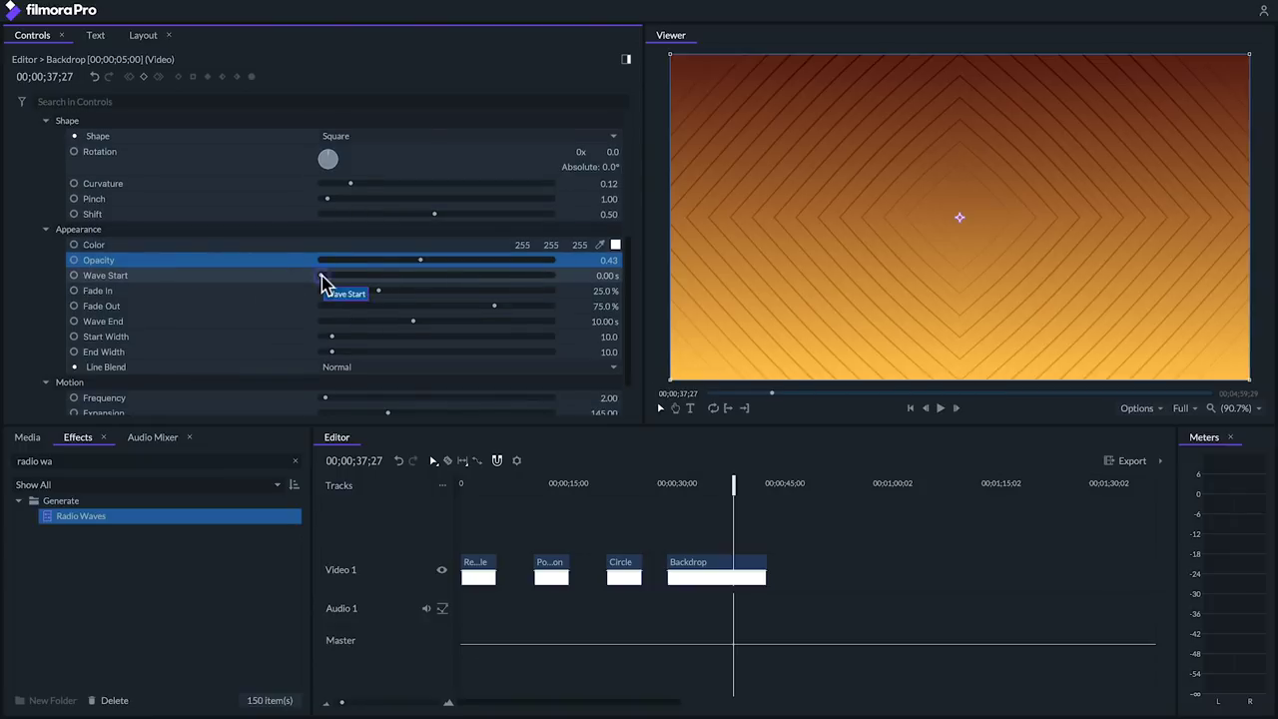
left_click_drag(320, 275, 325, 275)
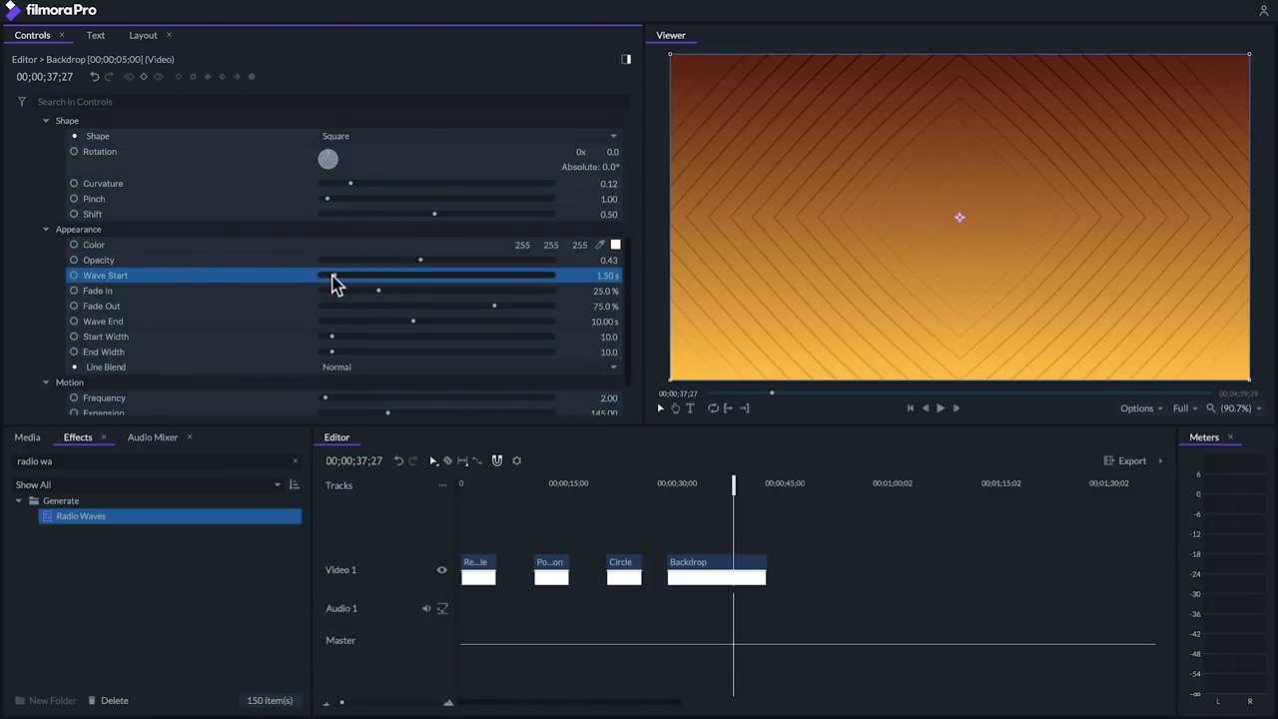
left_click_drag(378, 291, 502, 307)
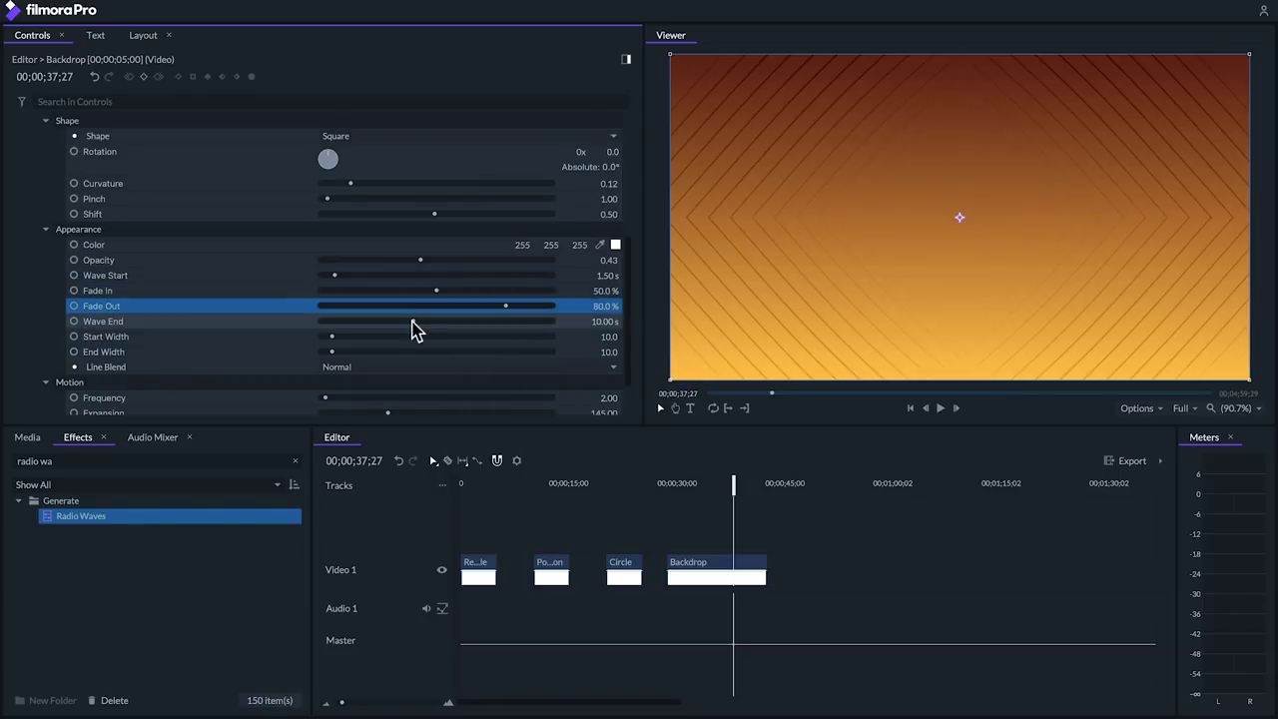
left_click(228, 339)
left_click_drag(335, 341, 478, 343)
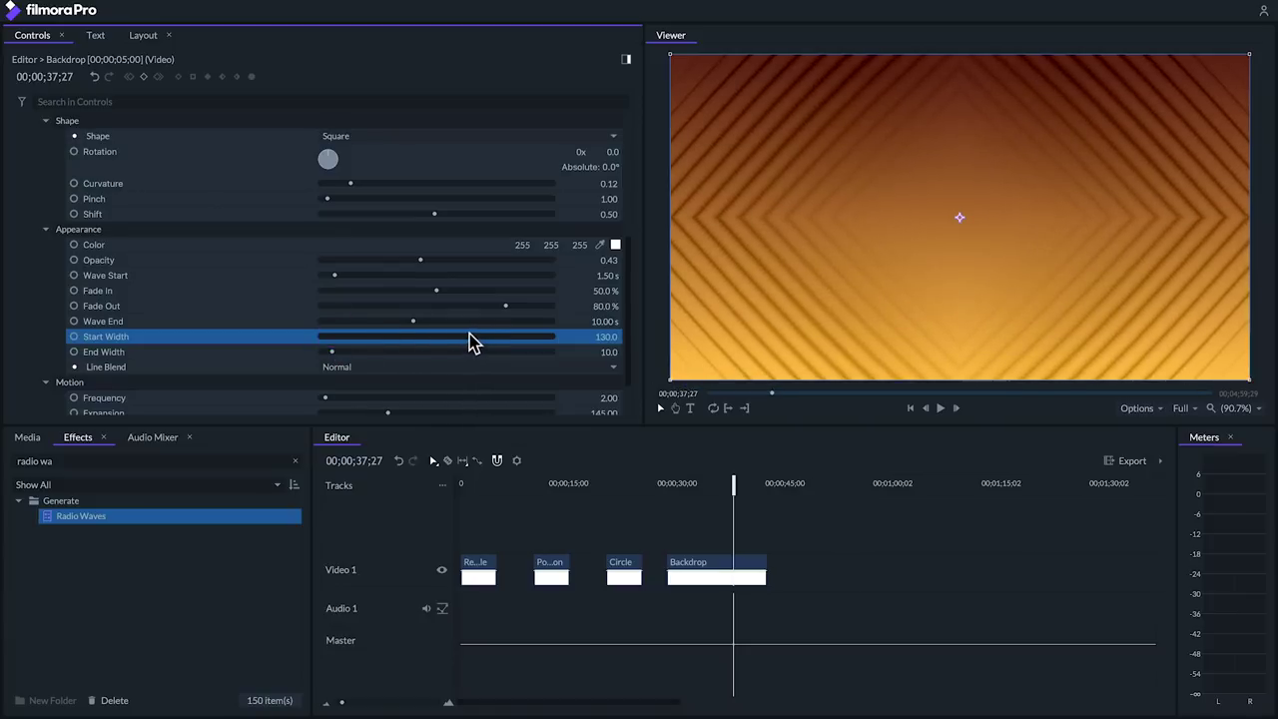
Step: Preview the waves, set Spin to 9.0, and play back the spinning result
left_click(675, 494)
key("space")
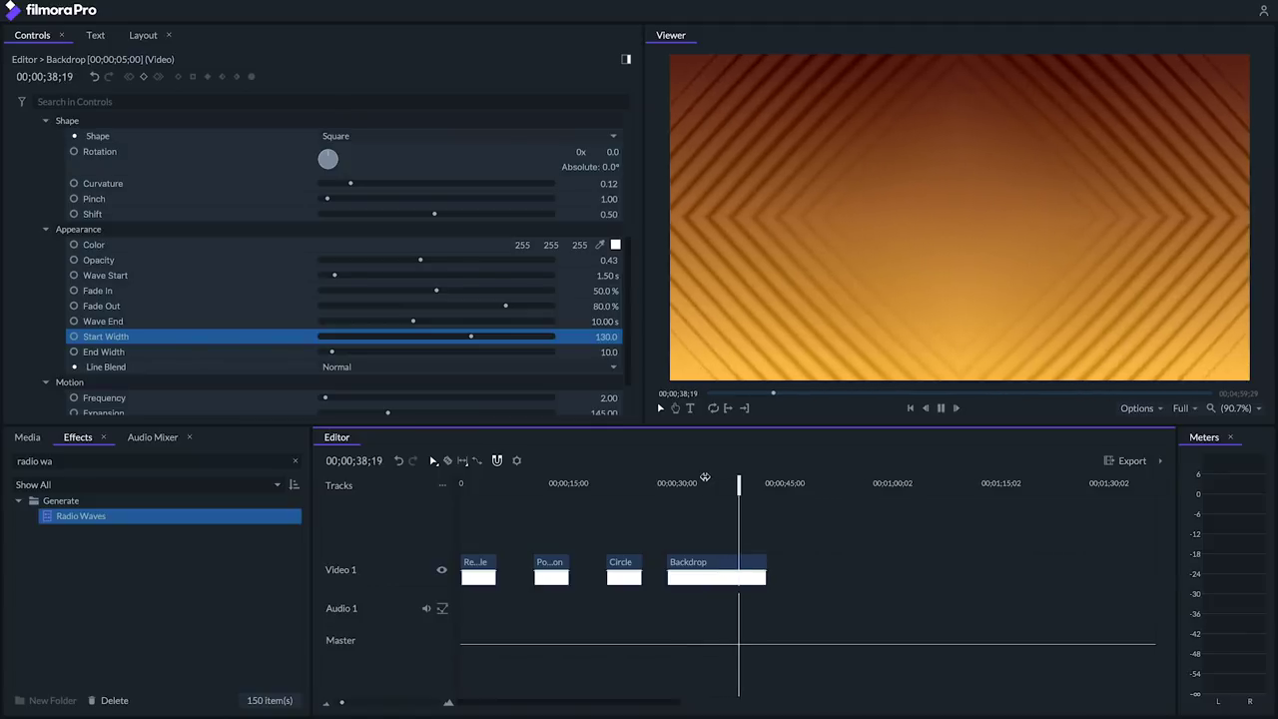
key("space")
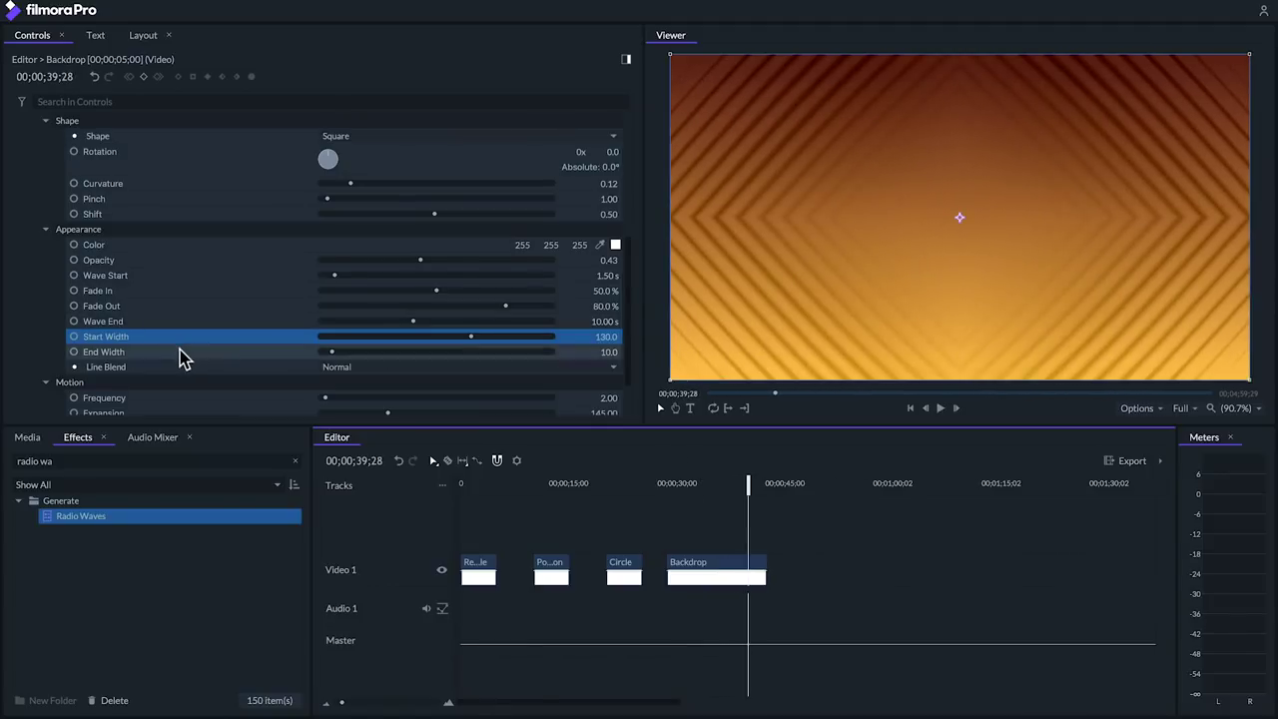
scroll(180, 349, "down", 2)
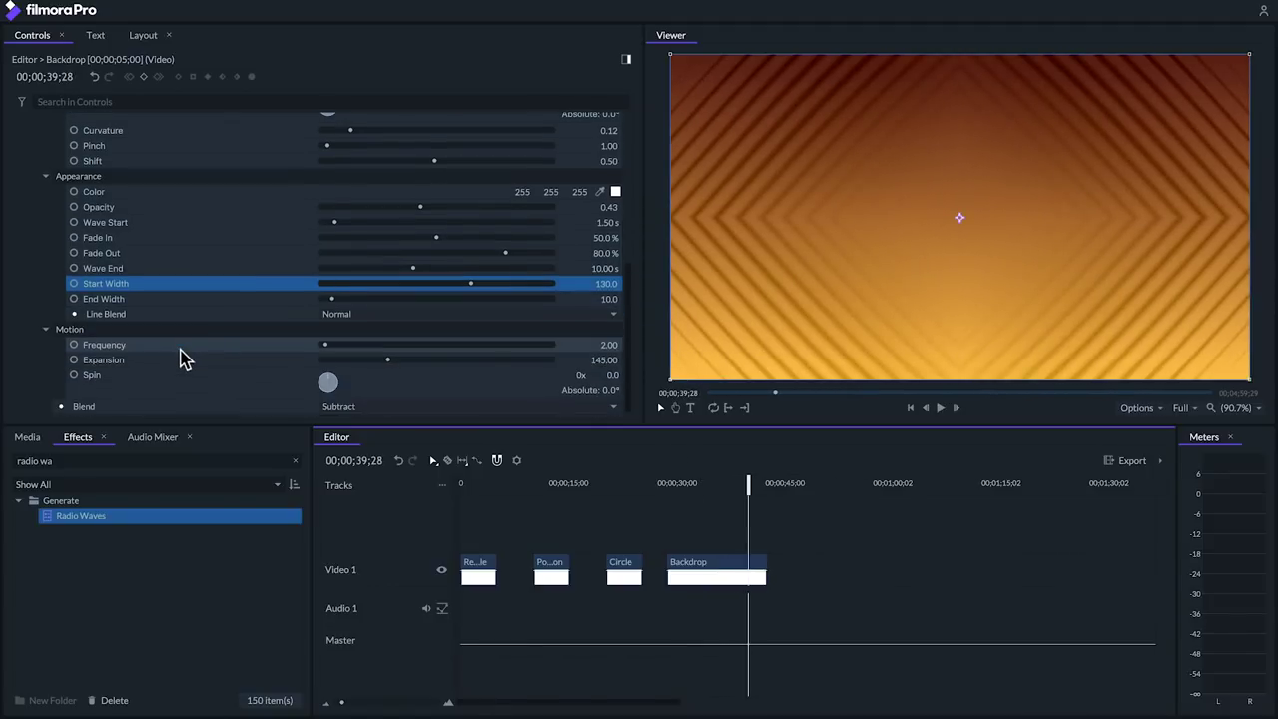
left_click(611, 375)
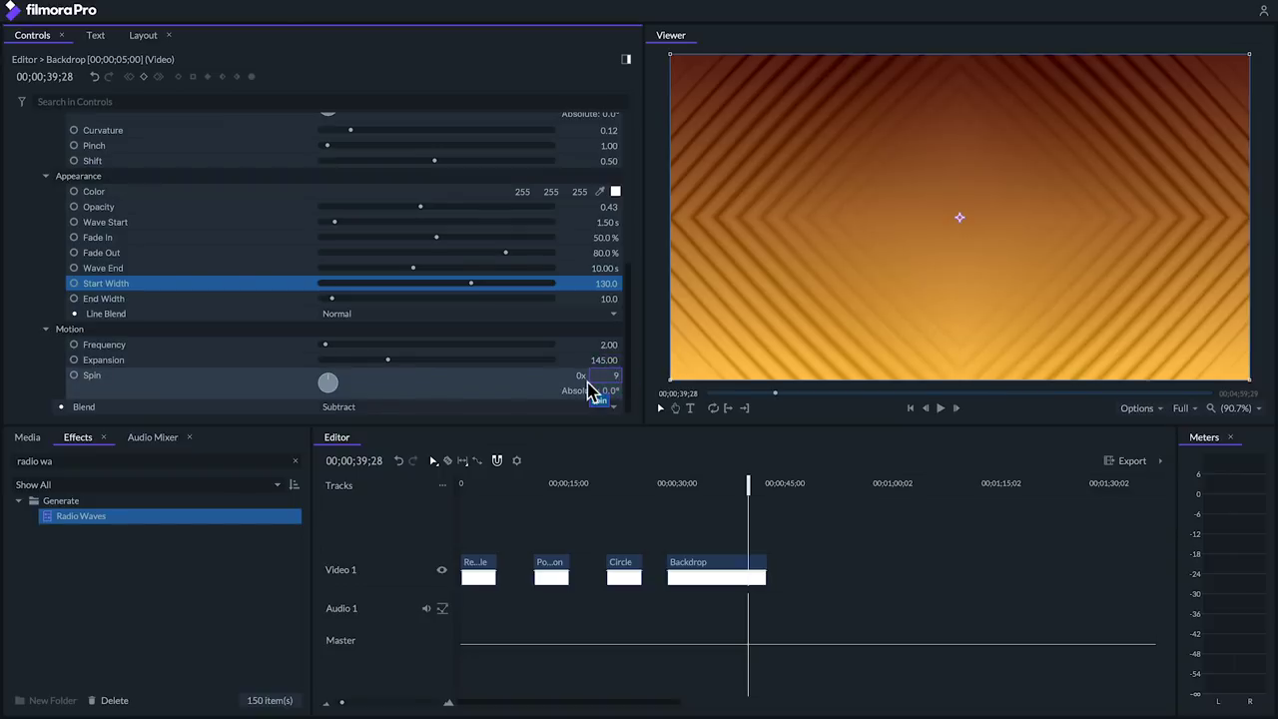
key("Return")
left_click(711, 485)
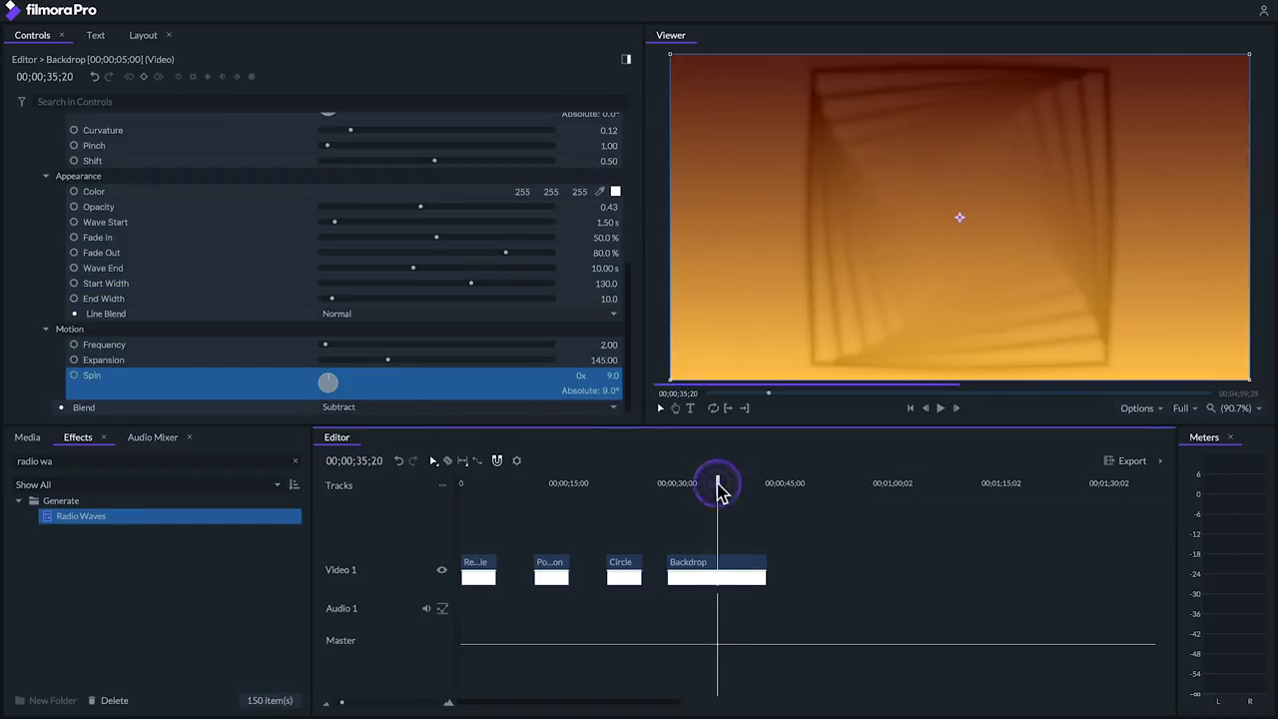
key("space")
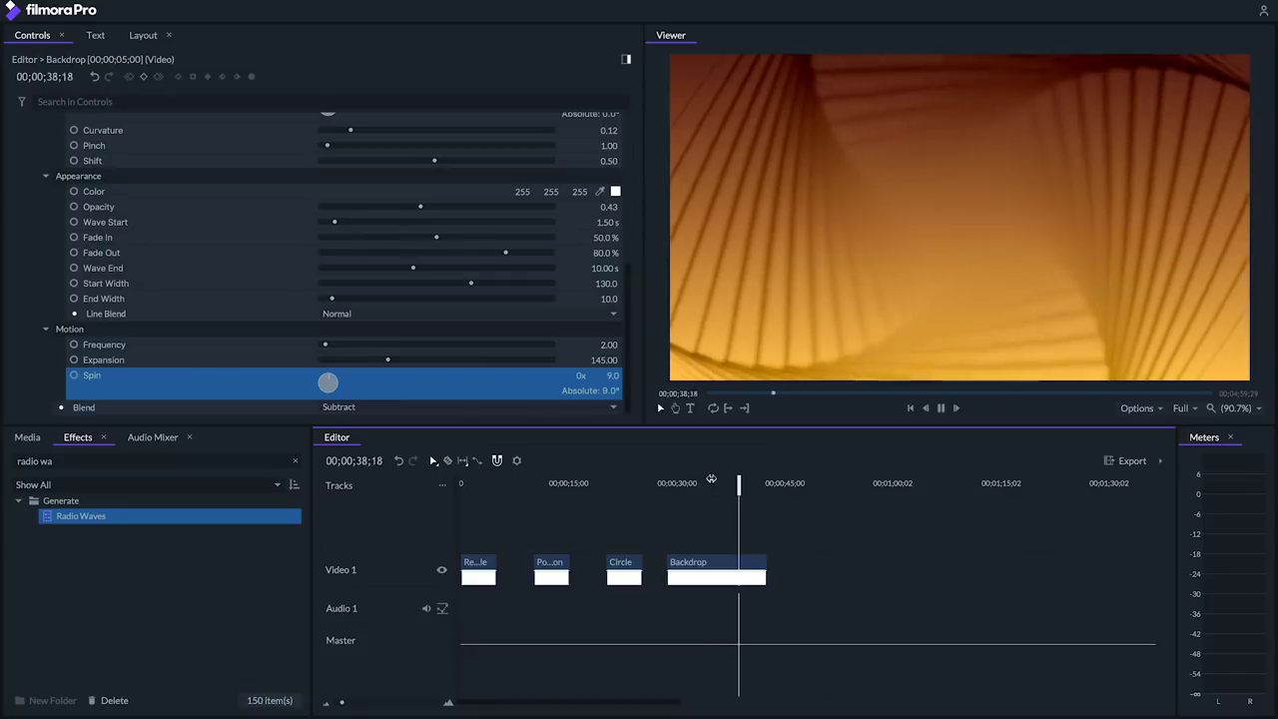
key("space")
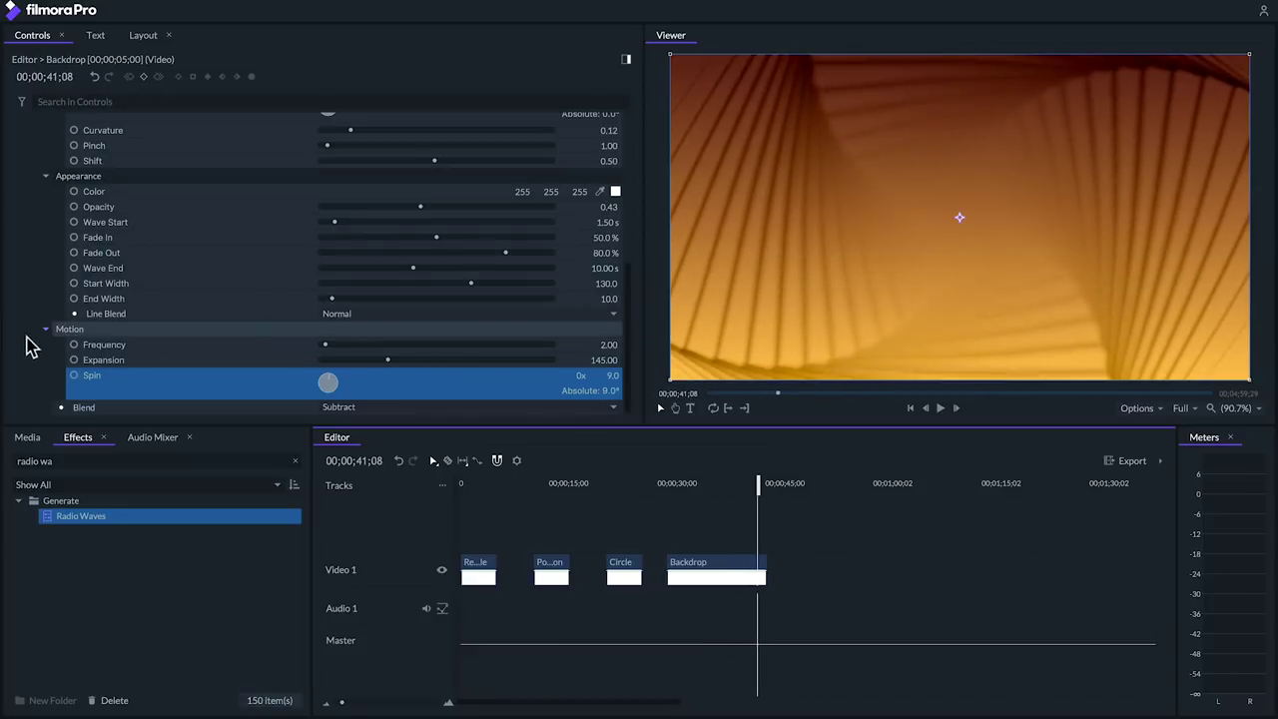
Step: Search for 'light leak' and apply the Light Leak effect to the Backdrop
left_click(18, 459)
type("light leak")
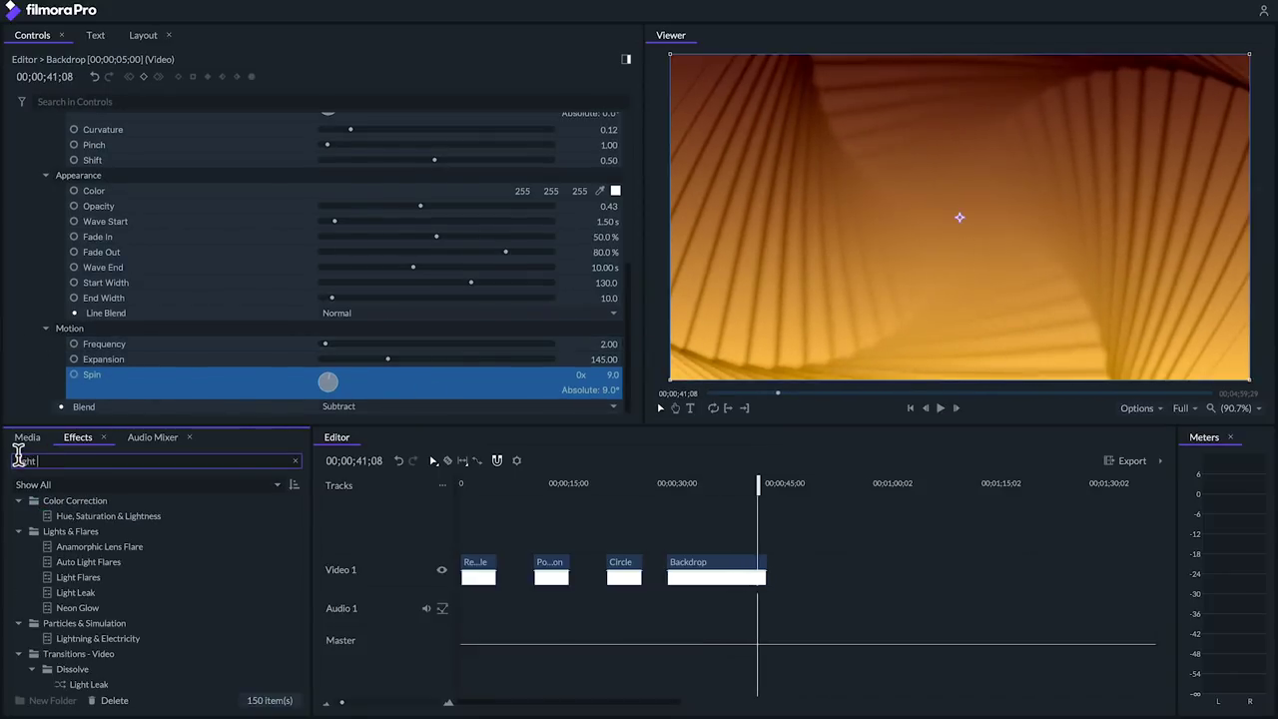
left_click(62, 516)
left_click_drag(78, 509, 22, 403)
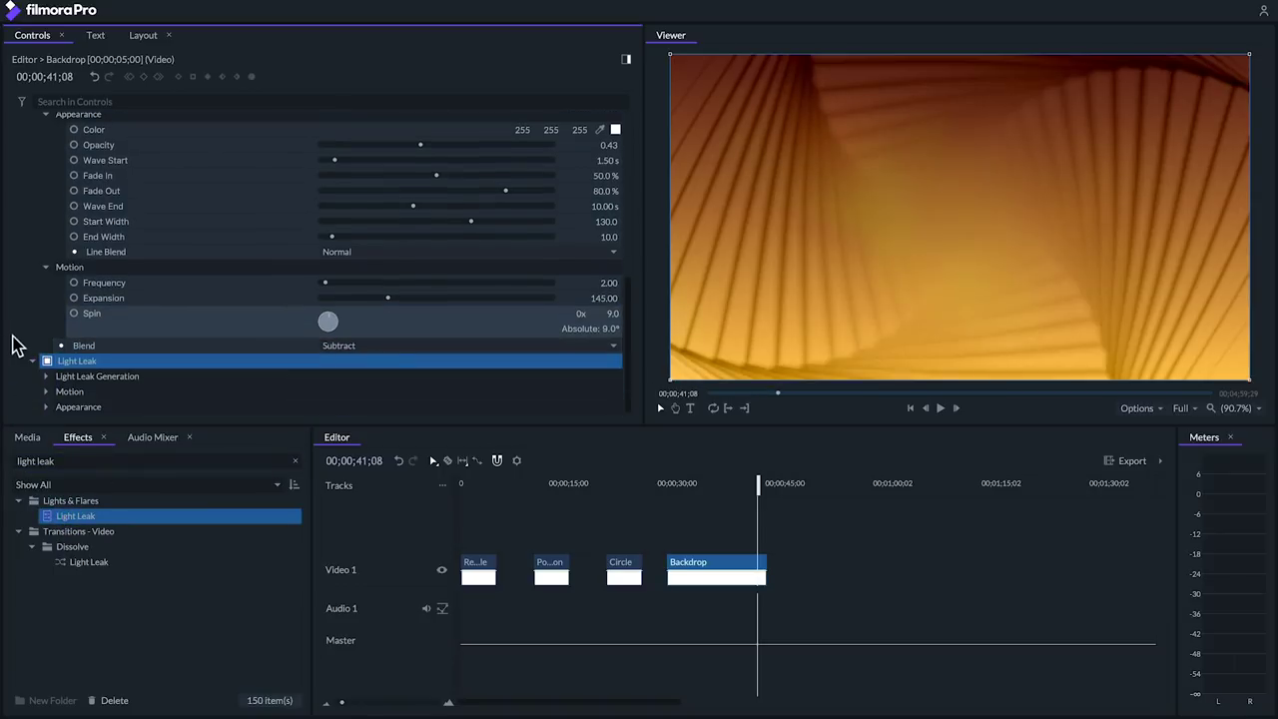
Step: Set Light Leak Threshold to 25%, Chroma Range to 0, and raise Brightness to 125
left_click(45, 375)
left_click(594, 390)
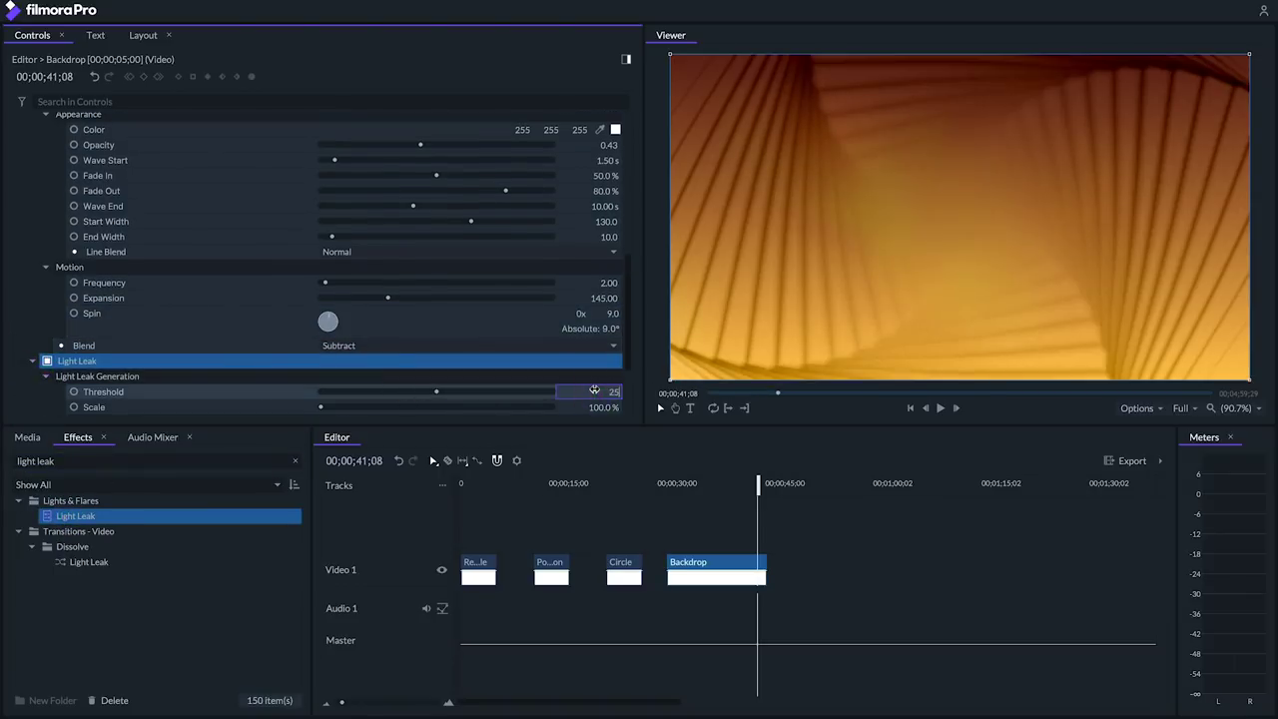
key("Return")
scroll(171, 400, "down", 3)
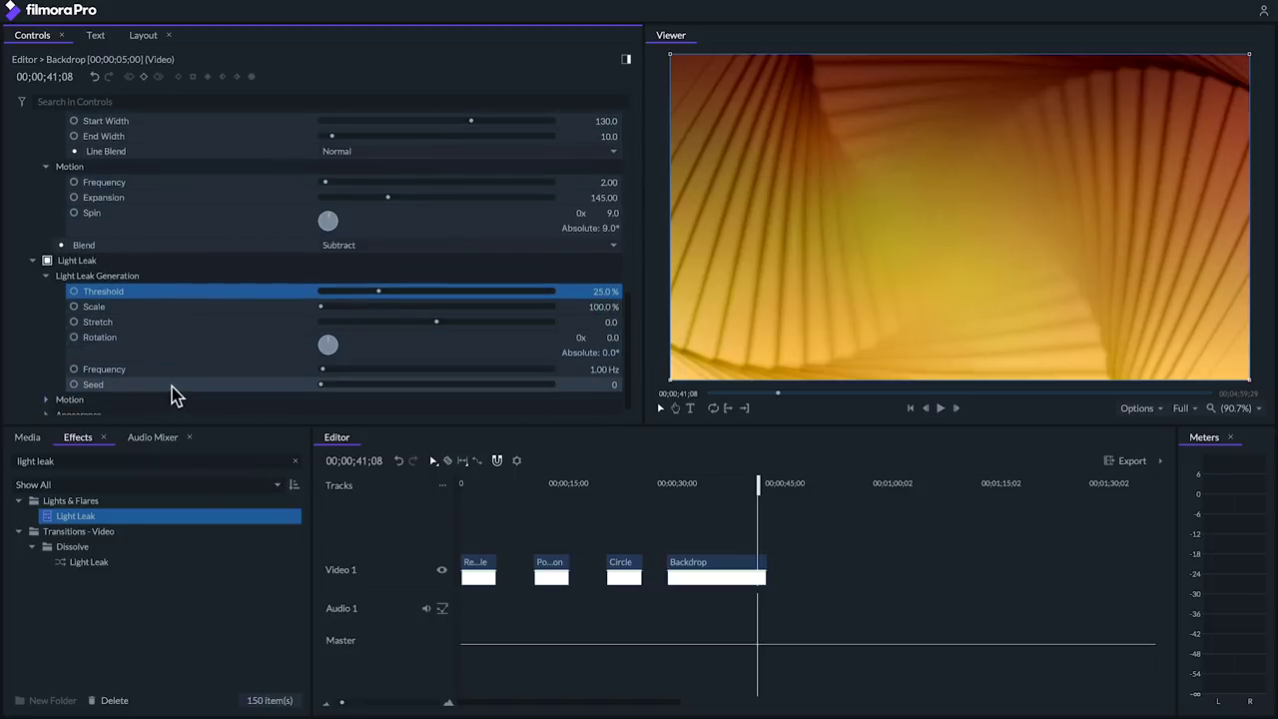
left_click(46, 406)
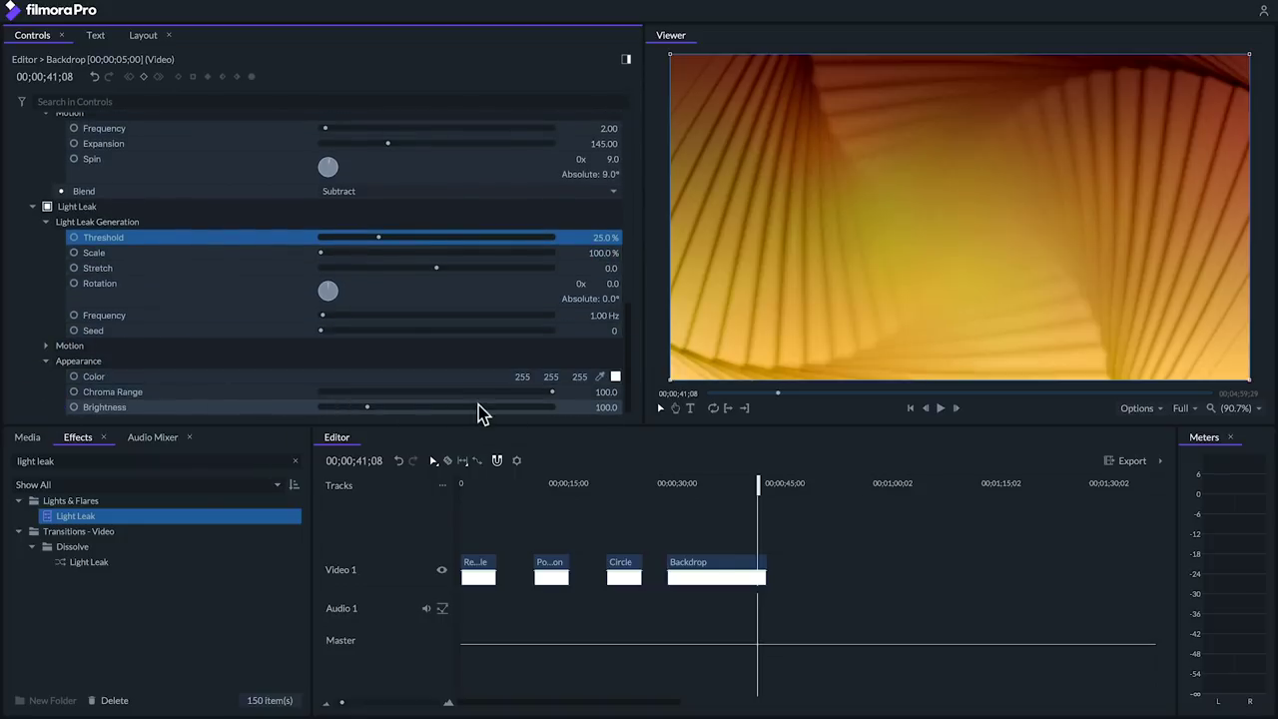
left_click_drag(555, 400, 193, 404)
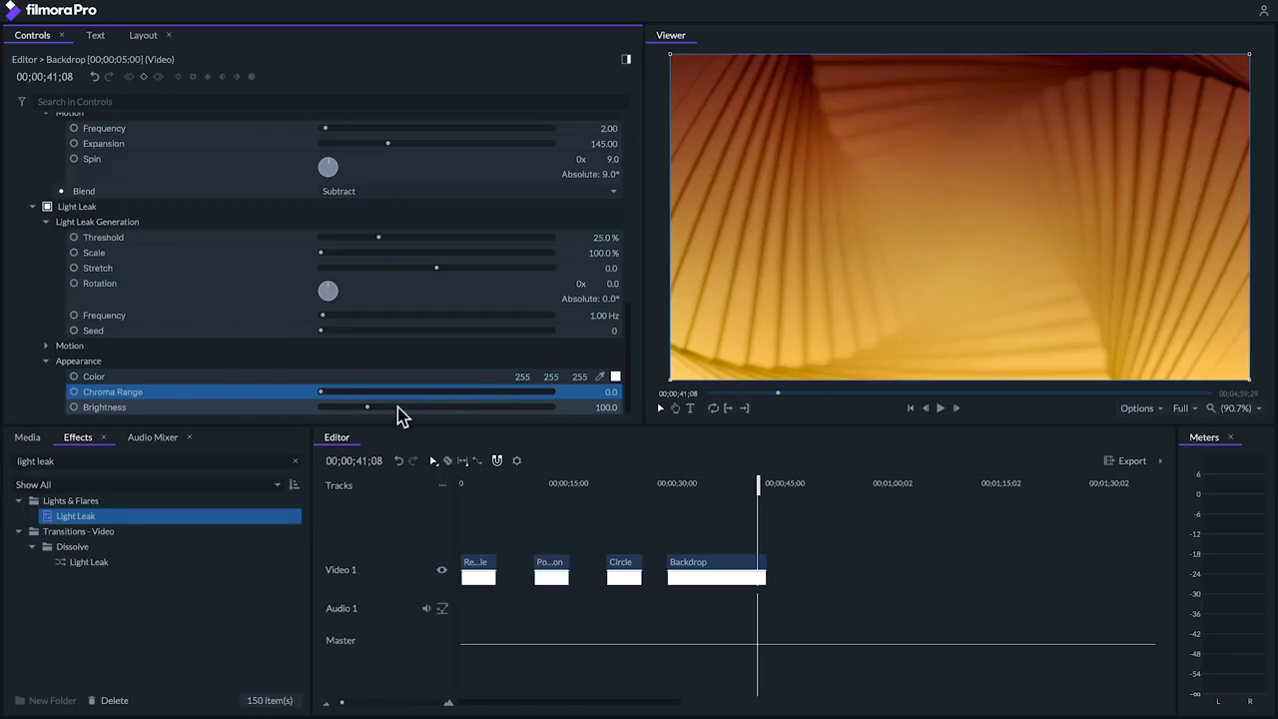
left_click_drag(366, 407, 373, 407)
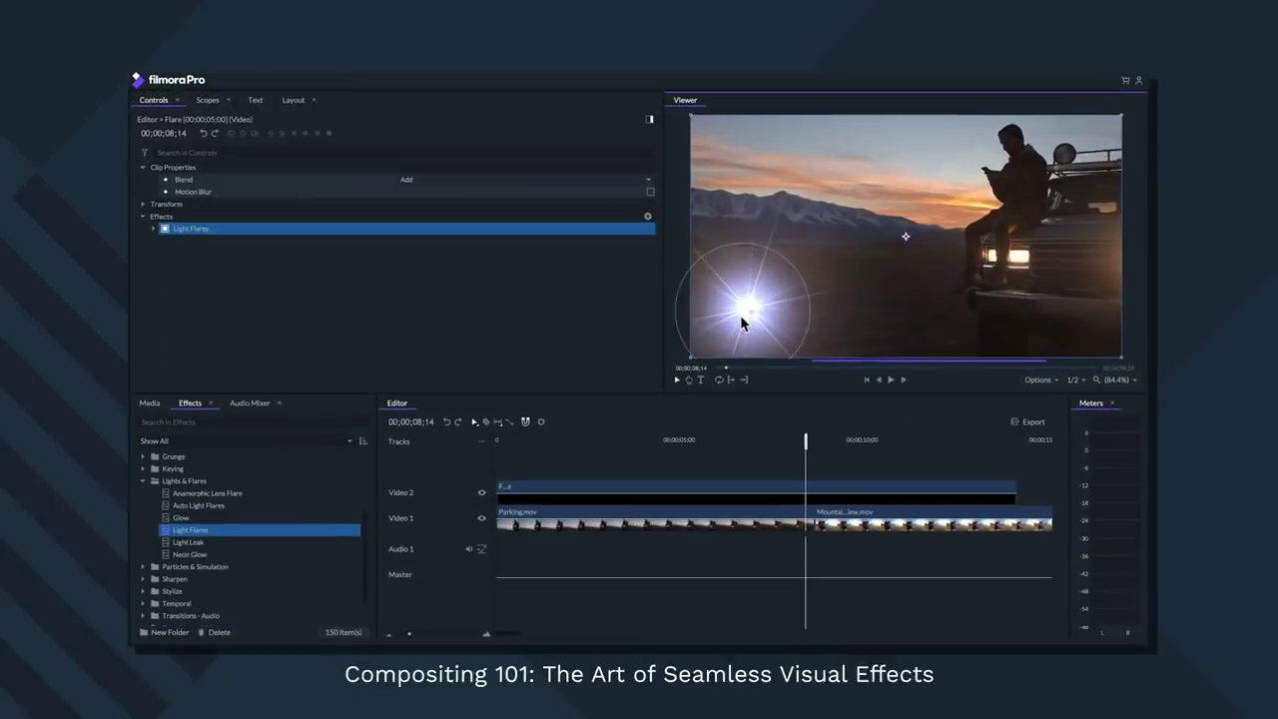
Step: Drag the light flare across the frame and begin creating a new media item
left_click_drag(735, 323, 1111, 284)
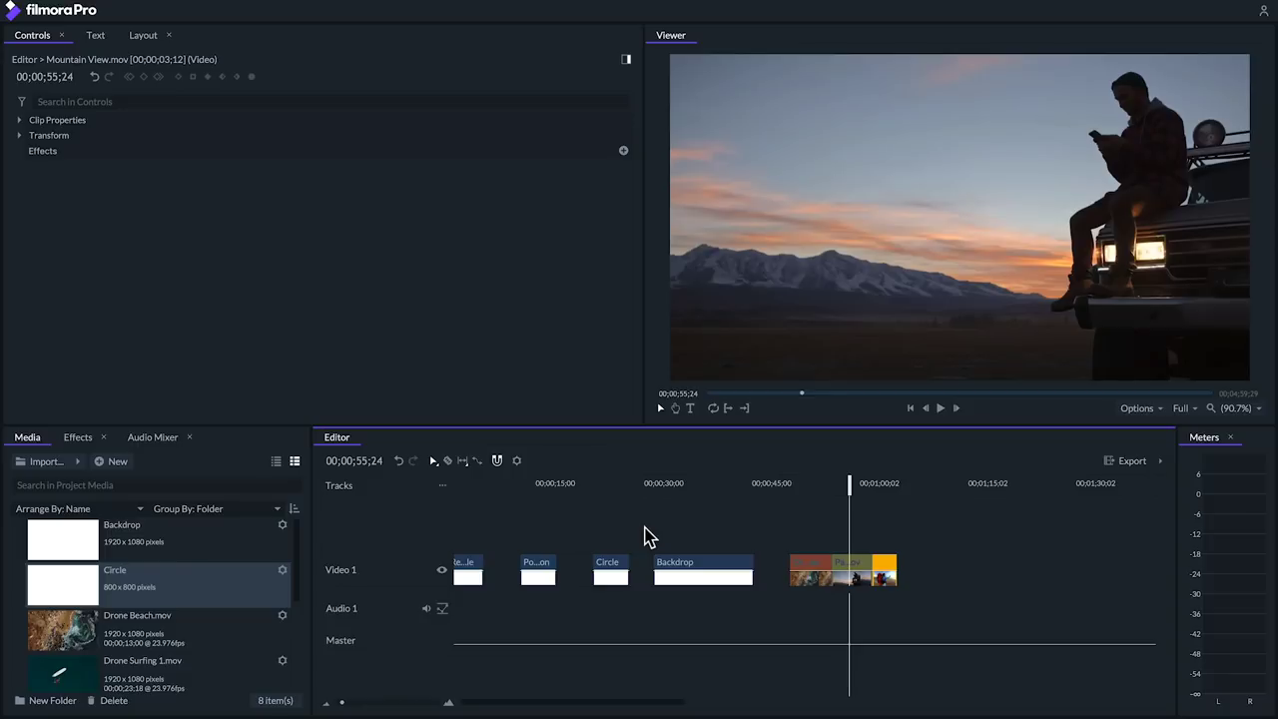
left_click(100, 469)
Step: Create a grey plane named Grey Plane and place it on Video 2 above the clip
left_click(135, 478)
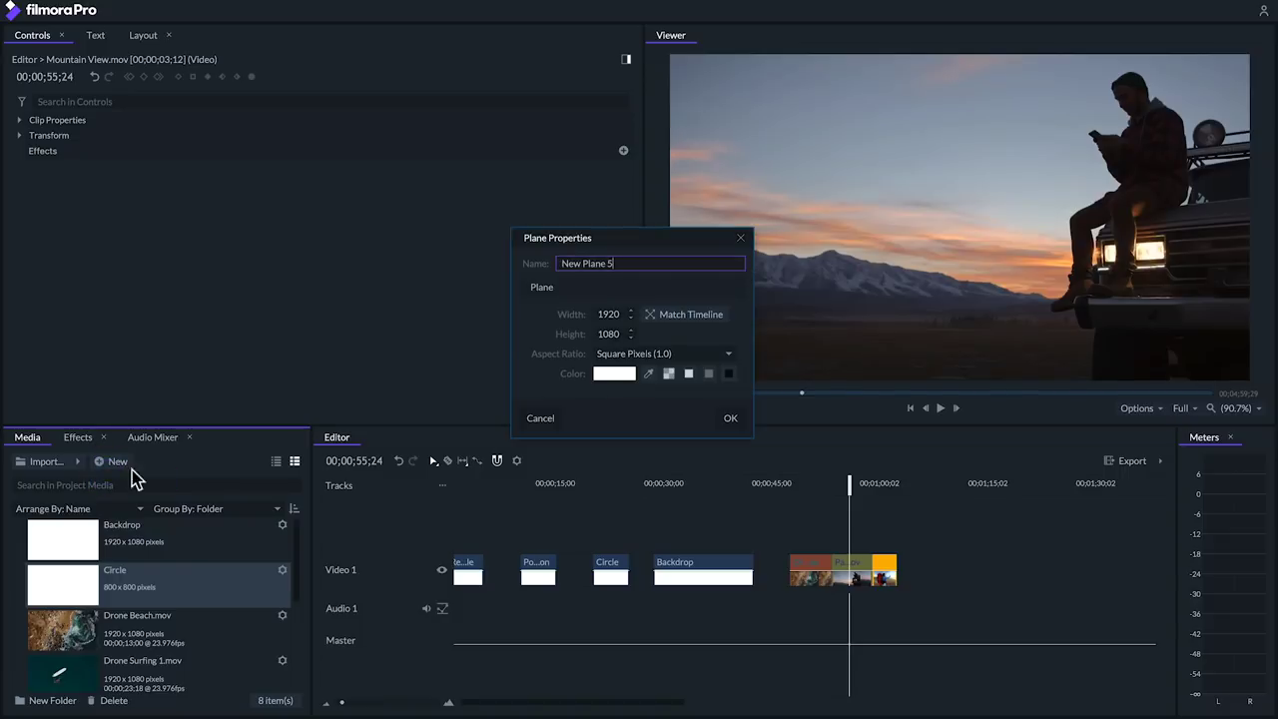
triple_click(614, 263)
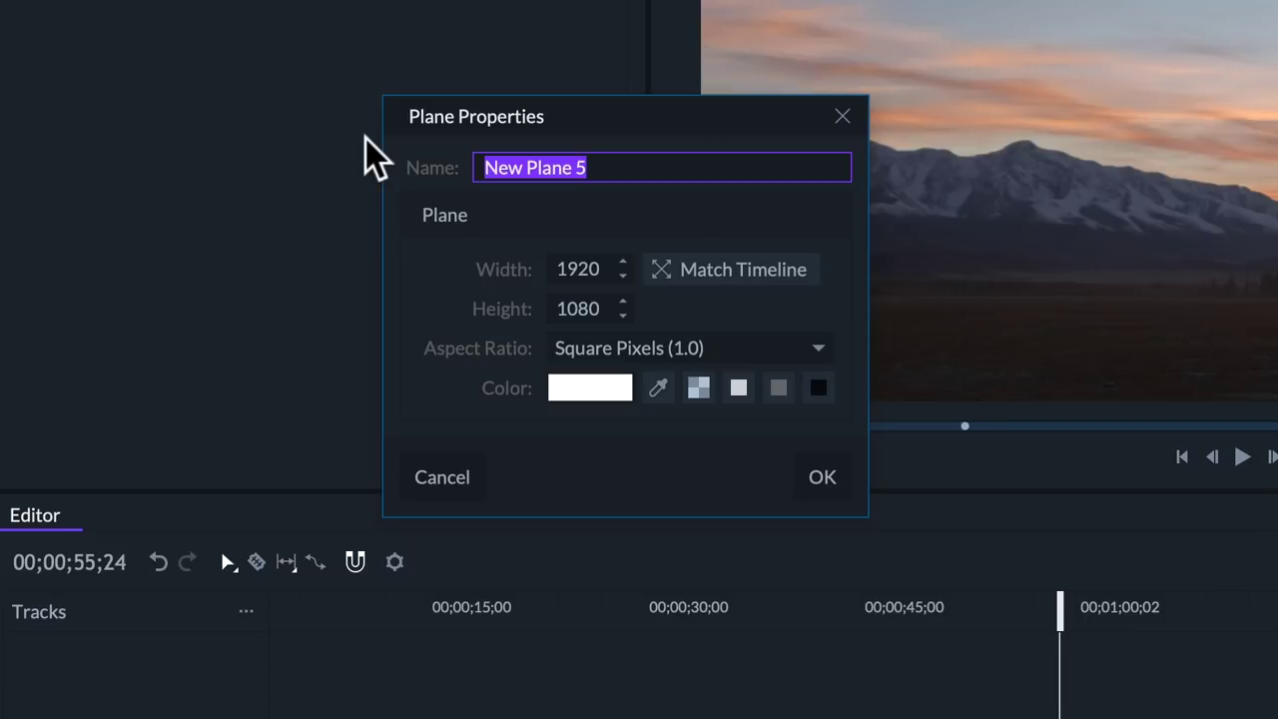
type("Grey")
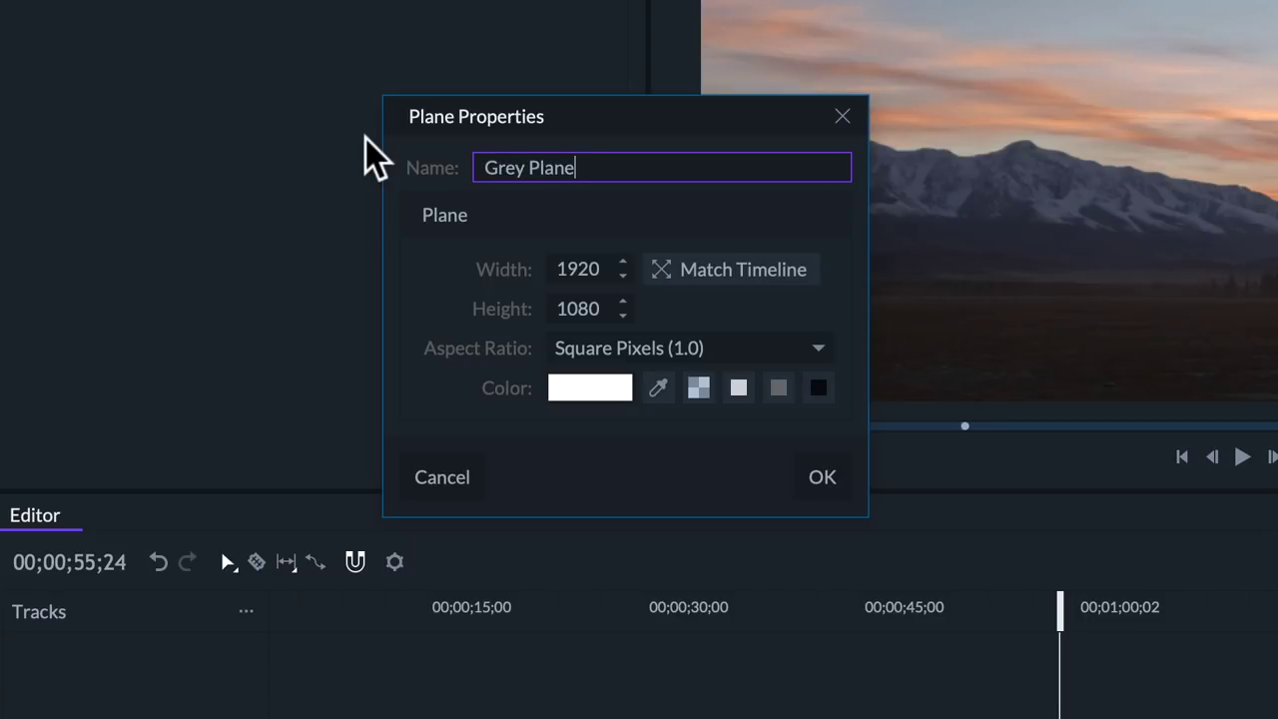
left_click(777, 388)
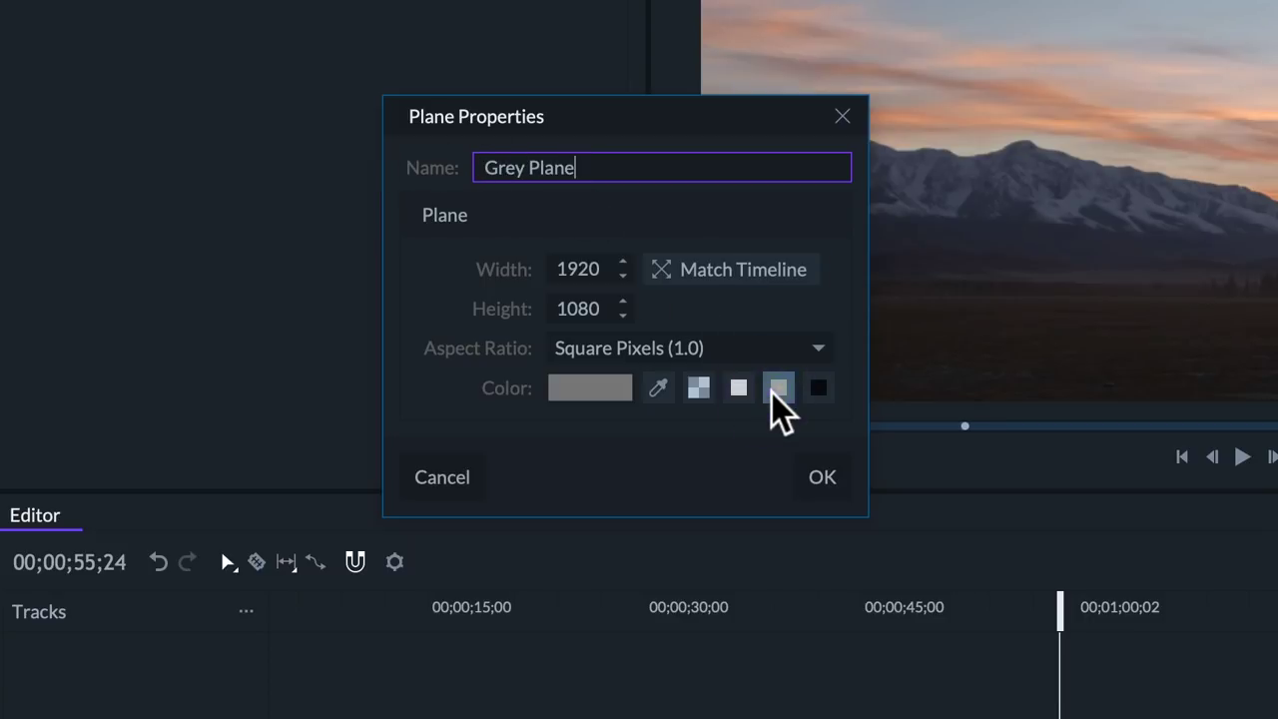
left_click(821, 476)
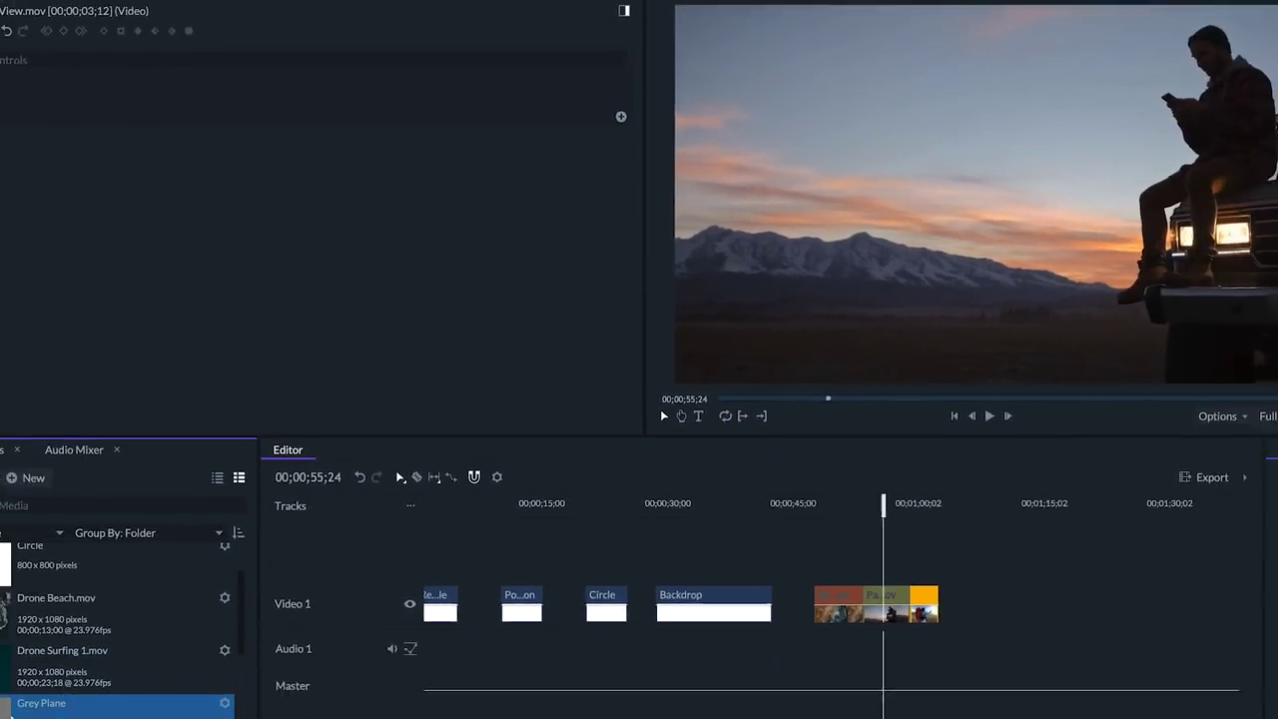
left_click_drag(71, 675, 897, 529)
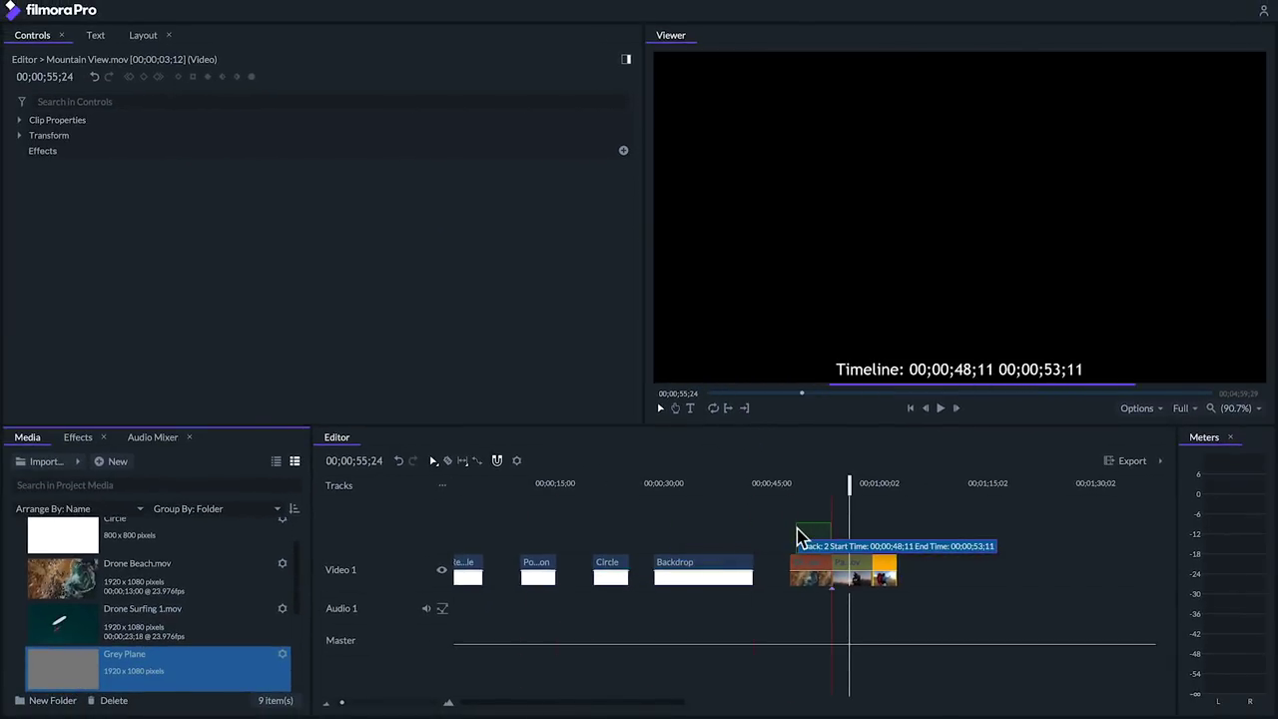
Step: Search for 'film grain' and apply Film Grain to the Grey Plane
left_click(78, 436)
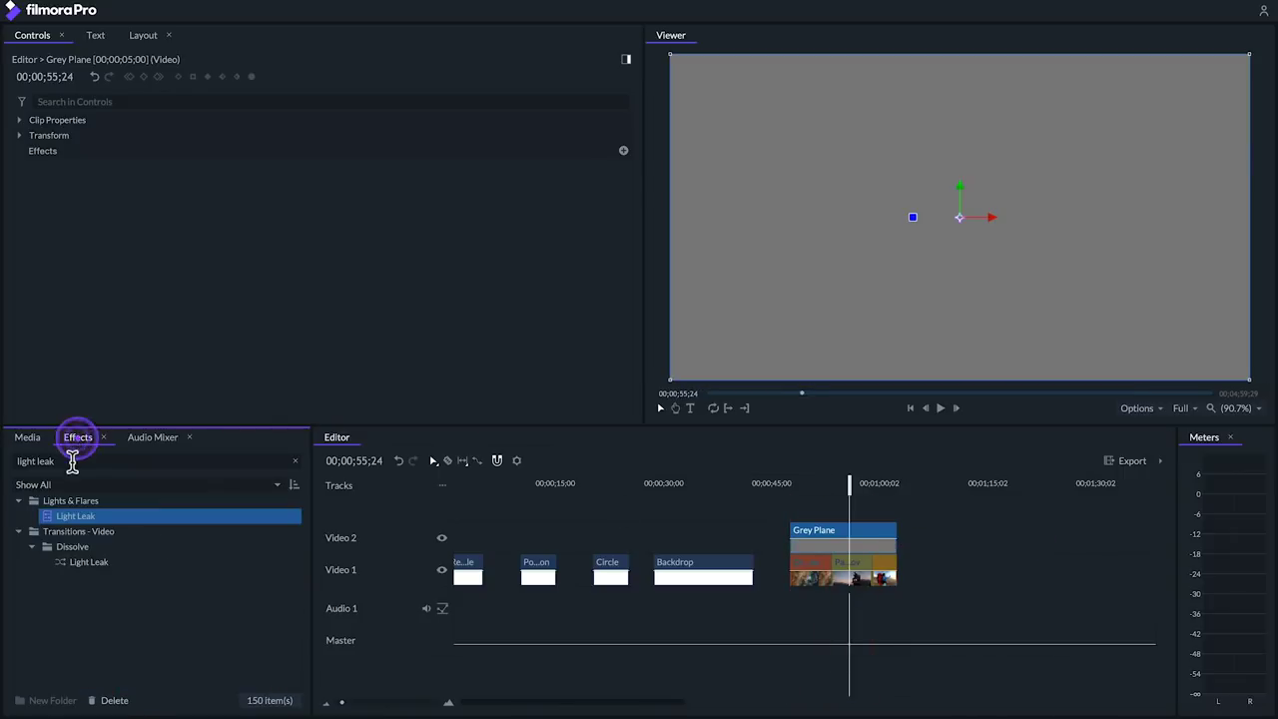
left_click(59, 461)
type("film grain")
left_click_drag(57, 516, 816, 533)
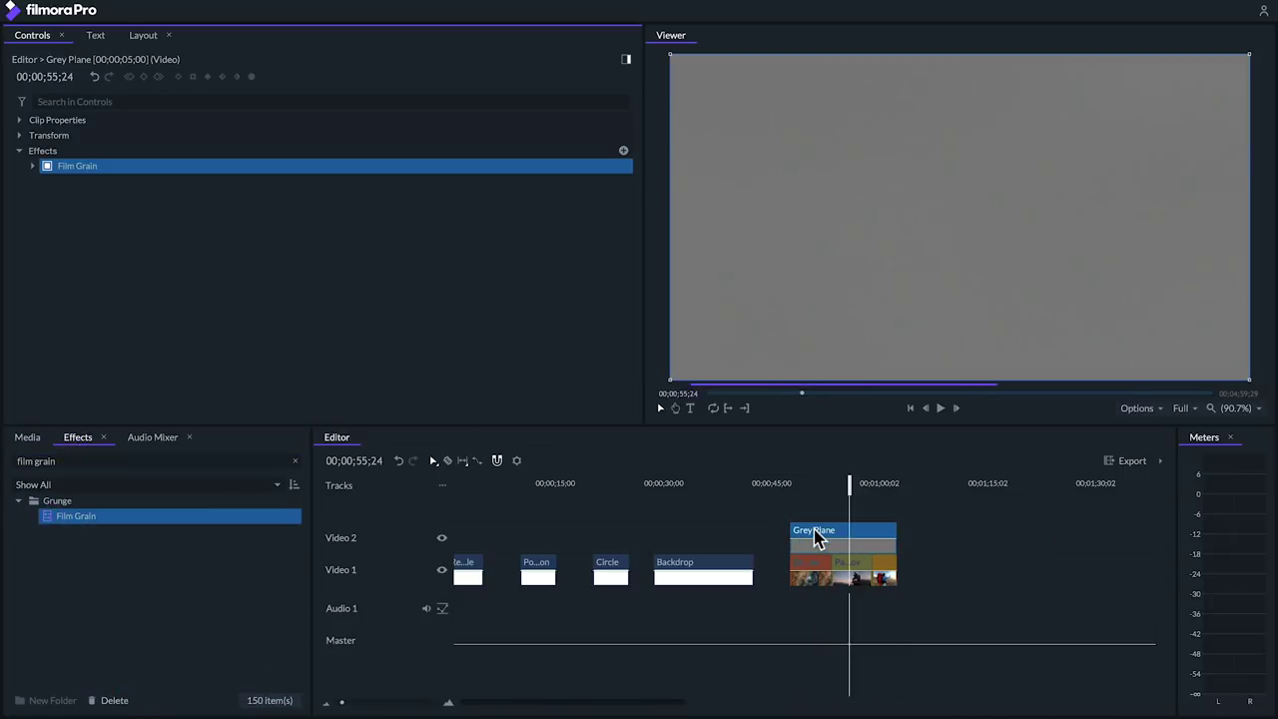
Step: Blend the Grey Plane as Overlay with monochrome 35mm Heavy grain at 28% strength
left_click(19, 120)
left_click(405, 135)
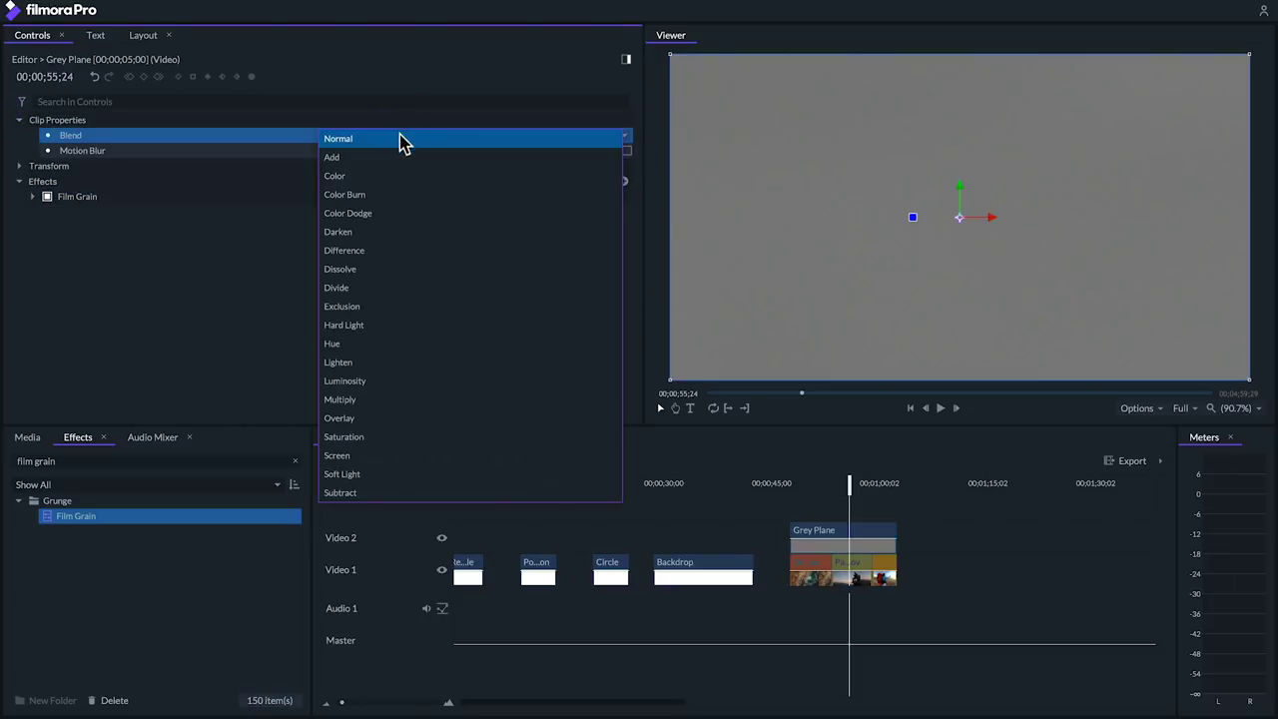
left_click(385, 419)
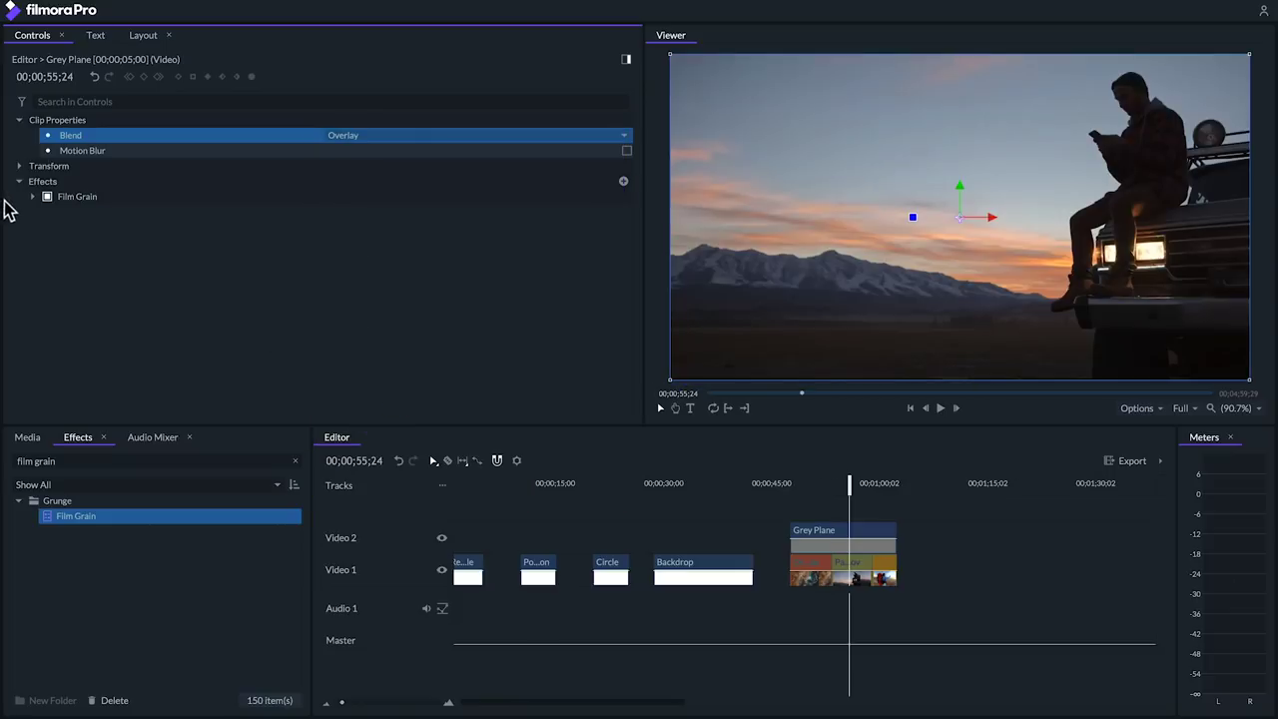
left_click(32, 196)
left_click(452, 214)
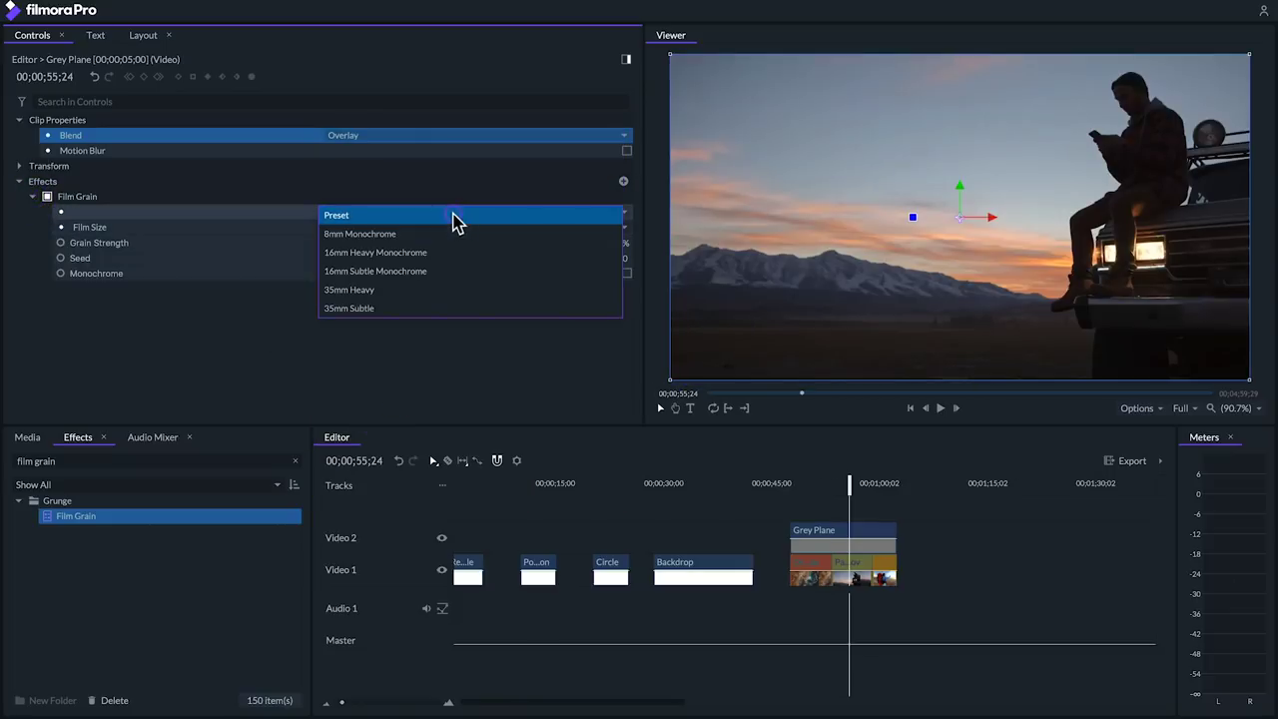
left_click(399, 291)
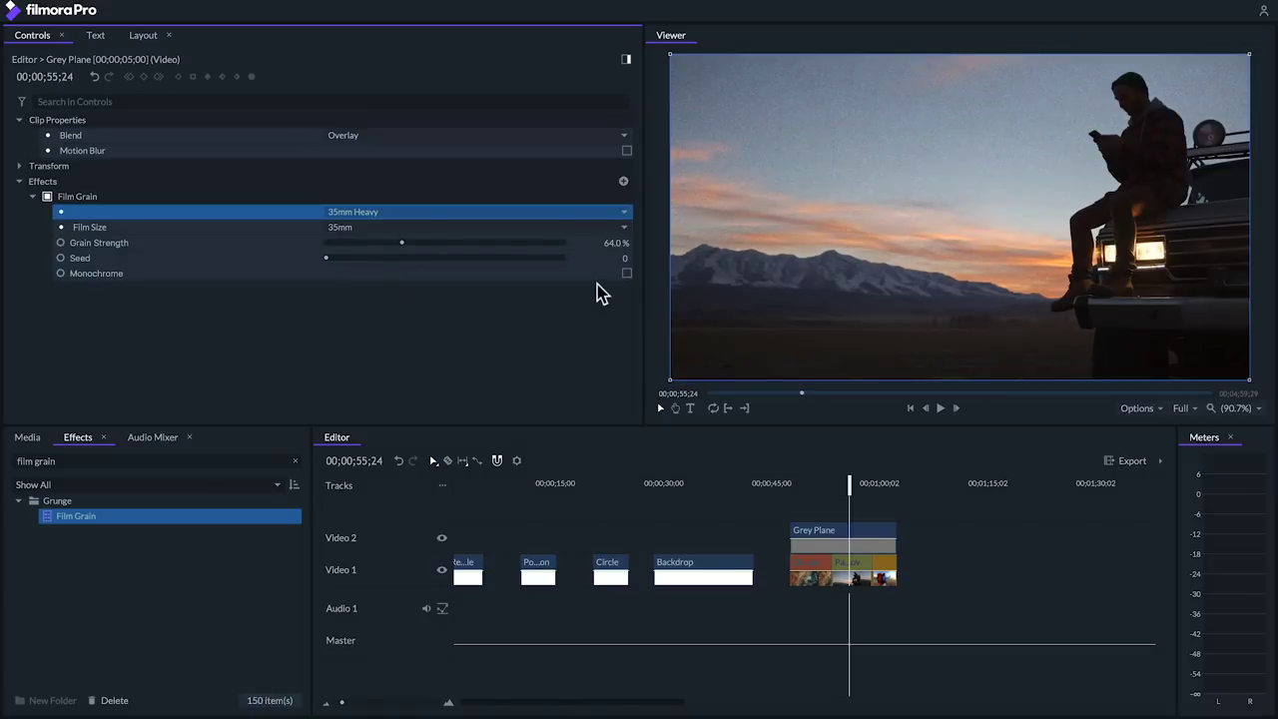
left_click(626, 273)
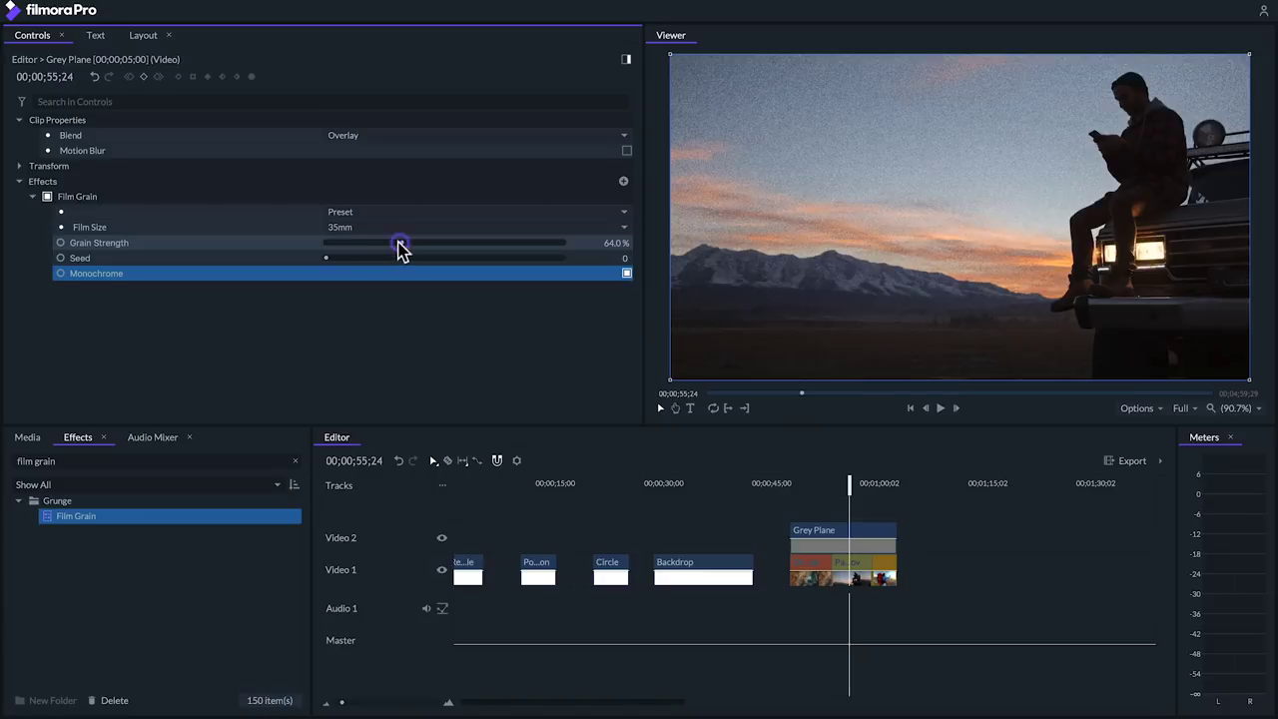
left_click_drag(398, 243, 359, 242)
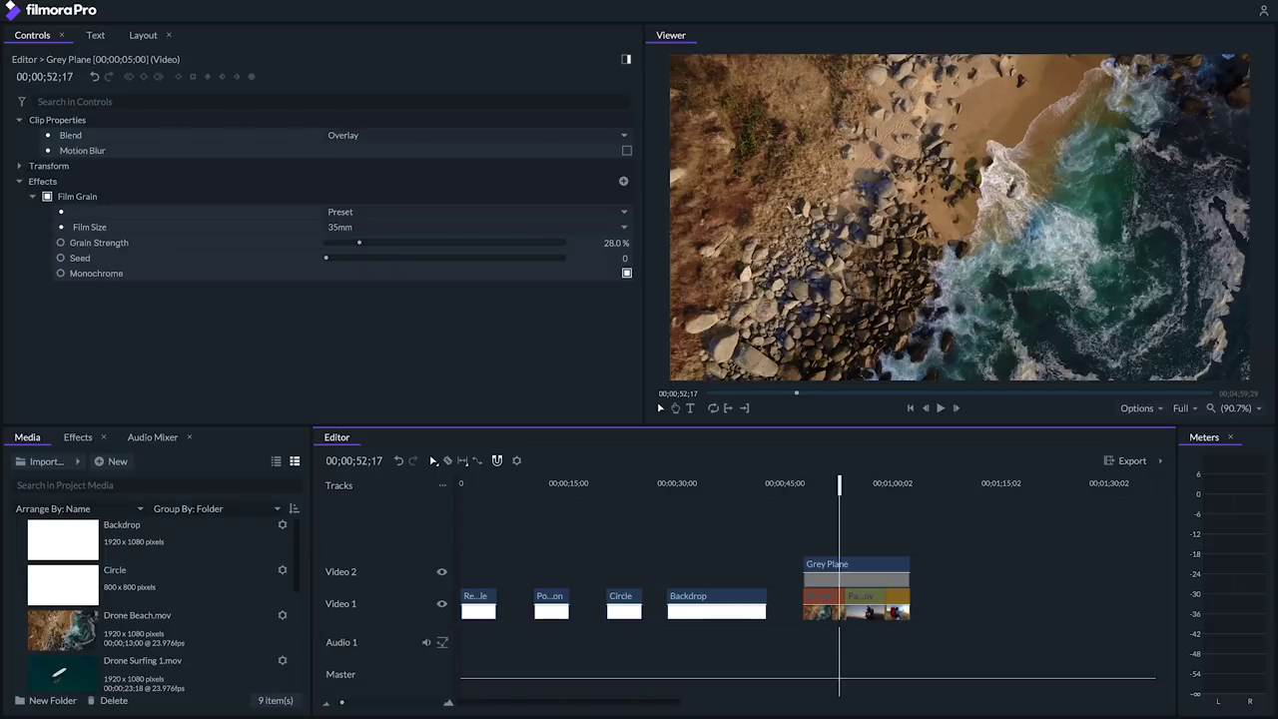
left_click(518, 463)
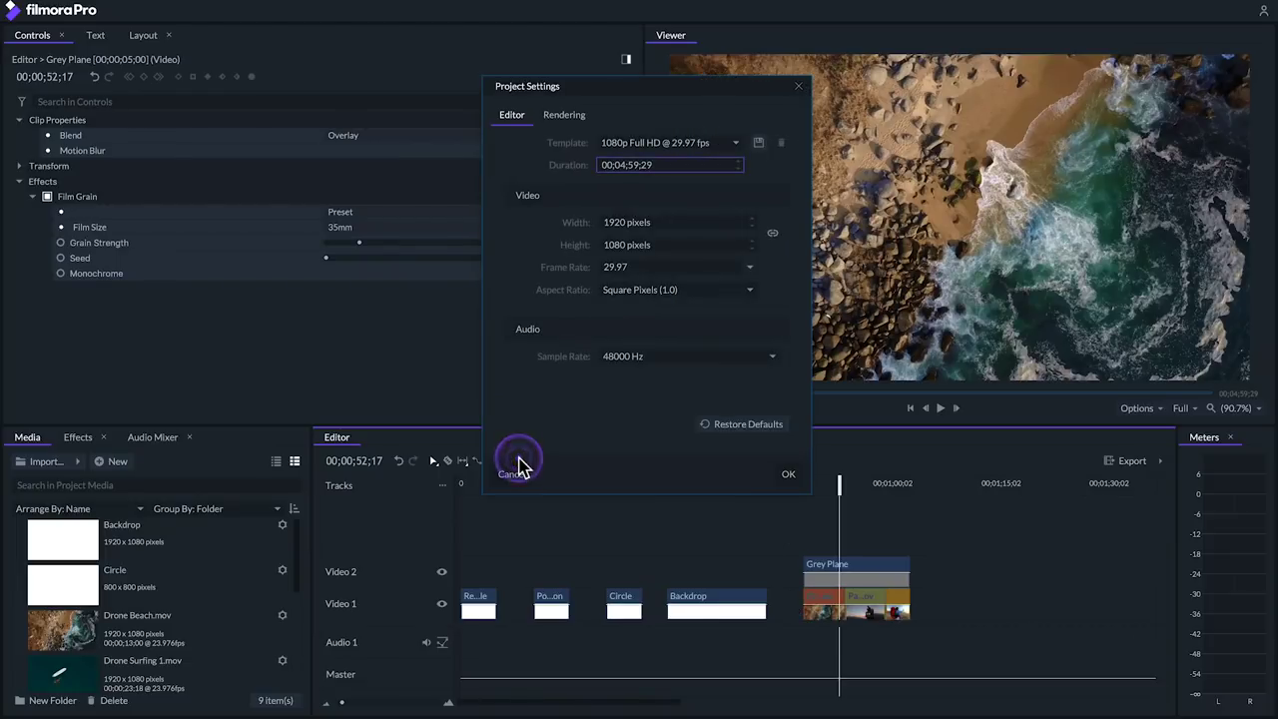
left_click(750, 221)
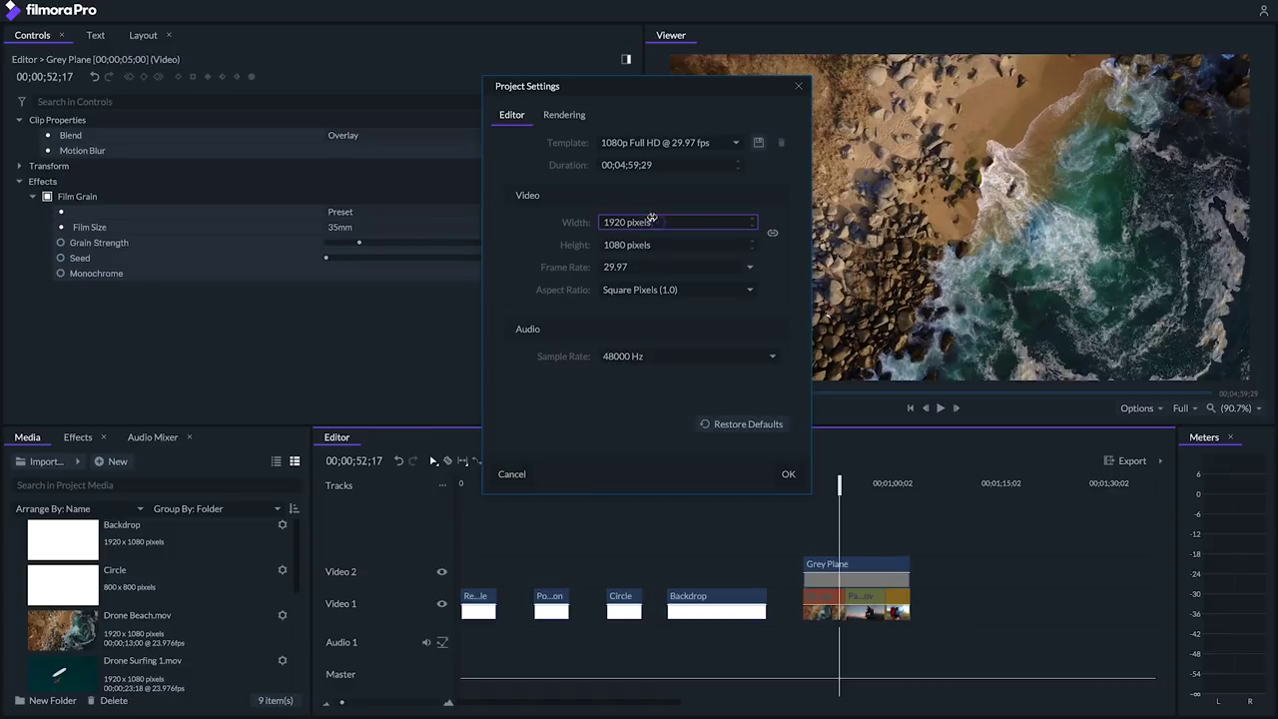
left_click(599, 221)
key("Tab")
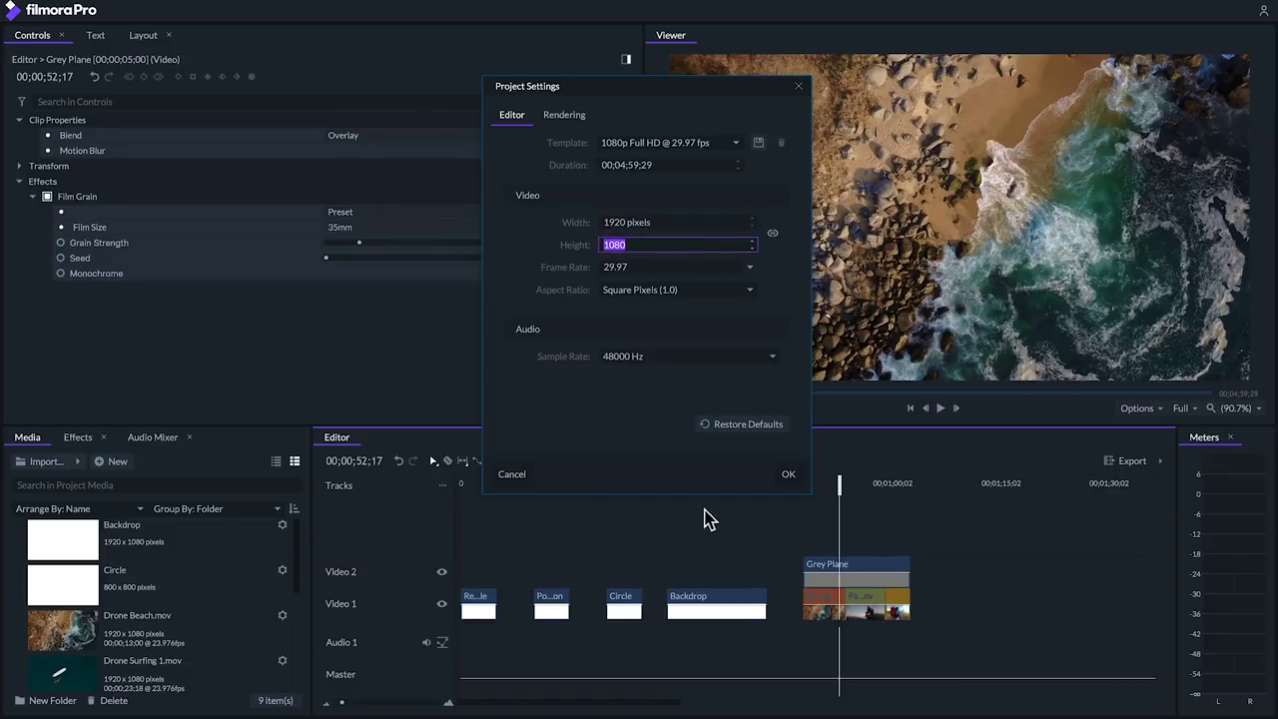
left_click(789, 473)
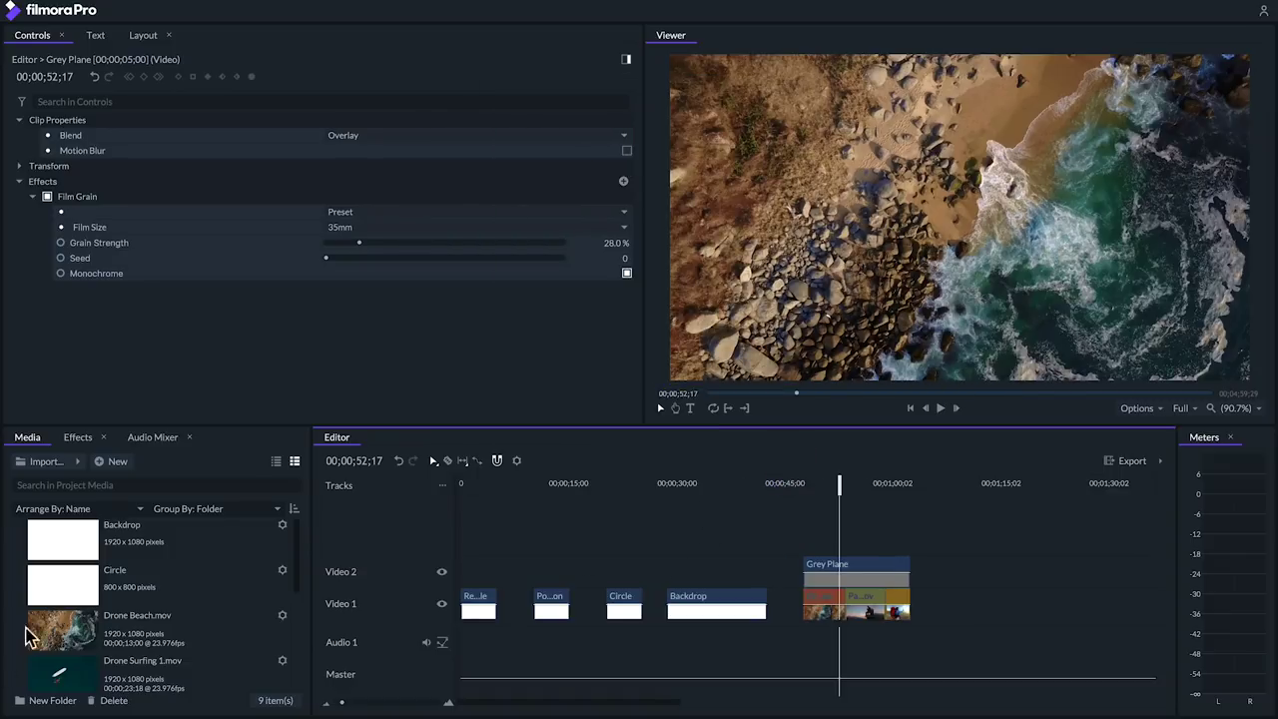
scroll(35, 631, "down", 4)
scroll(52, 624, "up", 4)
Step: Create a transparent plane named Transparent with Ctrl+Alt+N and place it on Video 3
left_click(159, 469)
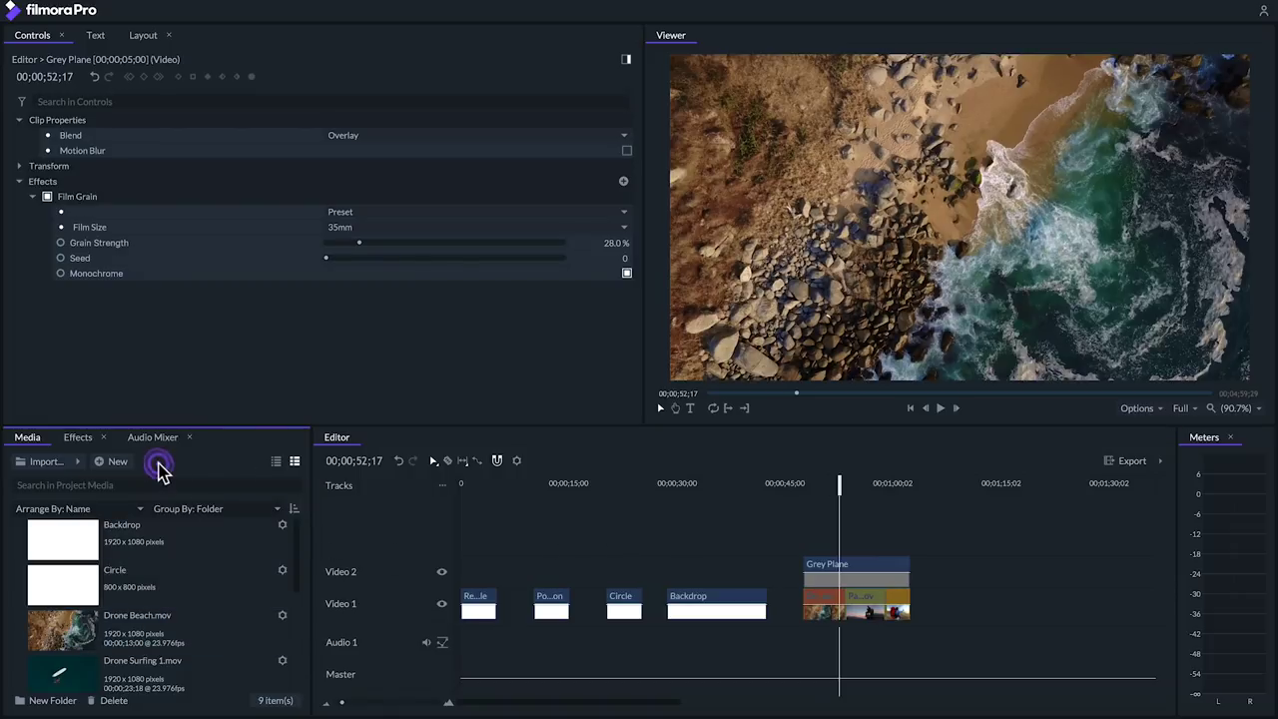
key("ctrl+alt+n")
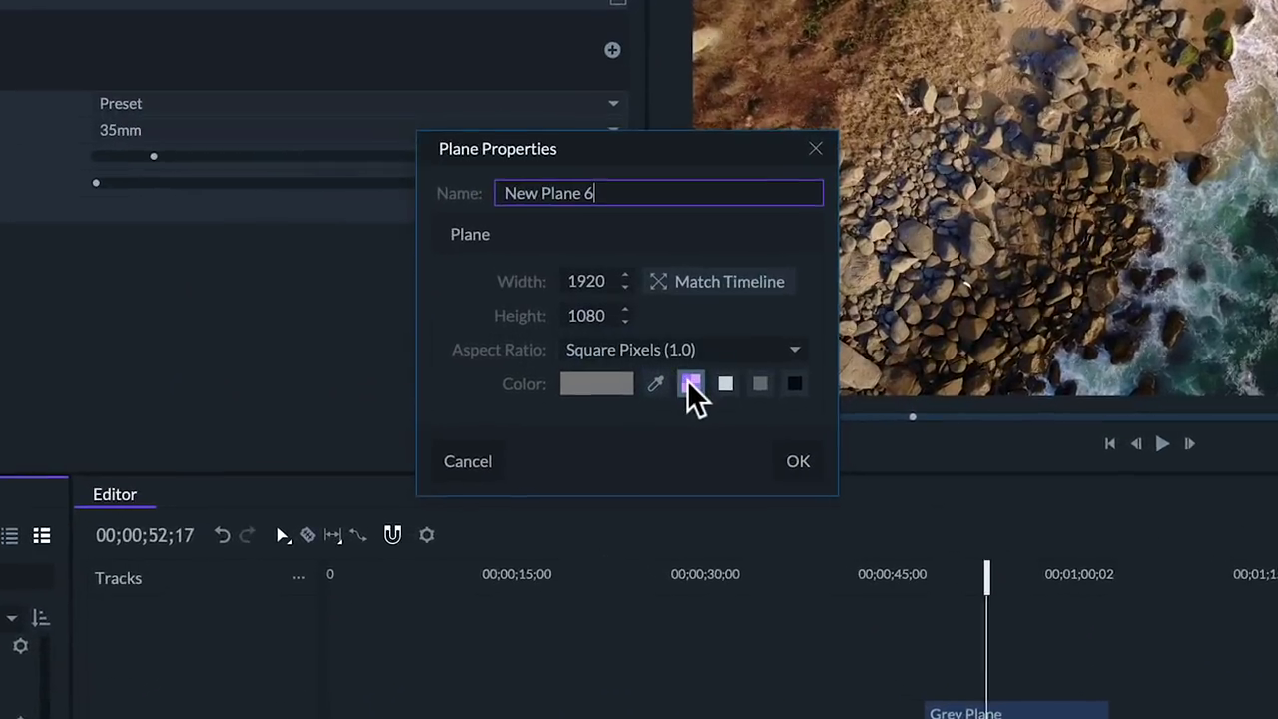
left_click(697, 387)
left_click_drag(608, 163, 399, 156)
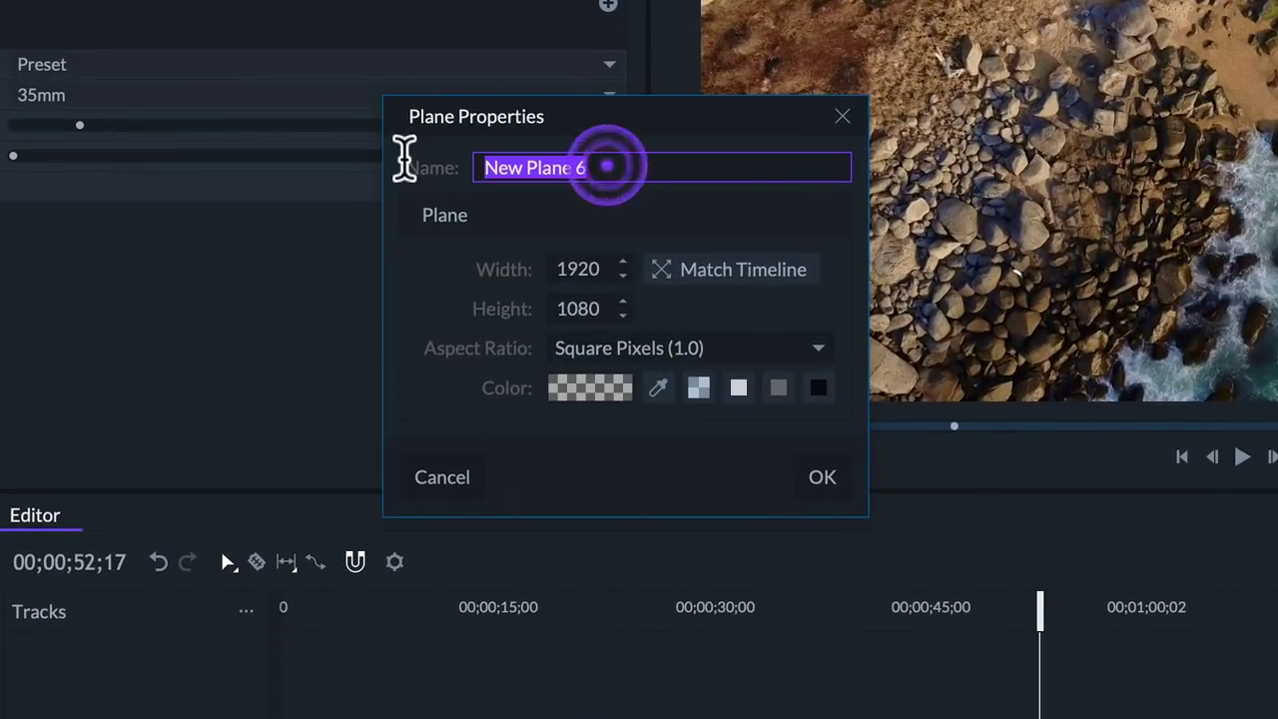
type("Transparent")
key("Return")
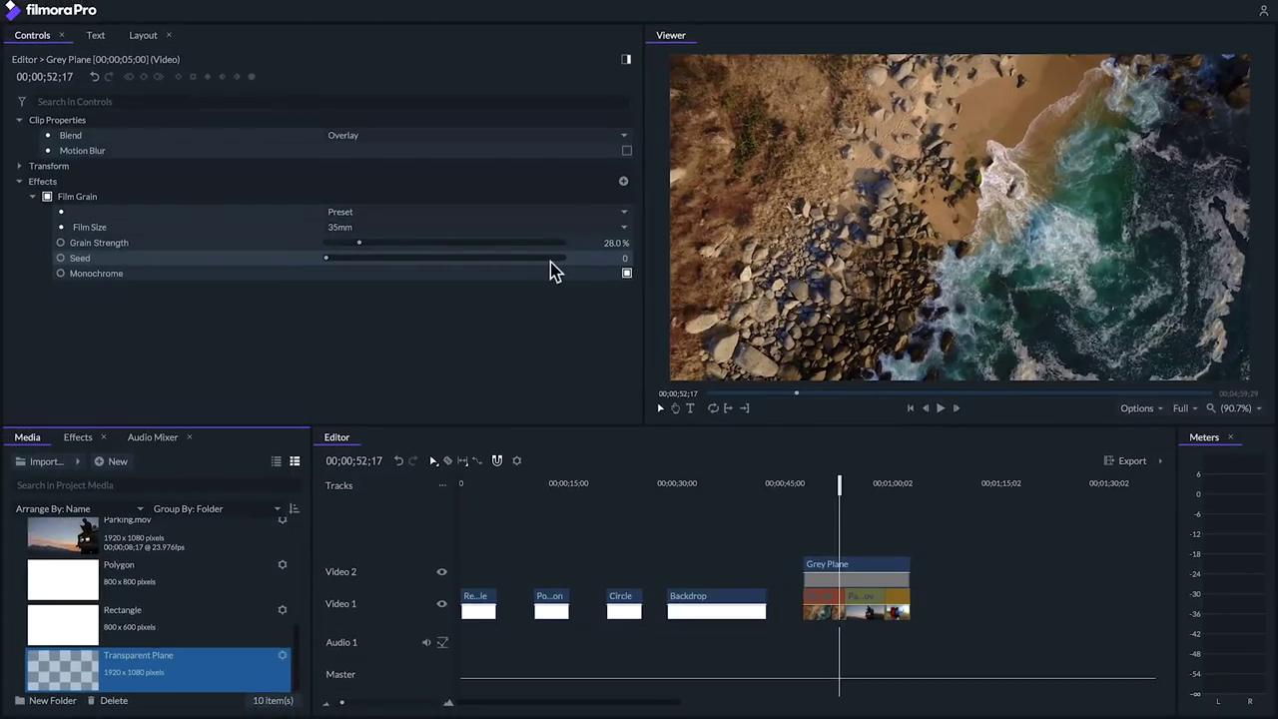
left_click_drag(62, 669, 910, 539)
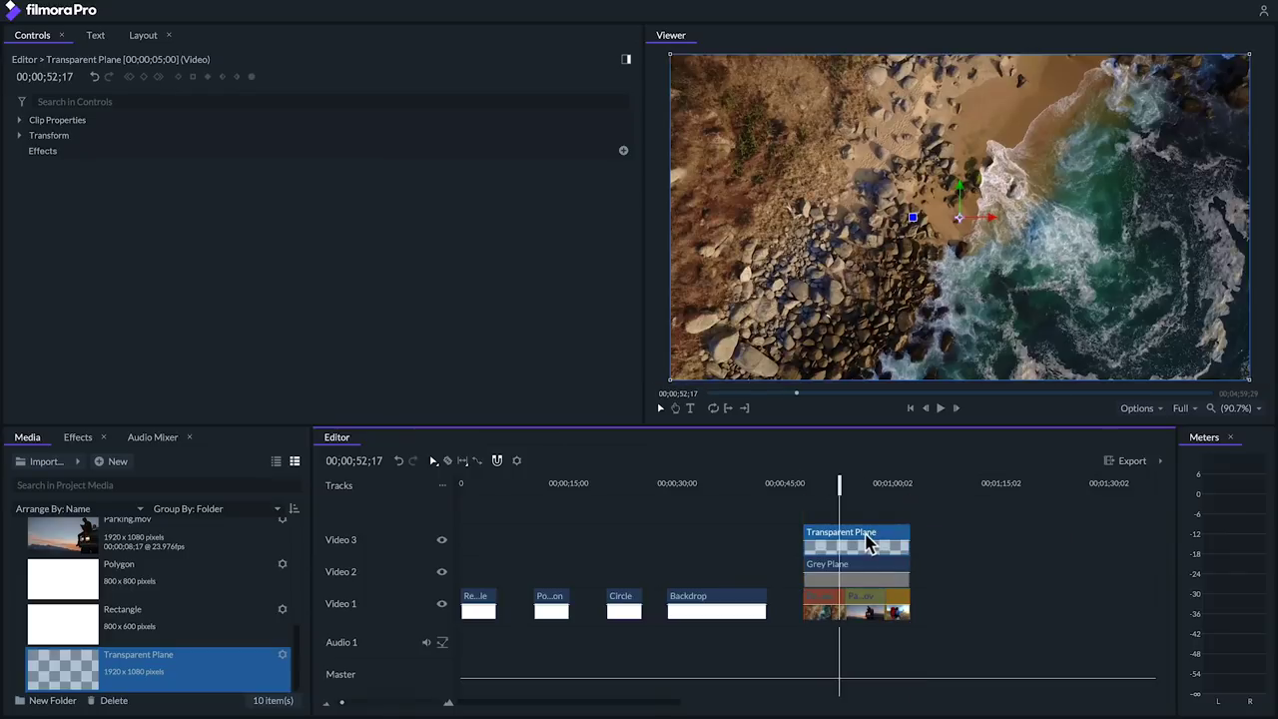
Step: Search for 'letter' and apply the Letterbox effect to the Transparent Plane
left_click(77, 436)
left_click(6, 460)
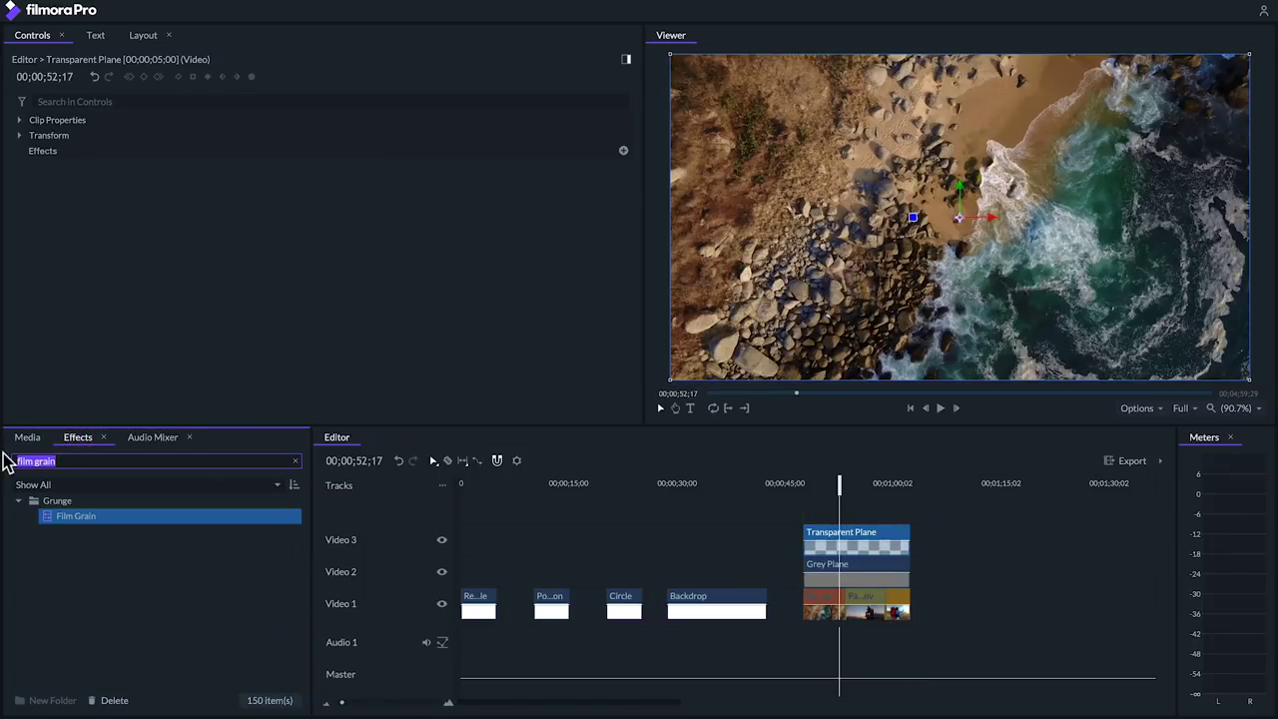
type("letter")
left_click_drag(45, 515, 845, 536)
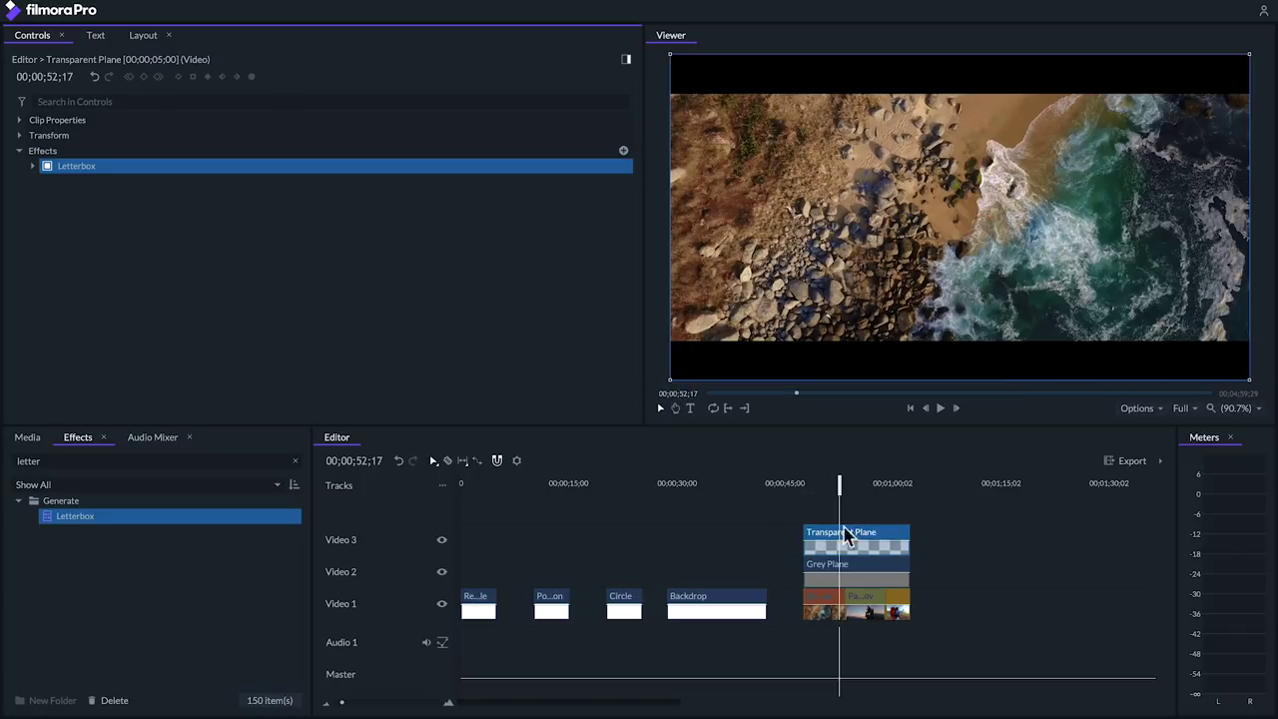
Step: Set the Letterbox to the 2.76:1 (Ultra Panavision) preset after trying other ratios
left_click(33, 167)
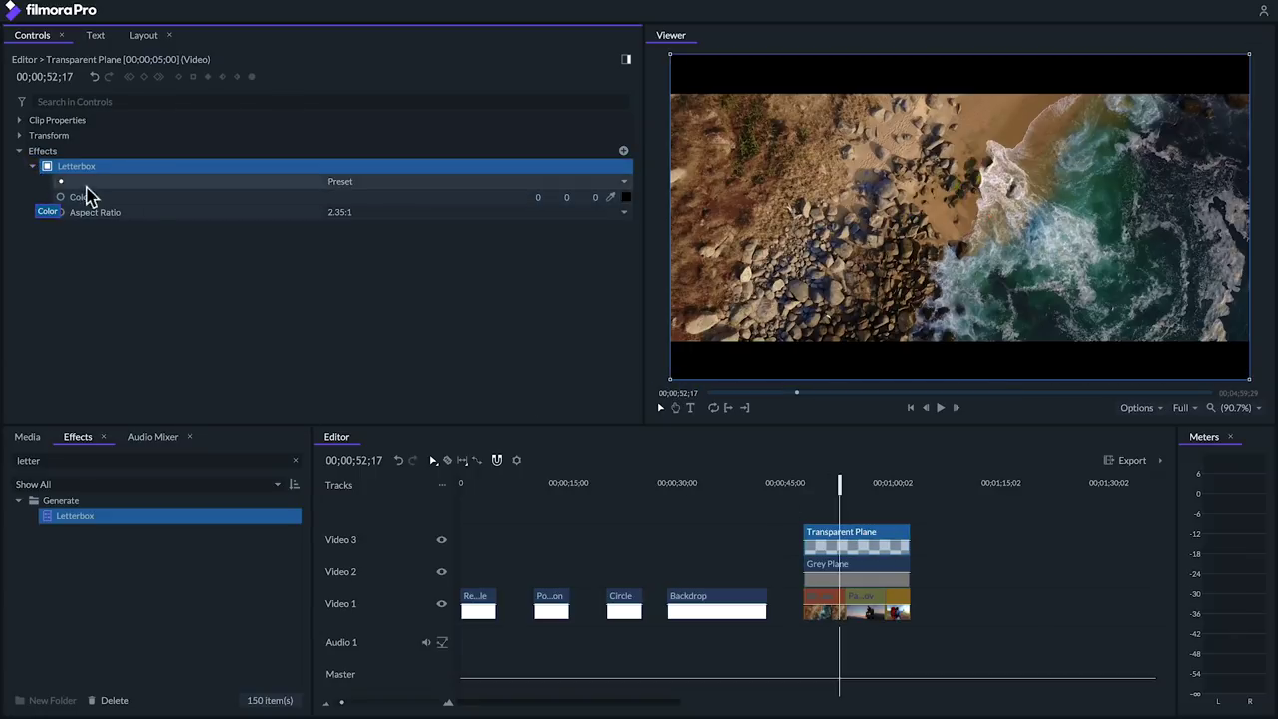
left_click(429, 211)
left_click(420, 248)
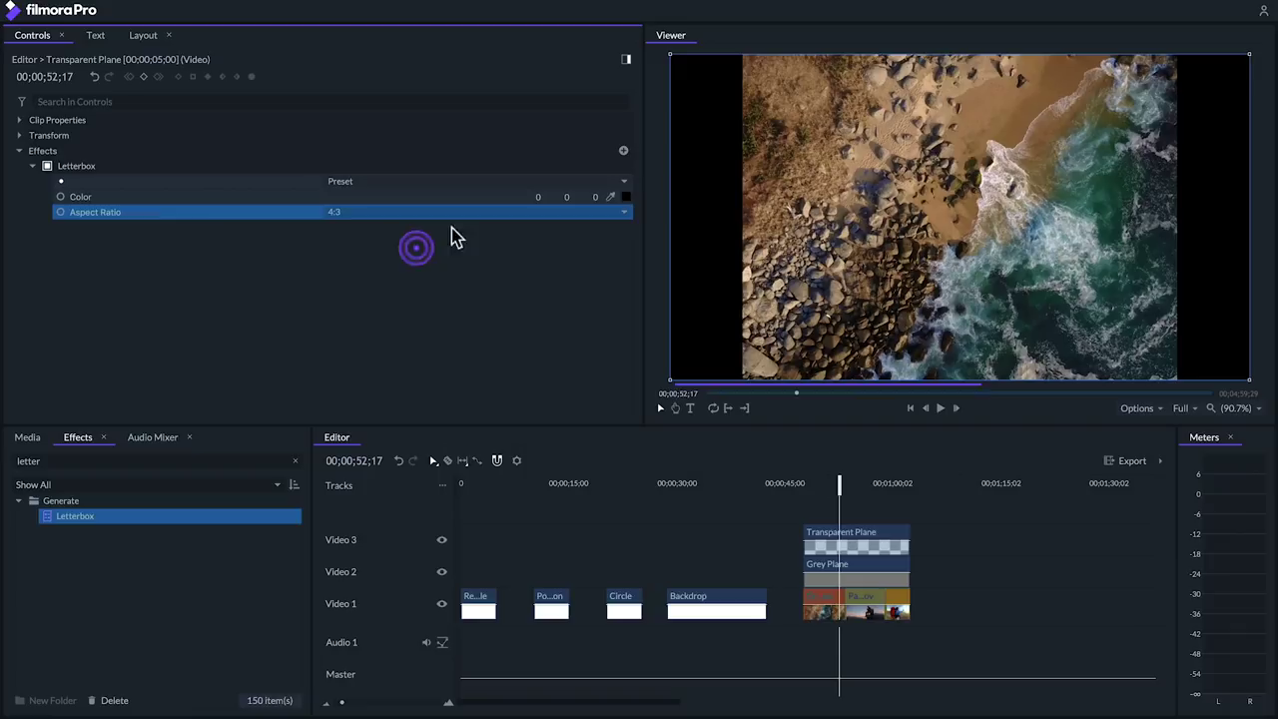
left_click(467, 211)
left_click(445, 265)
left_click(419, 182)
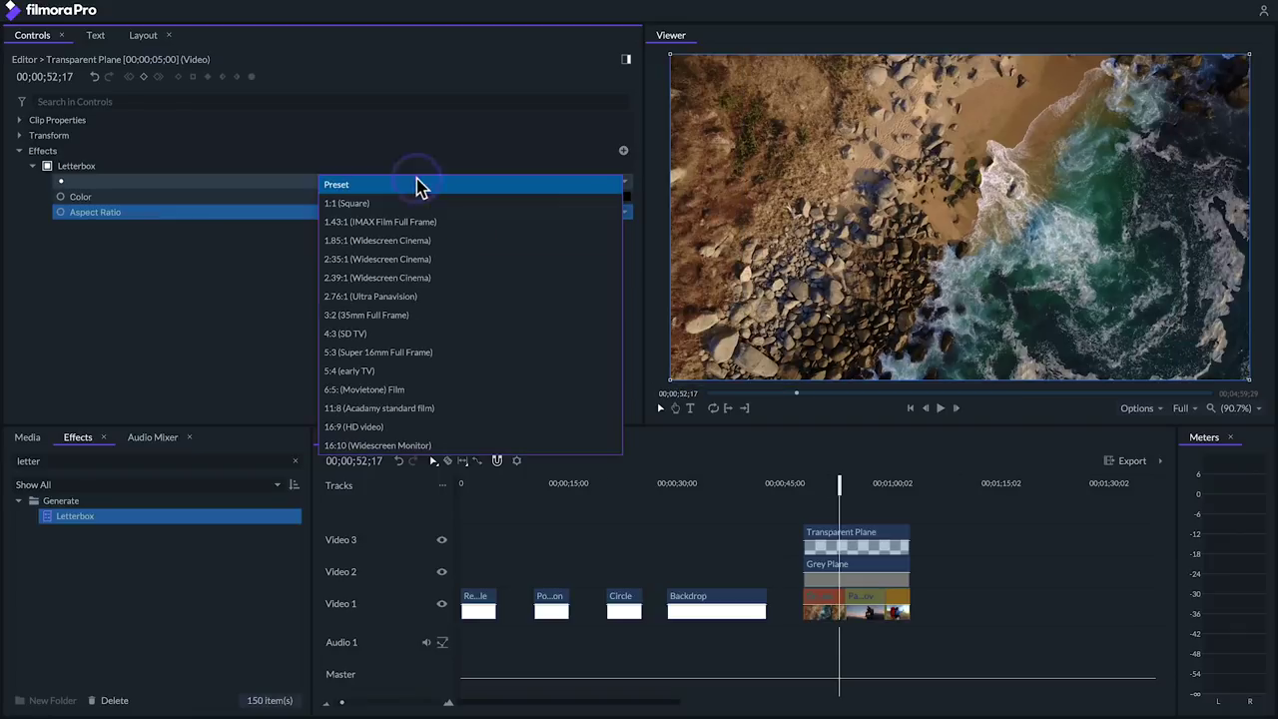
left_click(378, 445)
left_click(456, 185)
left_click(410, 296)
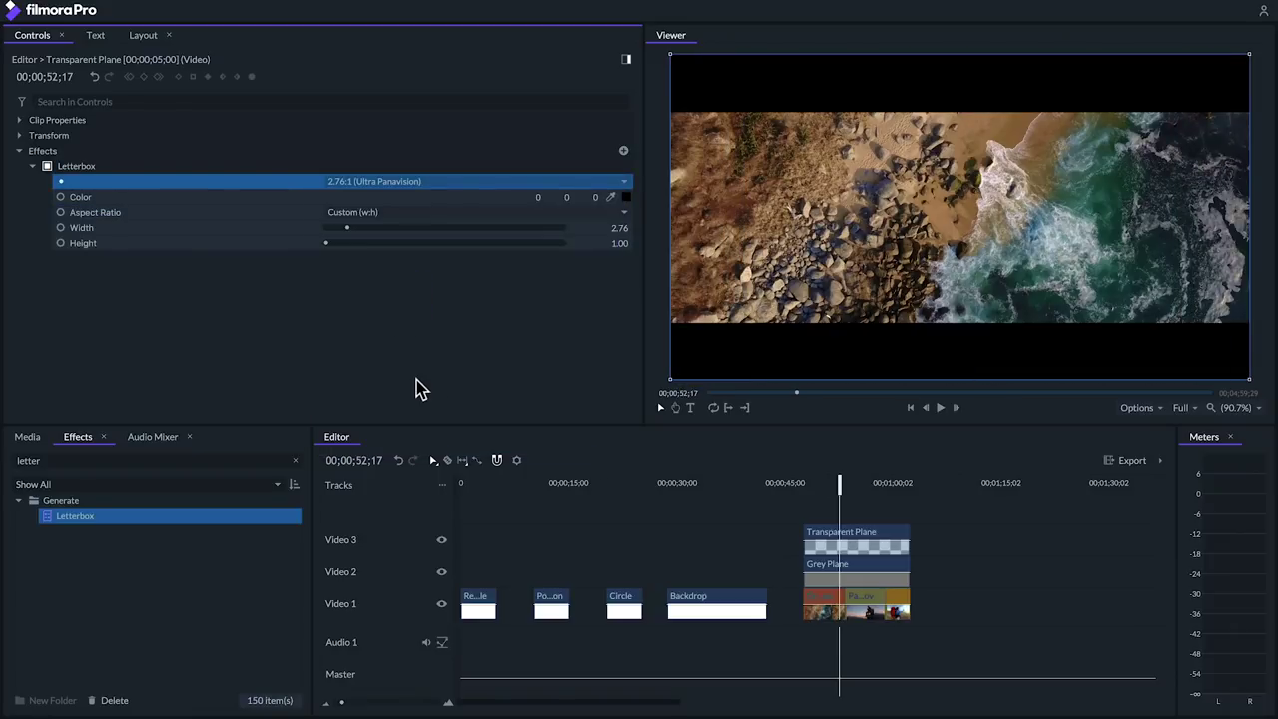
Step: Colour the letterbox bars purple and play back the result
left_click(626, 196)
left_click(849, 495)
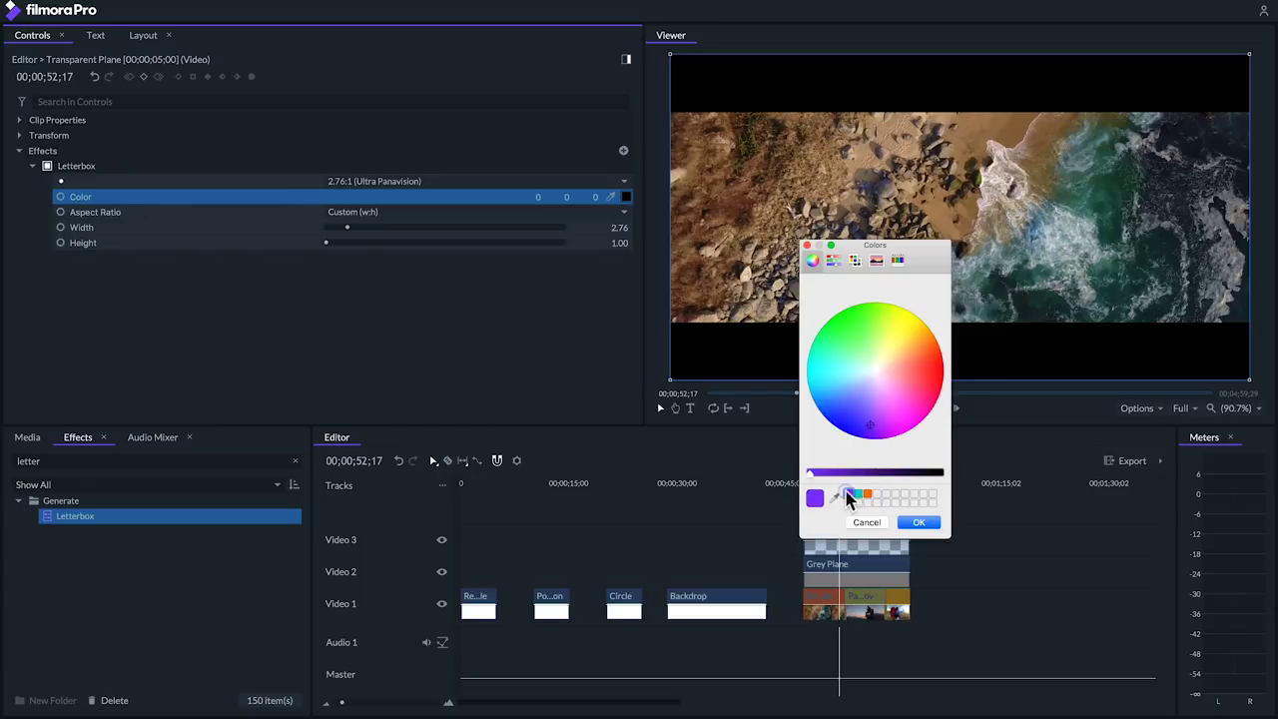
left_click(918, 522)
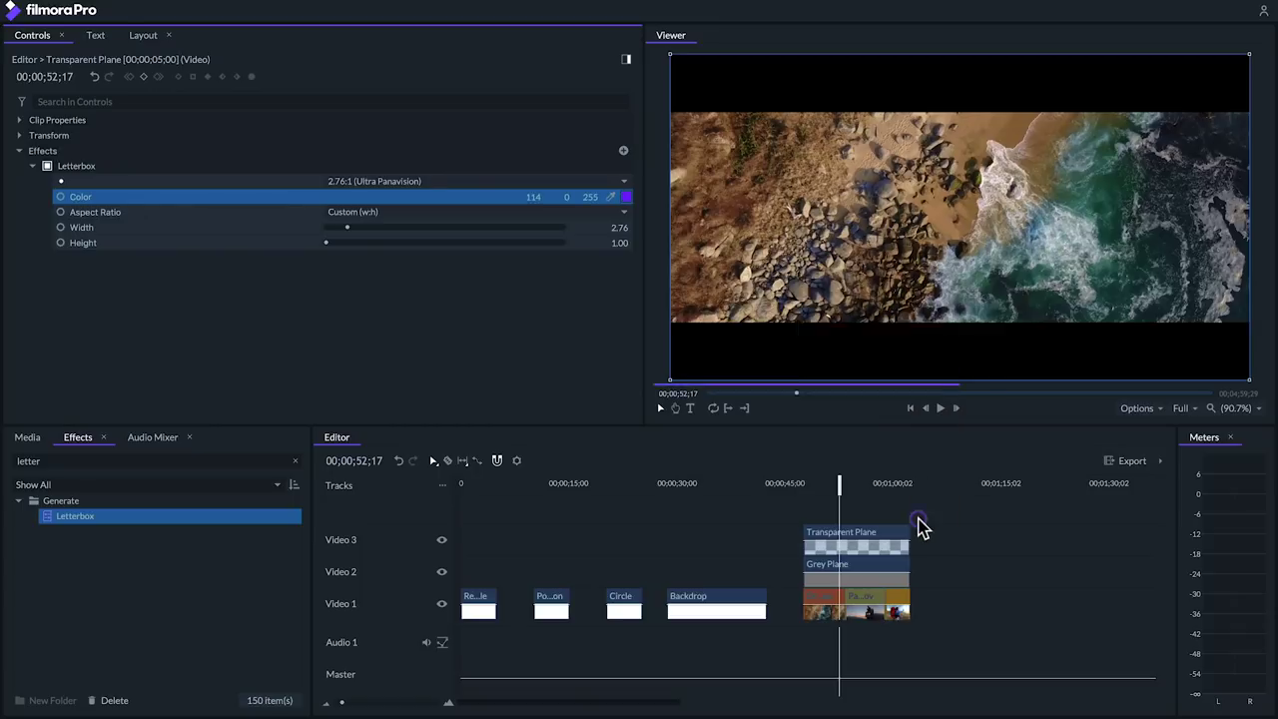
left_click(828, 480)
key("space")
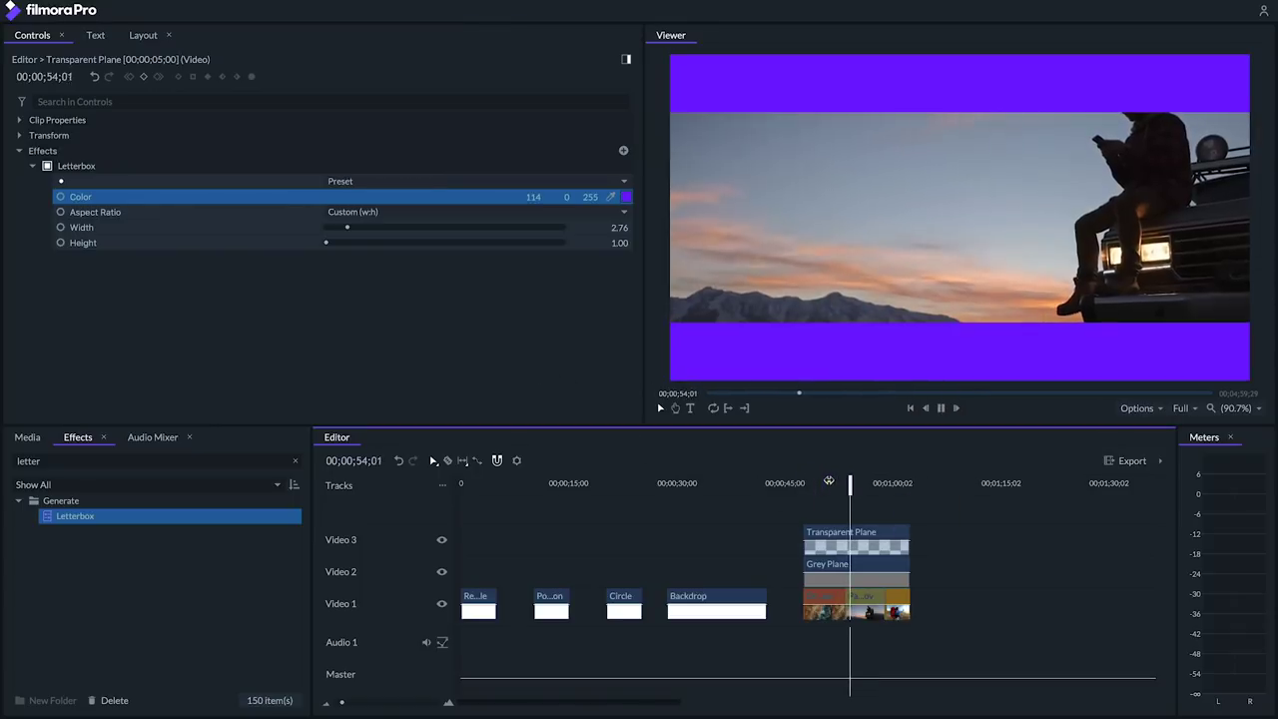